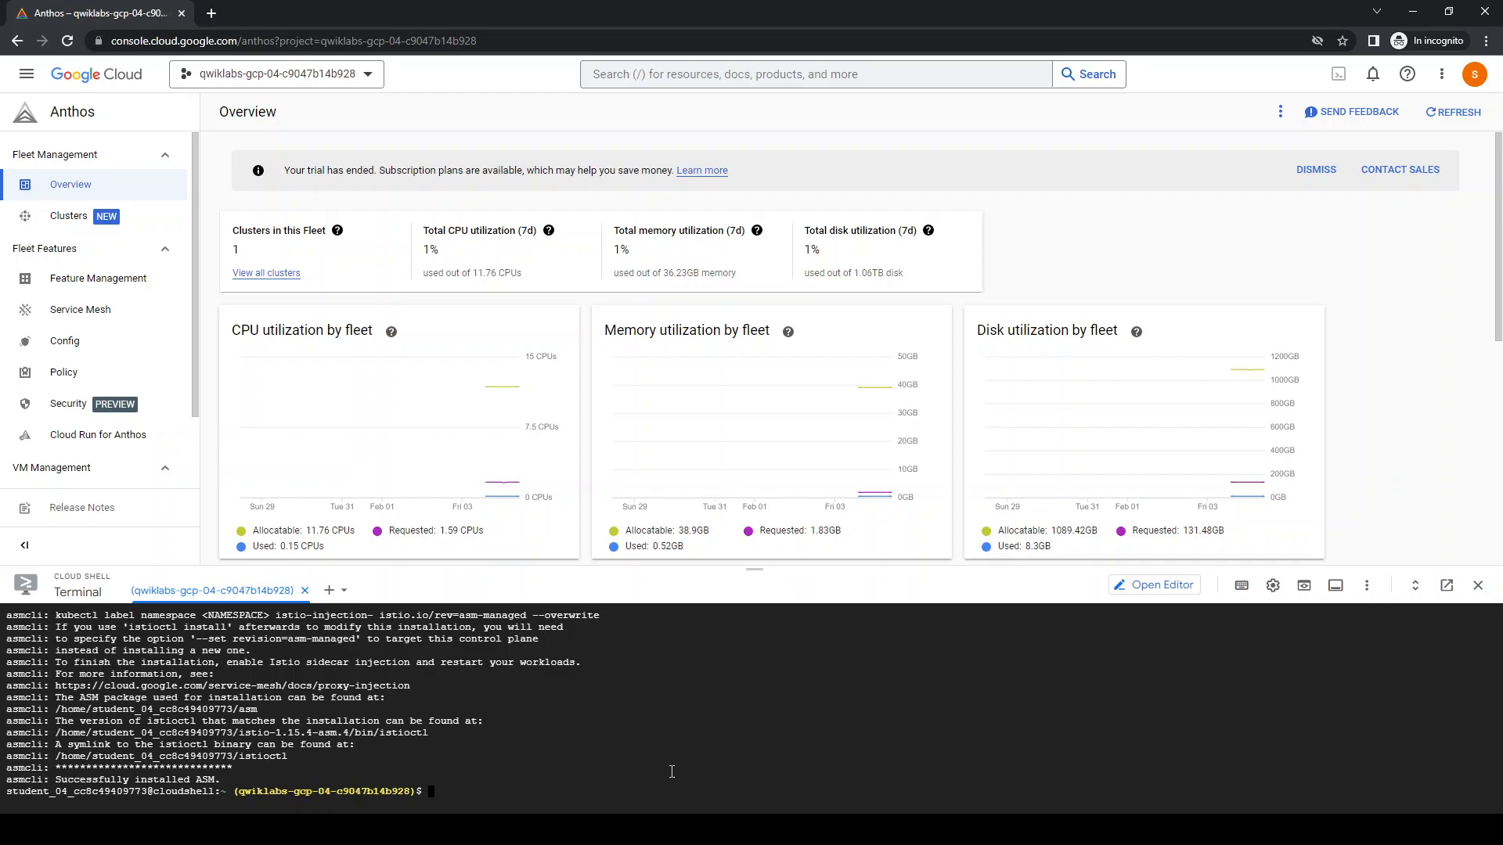
In an enlarged, cleared terminal, apply an inline ConfigMap named istio-asm-managed in namespace istio-system, with mesh defaultConfig tracing set to stackdriver: {}
key("ctrl+l")
left_click_drag(641, 569, 649, 374)
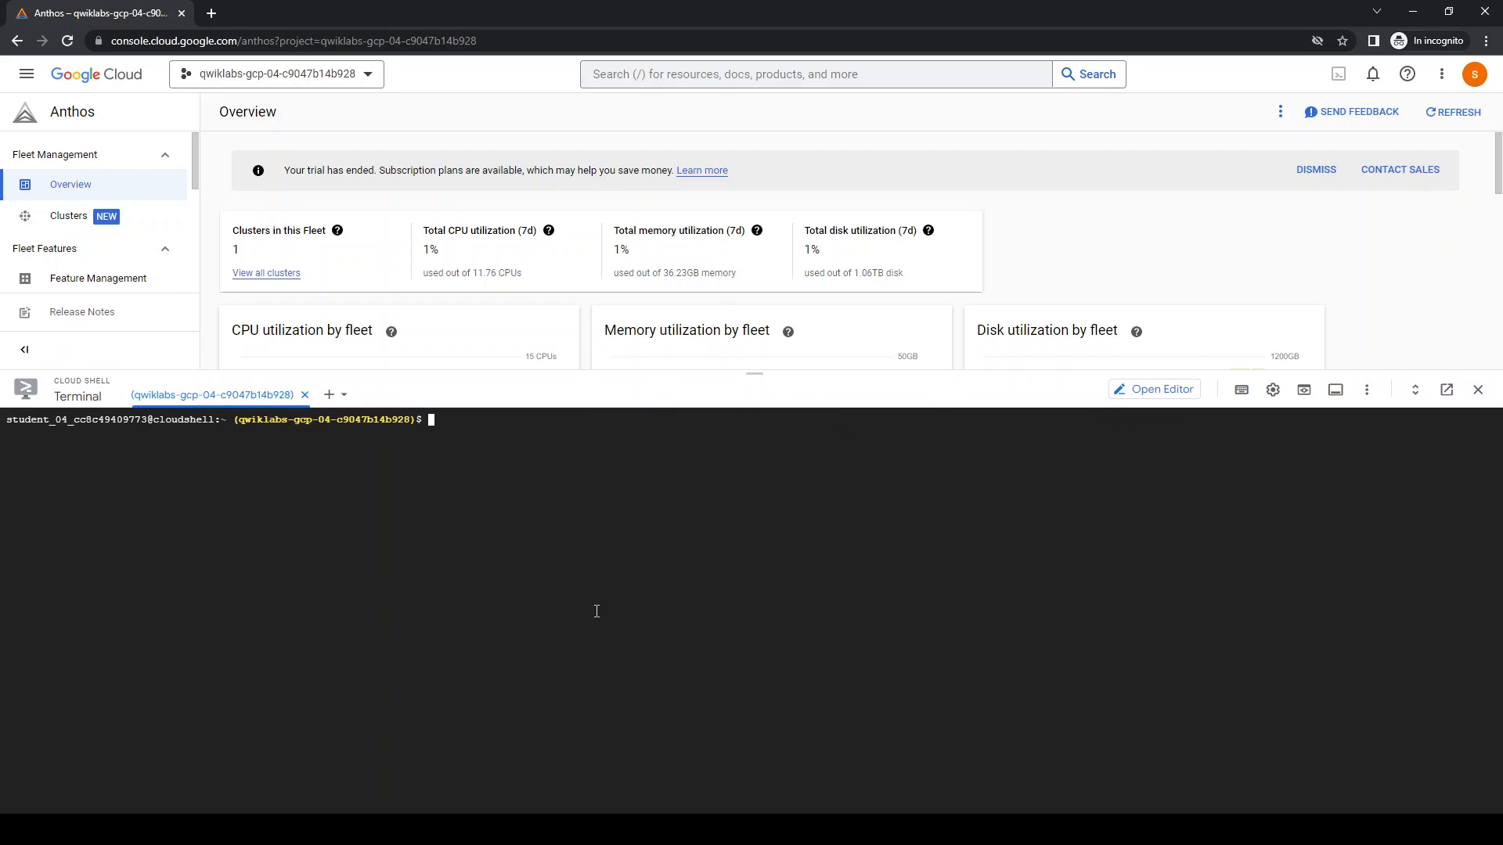
type("cat <<EOF | kubectl apply -f - apiVersion: v1 data:   mesh: |-     defaultConfig:       tracing:         stackdriver: {} kind: ConfigMap metadata:   name: istio-asm-managed   namespace: istio-system EOF")
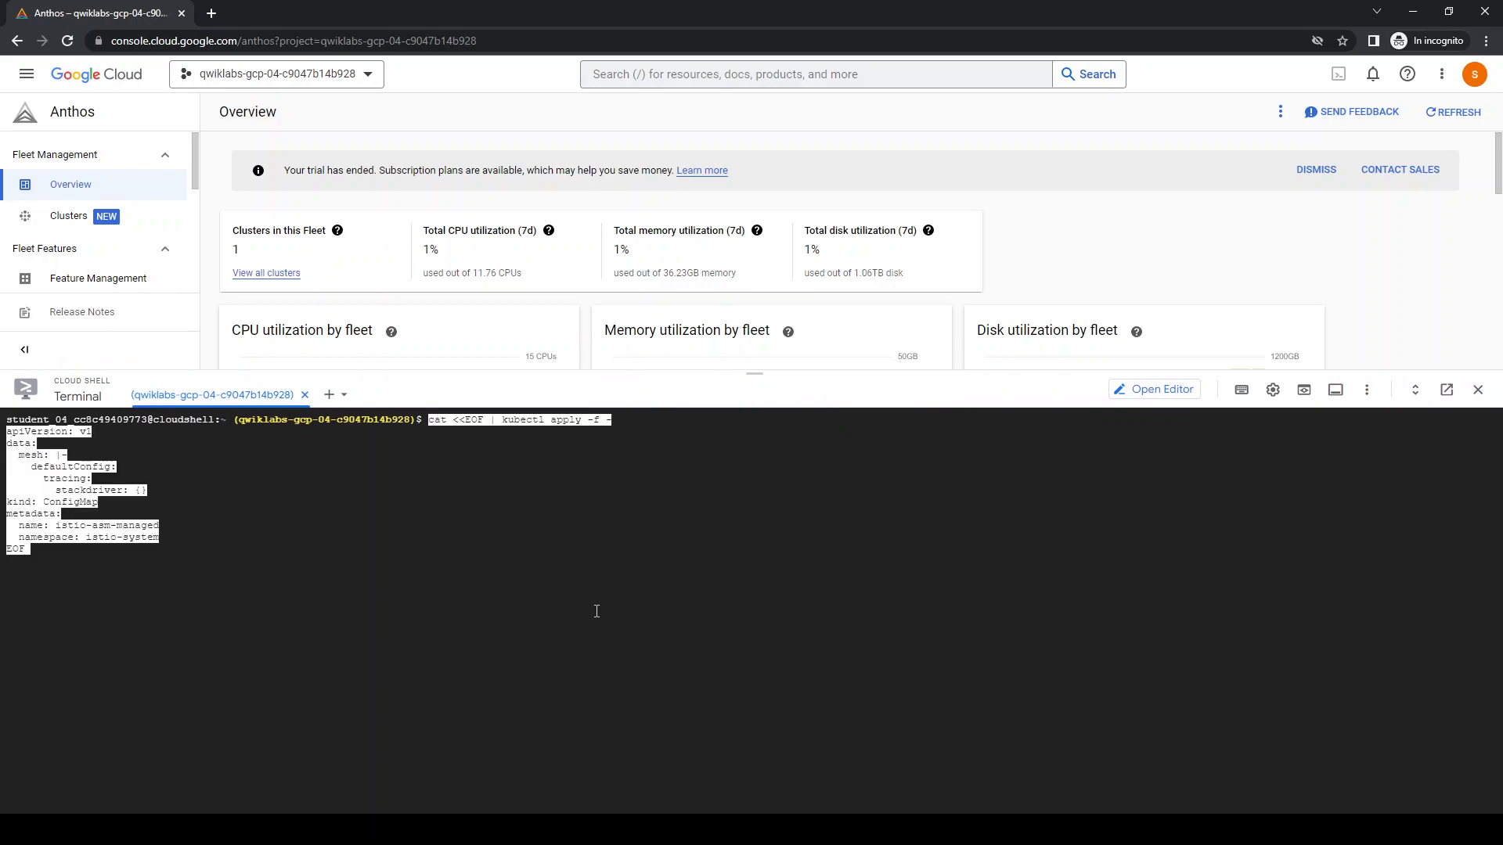
key("Return")
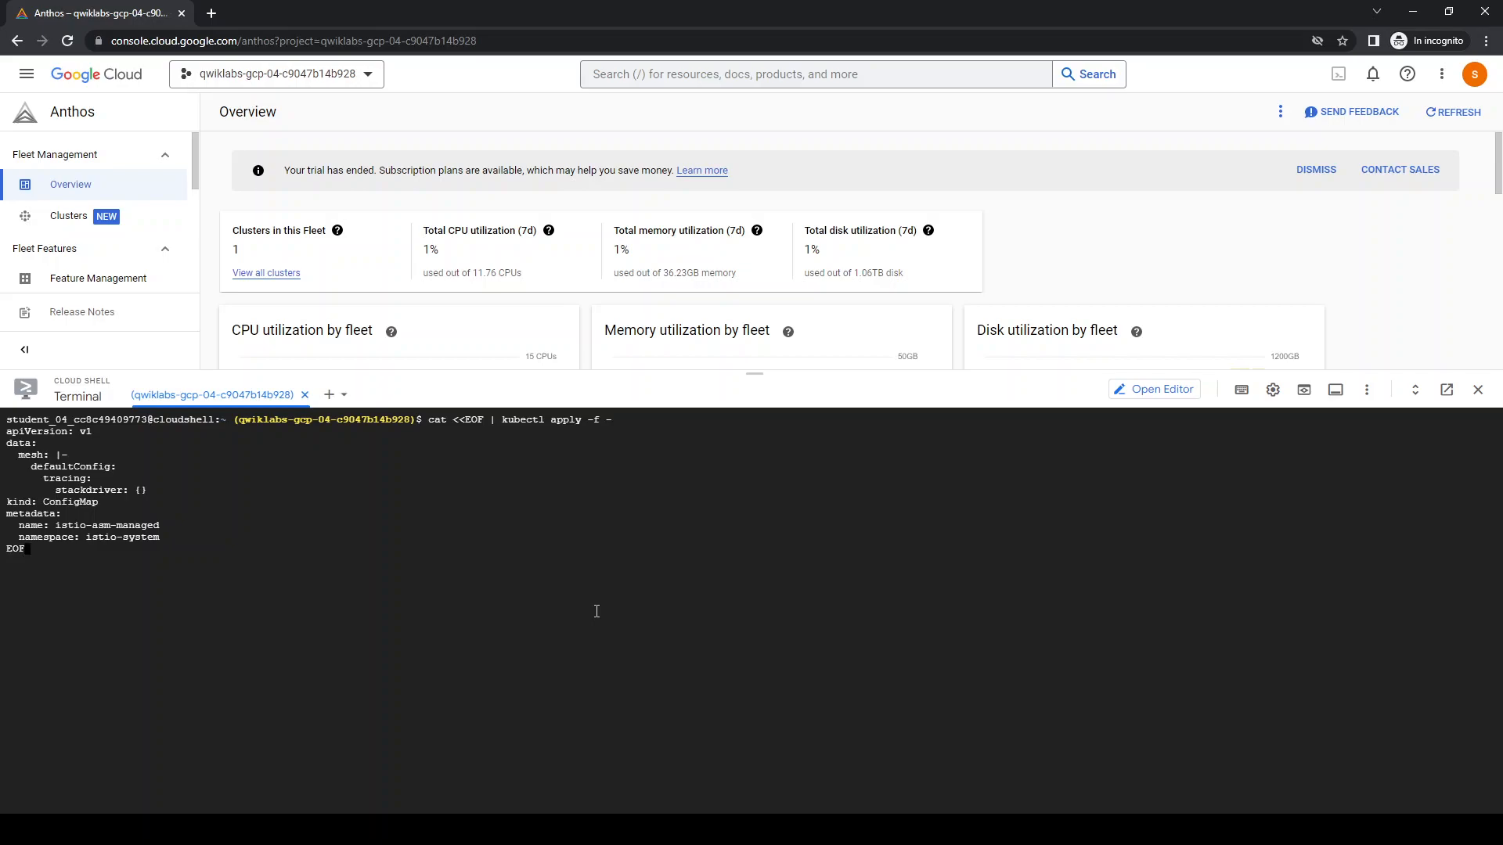
key("Return")
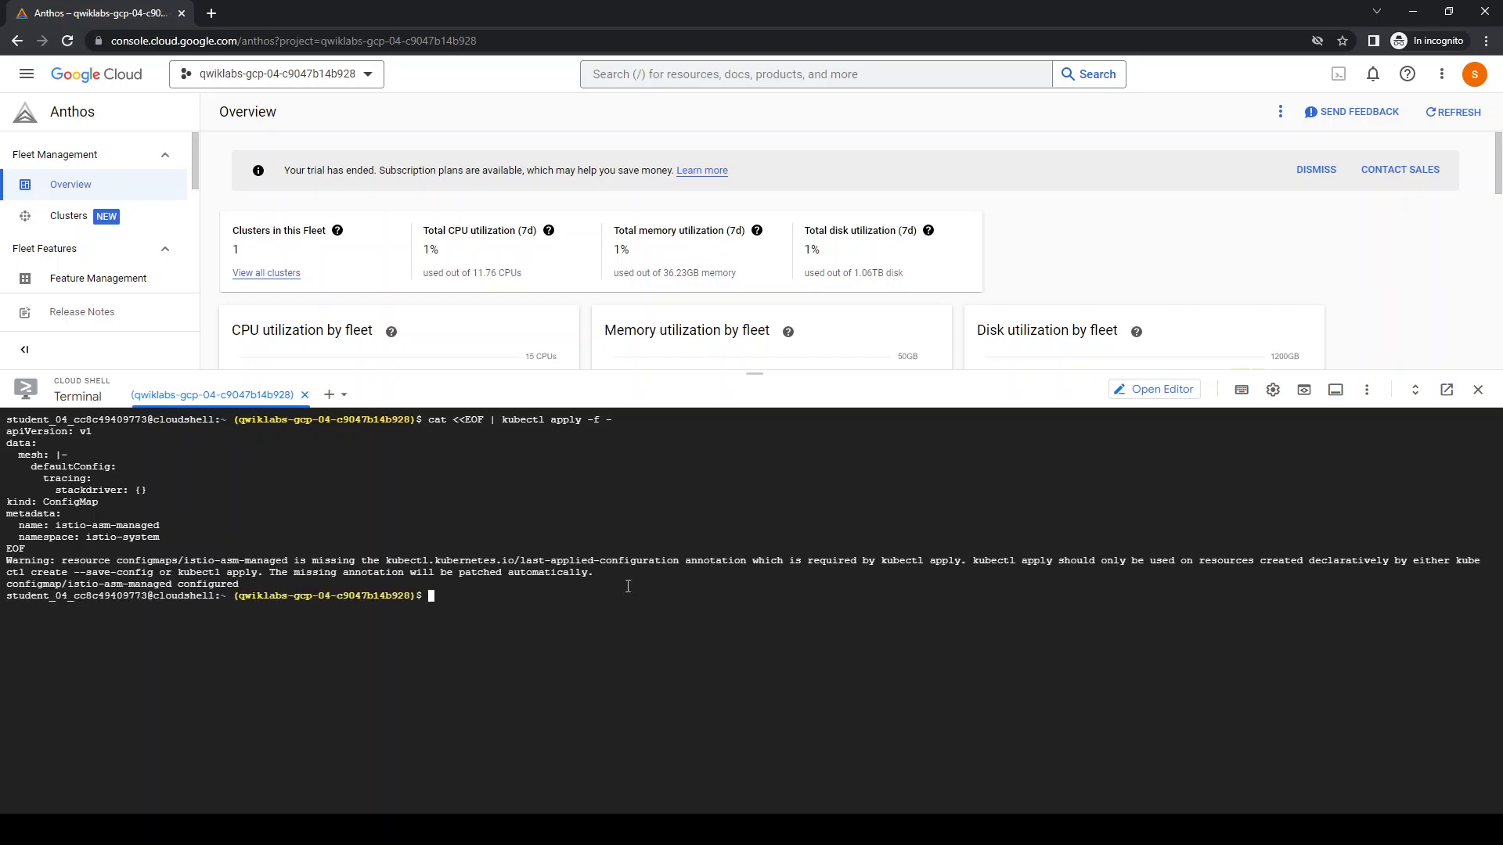
Clear the terminal and list the files in the home directory
key("ctrl+l")
type("ls")
key("Return")
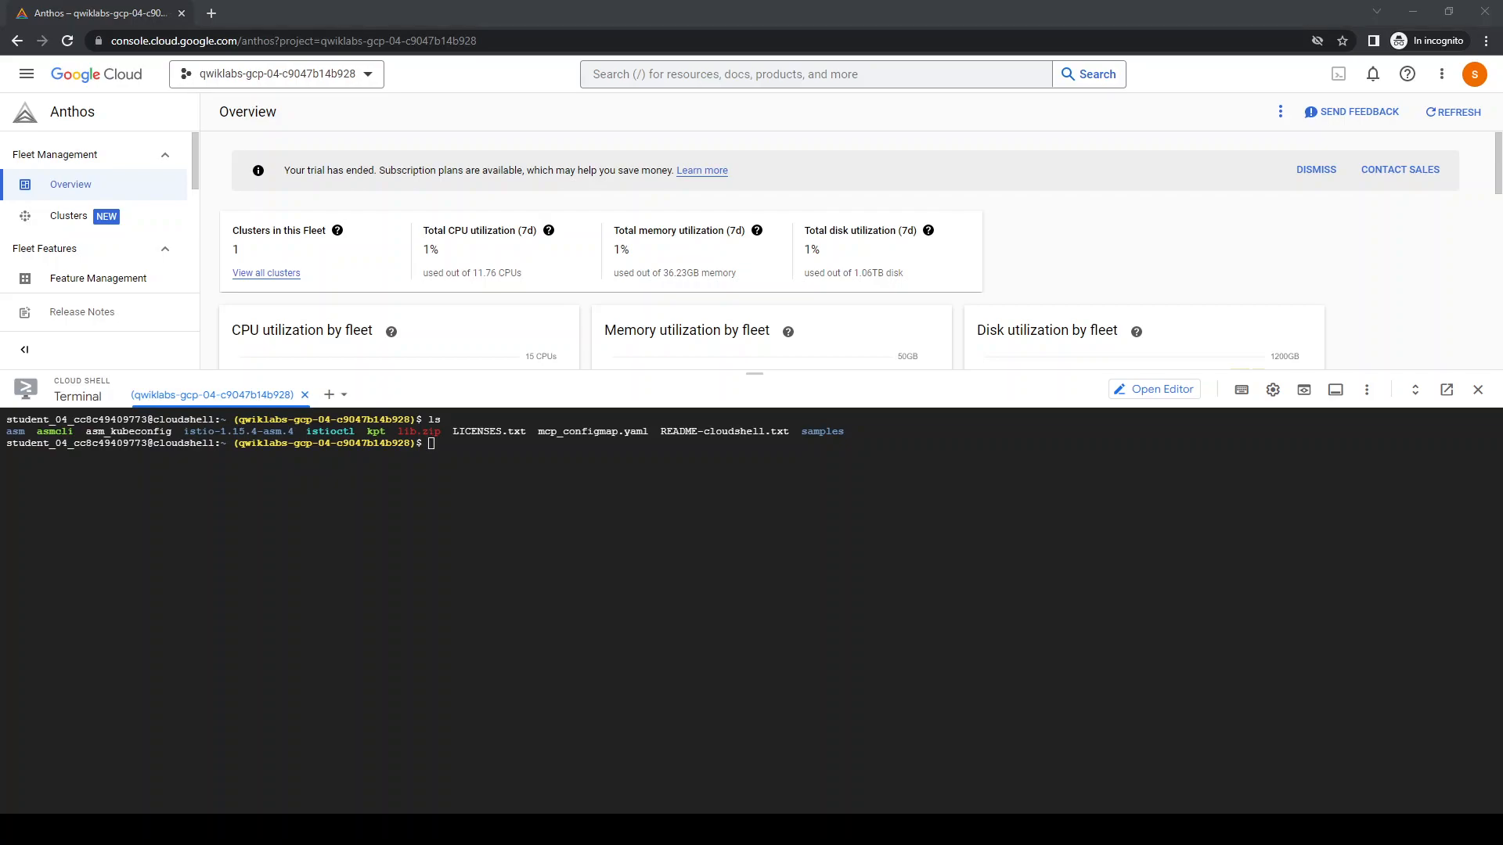
Label the default namespace istio.io/rev=asm-managed and annotate it with mesh.cloud.google.com/proxy='{"managed":"true"}' using kubectl, both with --overwrite
left_click(405, 536)
type("kubectl label namespace default istio.io/rev=asm-managed --overwrite")
key("Return")
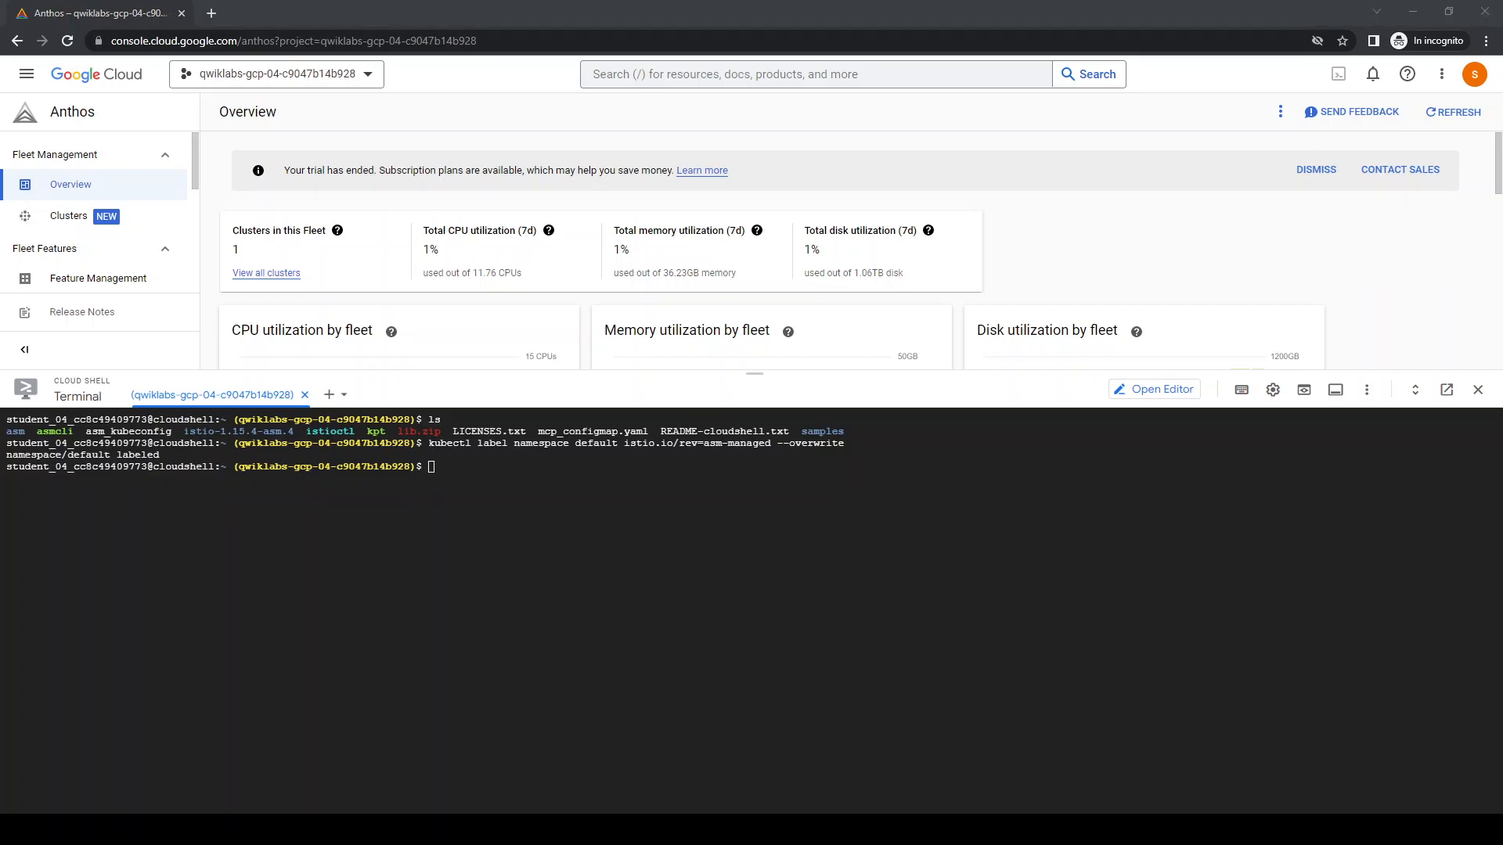
left_click(378, 597)
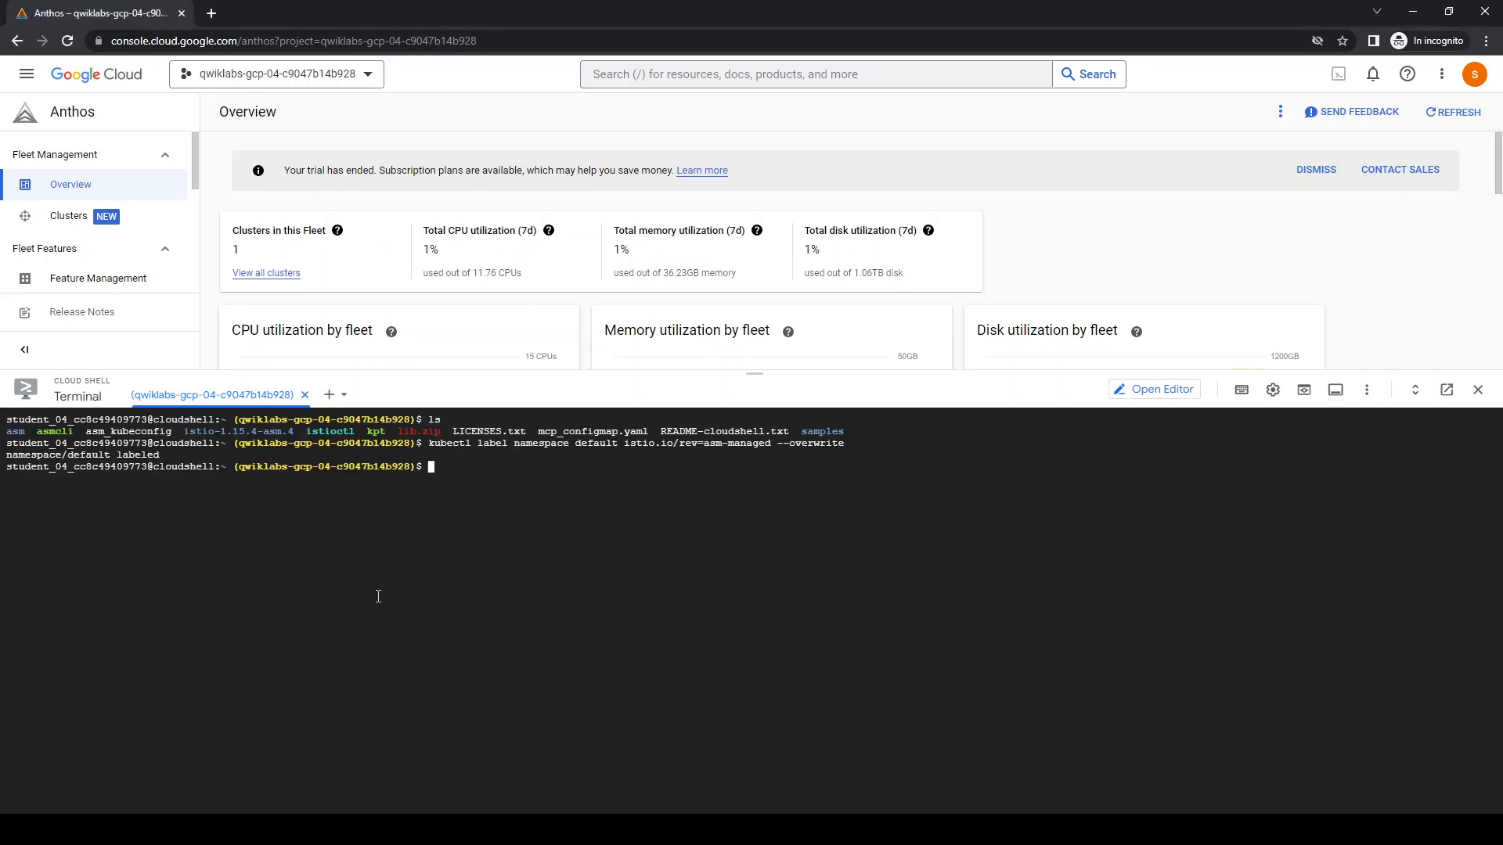
type("kubectl annotate --overwrite namespace default \\   mesh.cloud.google.com/proxy='{\"managed\":\"true\"}'")
key("Right")
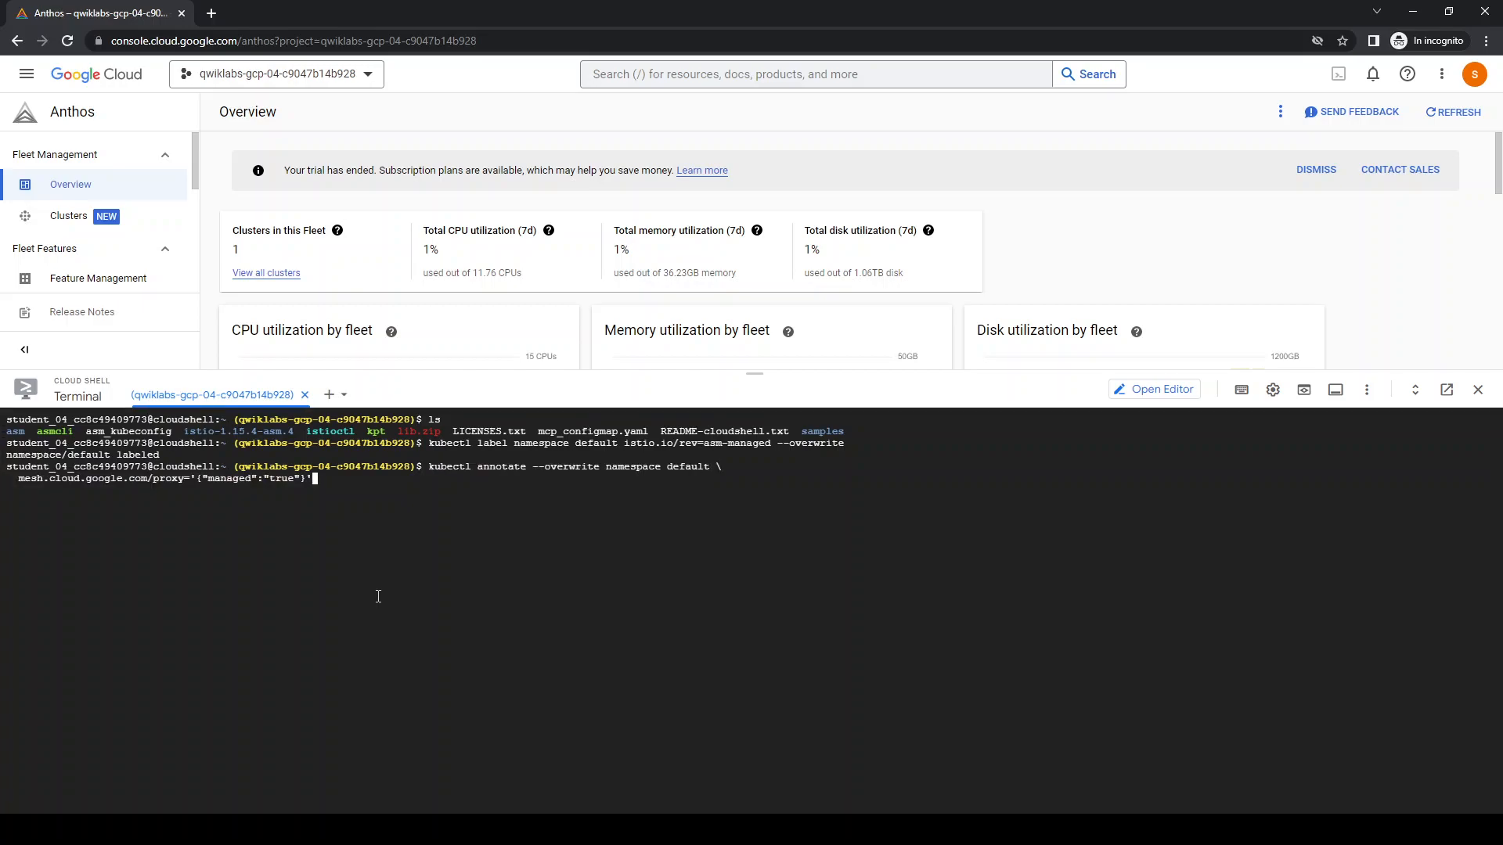
key("Return")
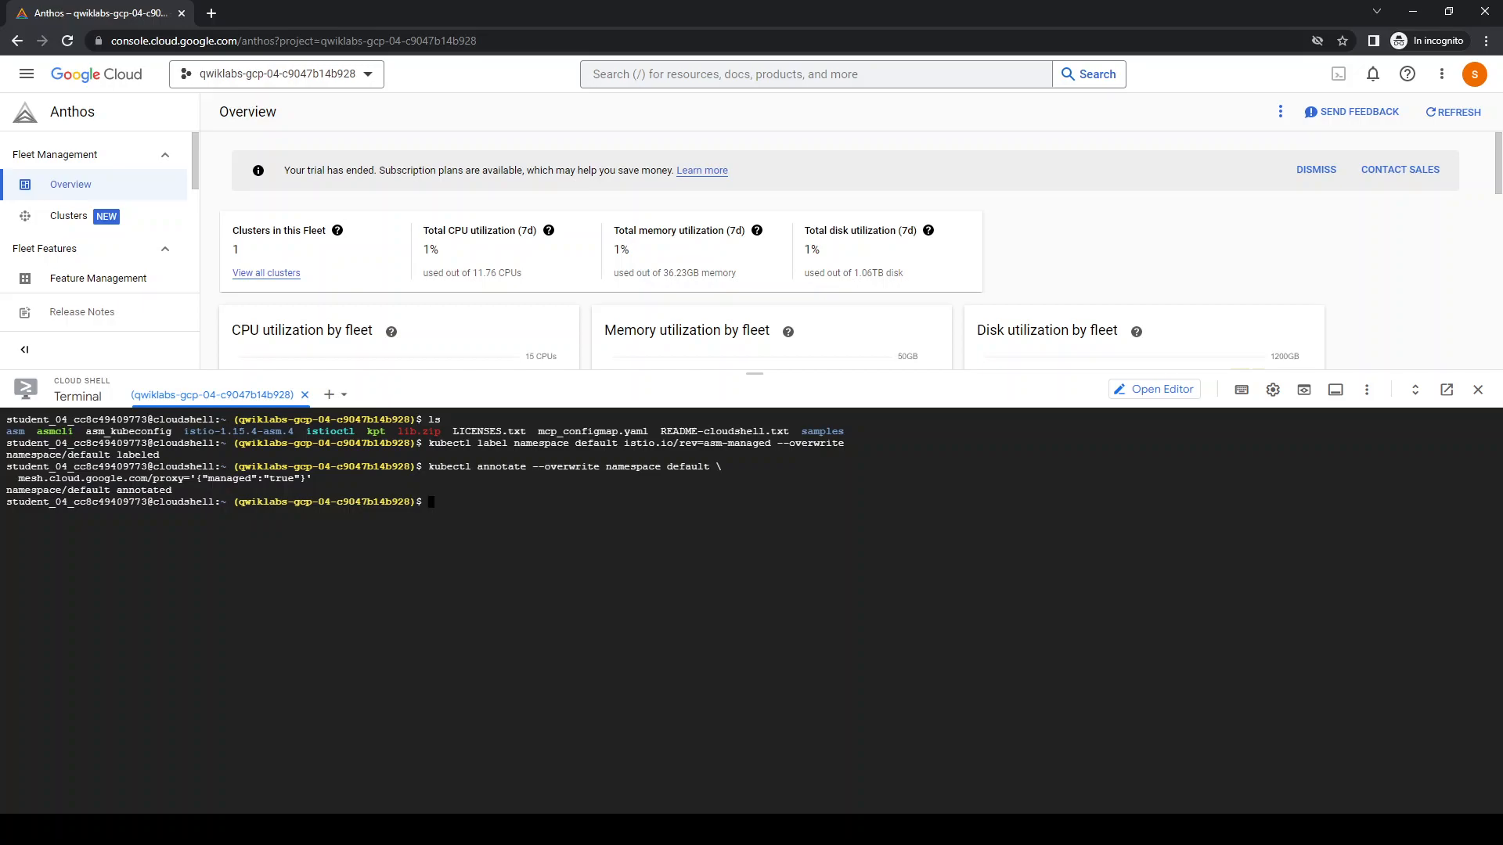
left_click(637, 673)
key("ctrl+l")
type("kubectl apply -f https://raw.githubusercontent.com/GoogleCloudPlatform/microservices-demo/master/release/kubernetes-manifests.yaml kubectl patch deployments/productcatalogservice -p '{\"spec\":{\"template\":{\"metadata\":{\"labels\":{\"version\":\"v1\"}}}}}'")
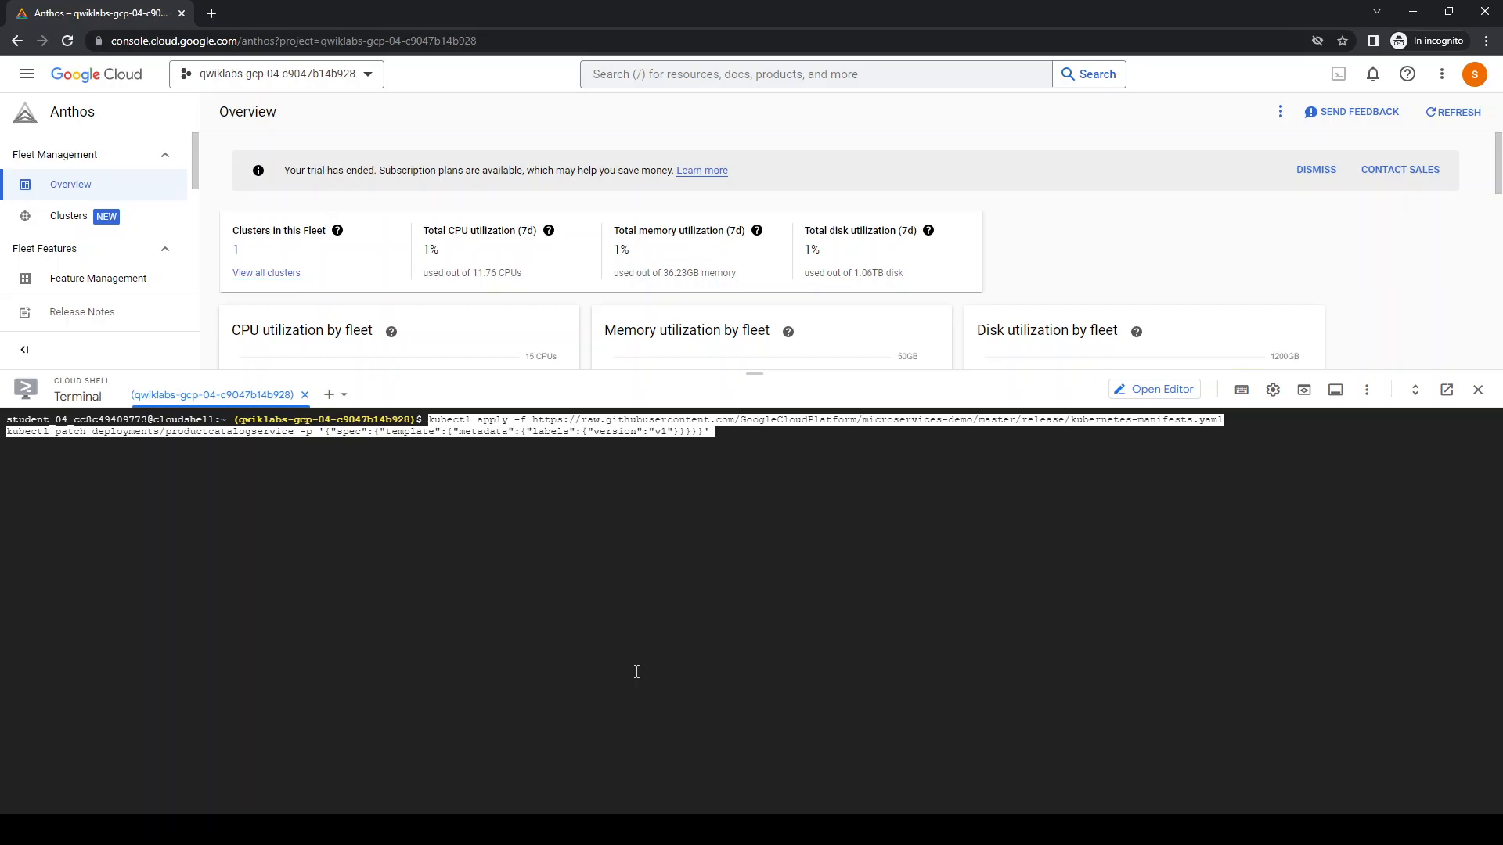
key("Return")
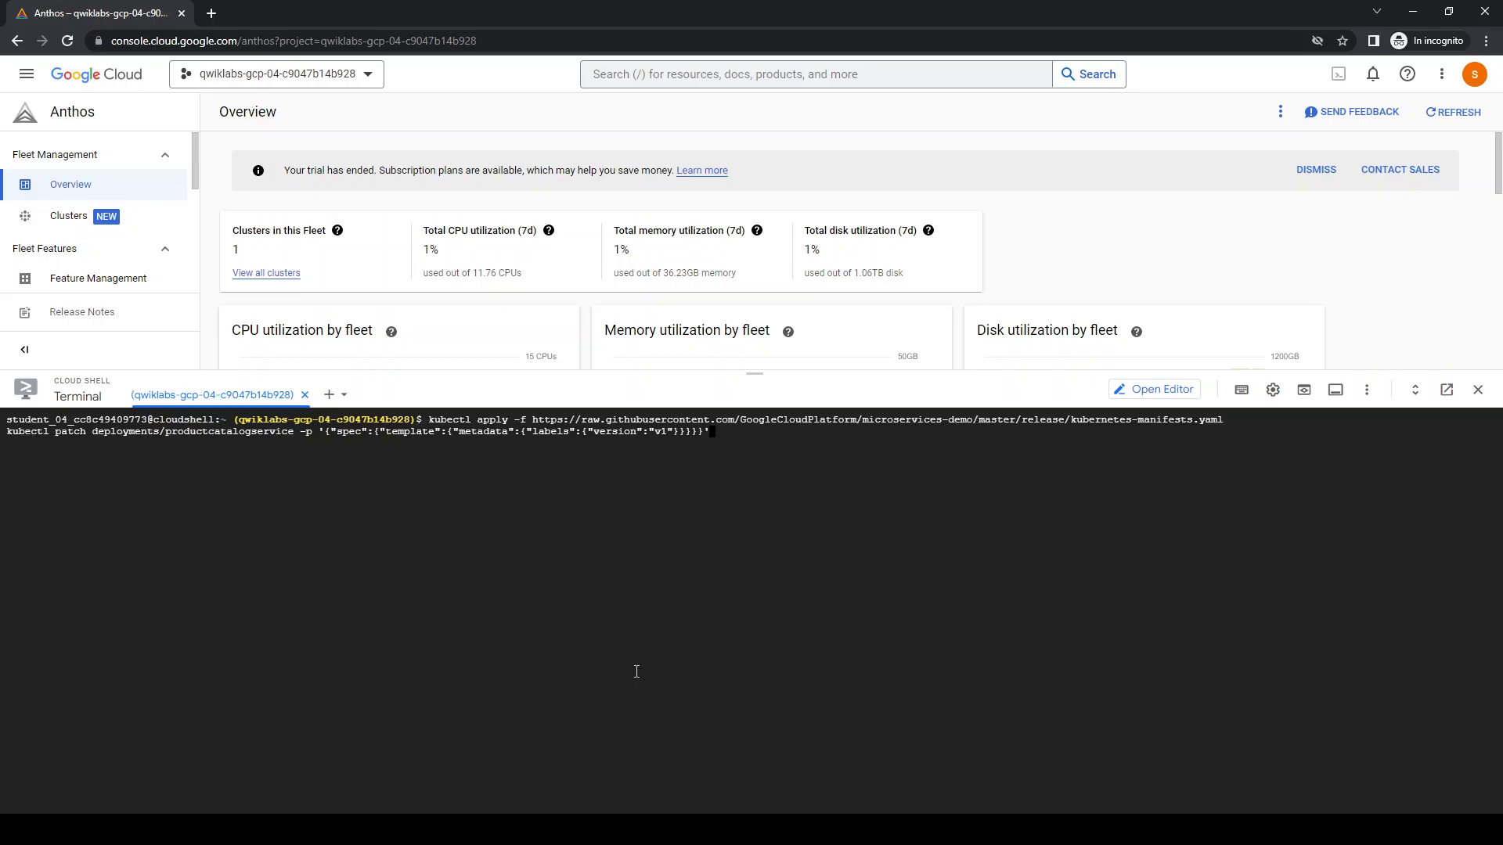
key("Return")
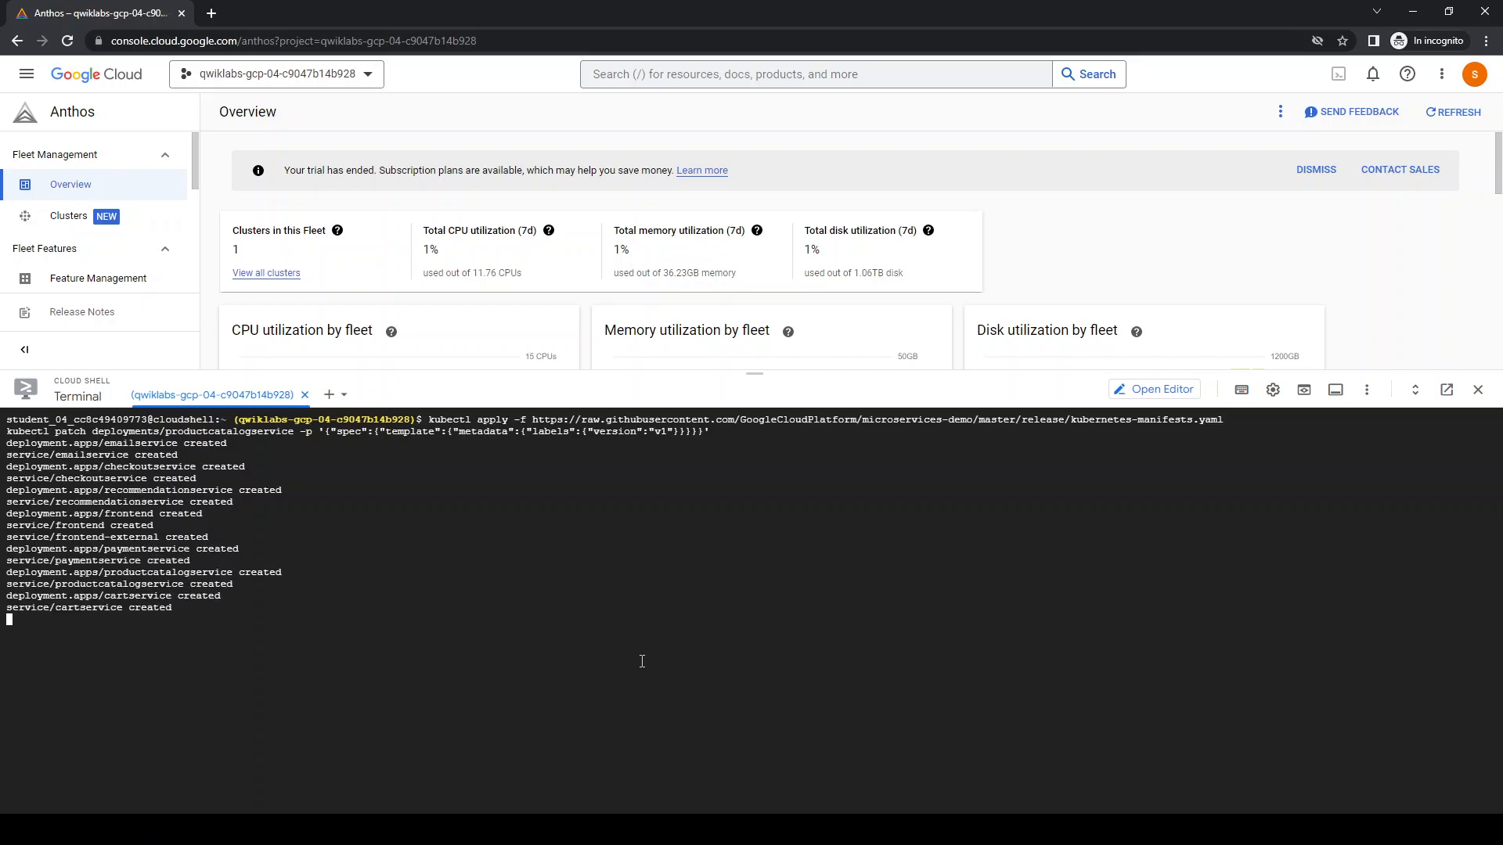
Shrink the terminal area and open the Anthos Service Mesh page to view its services
left_click_drag(564, 372, 438, 449)
left_click(104, 310)
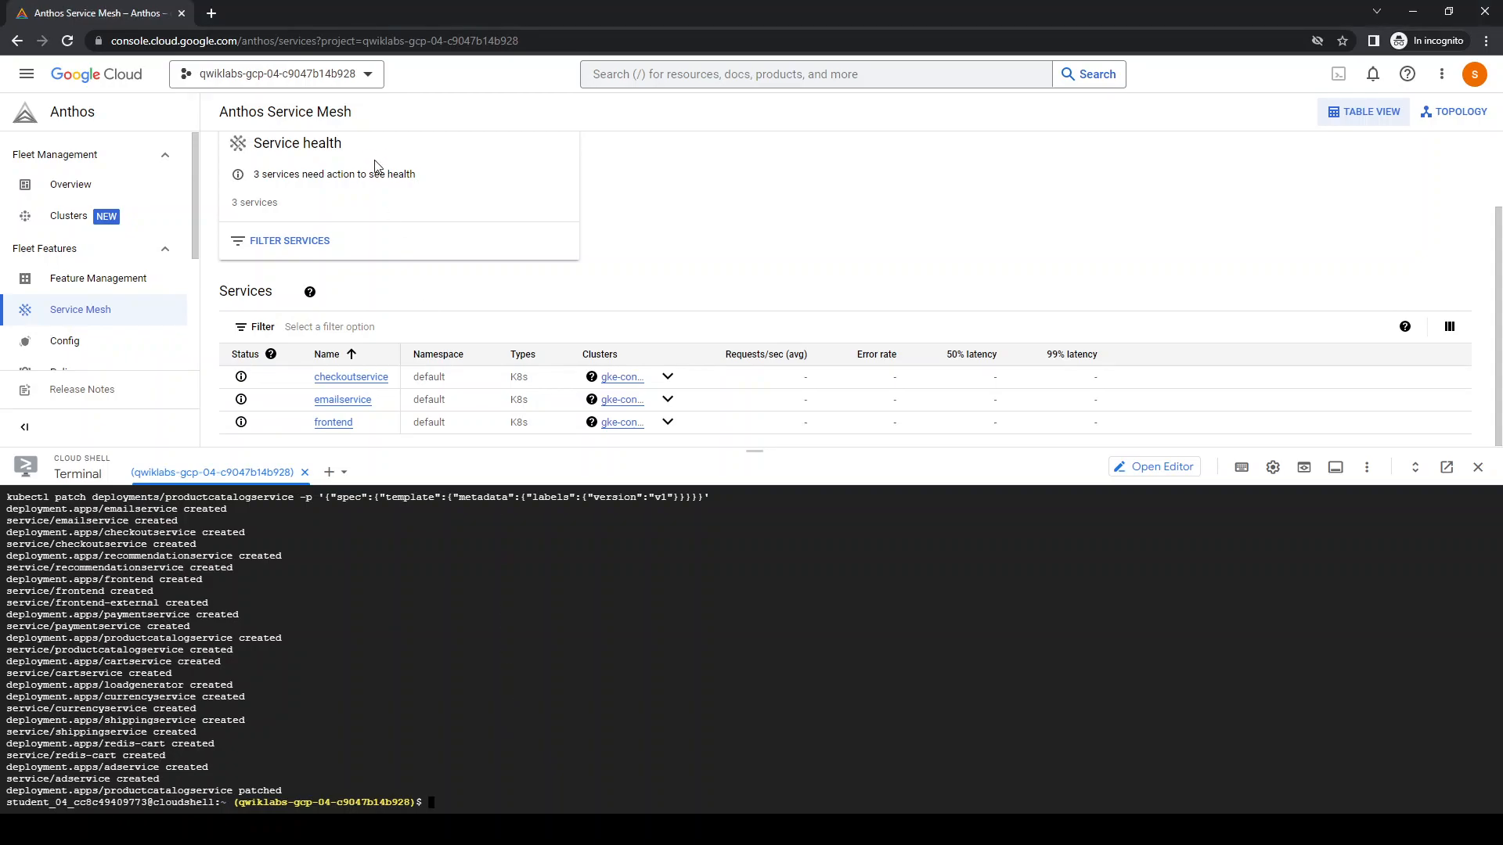
Open Kubernetes Engine in a new browser tab, clear the terminal, and view the cluster's Services & Ingress list
left_click(27, 73)
mouse_move(72, 376)
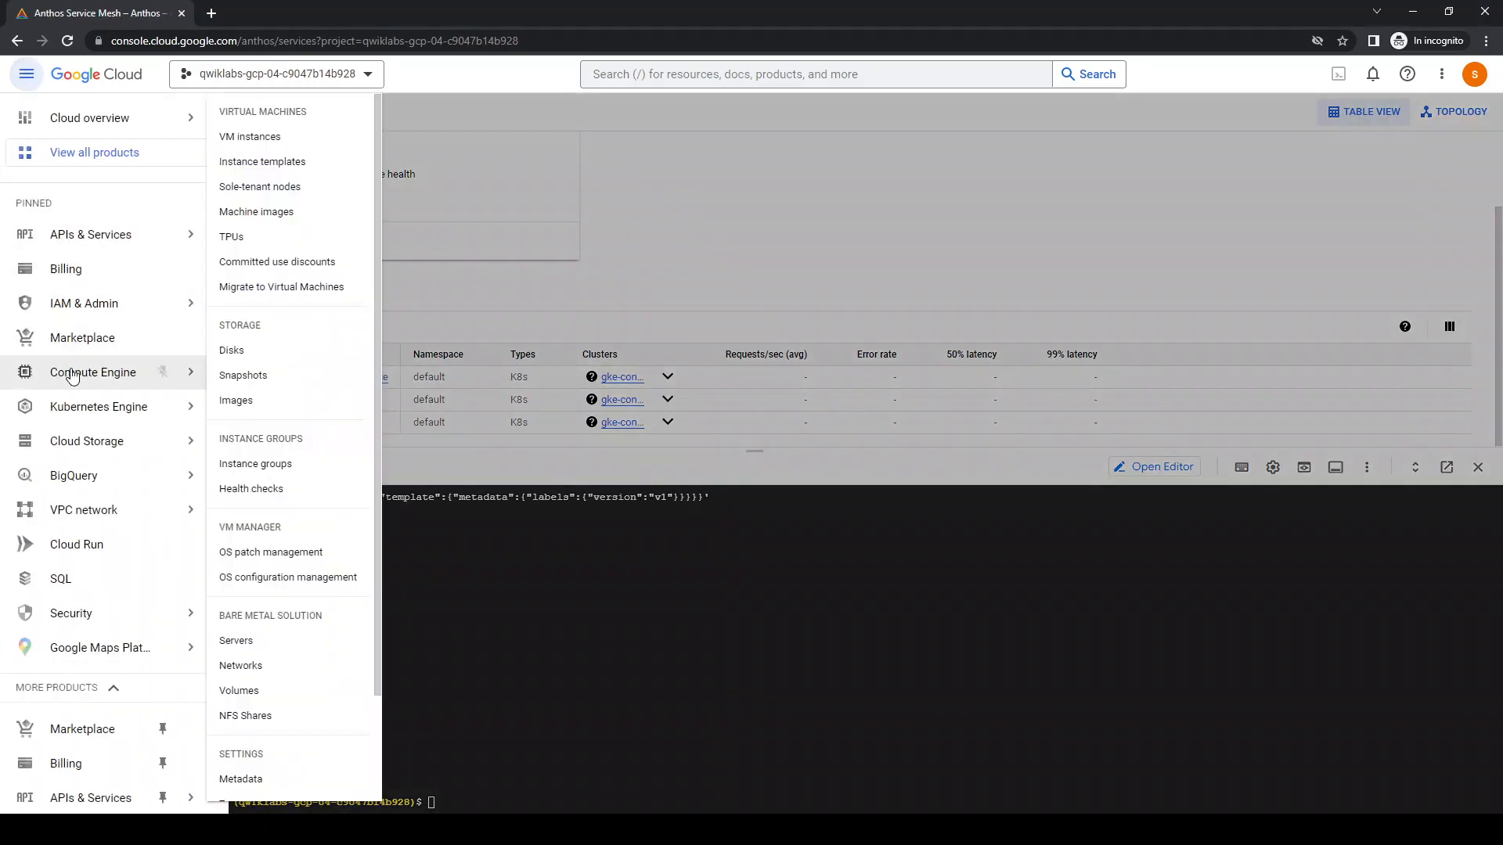
middle_click(112, 410)
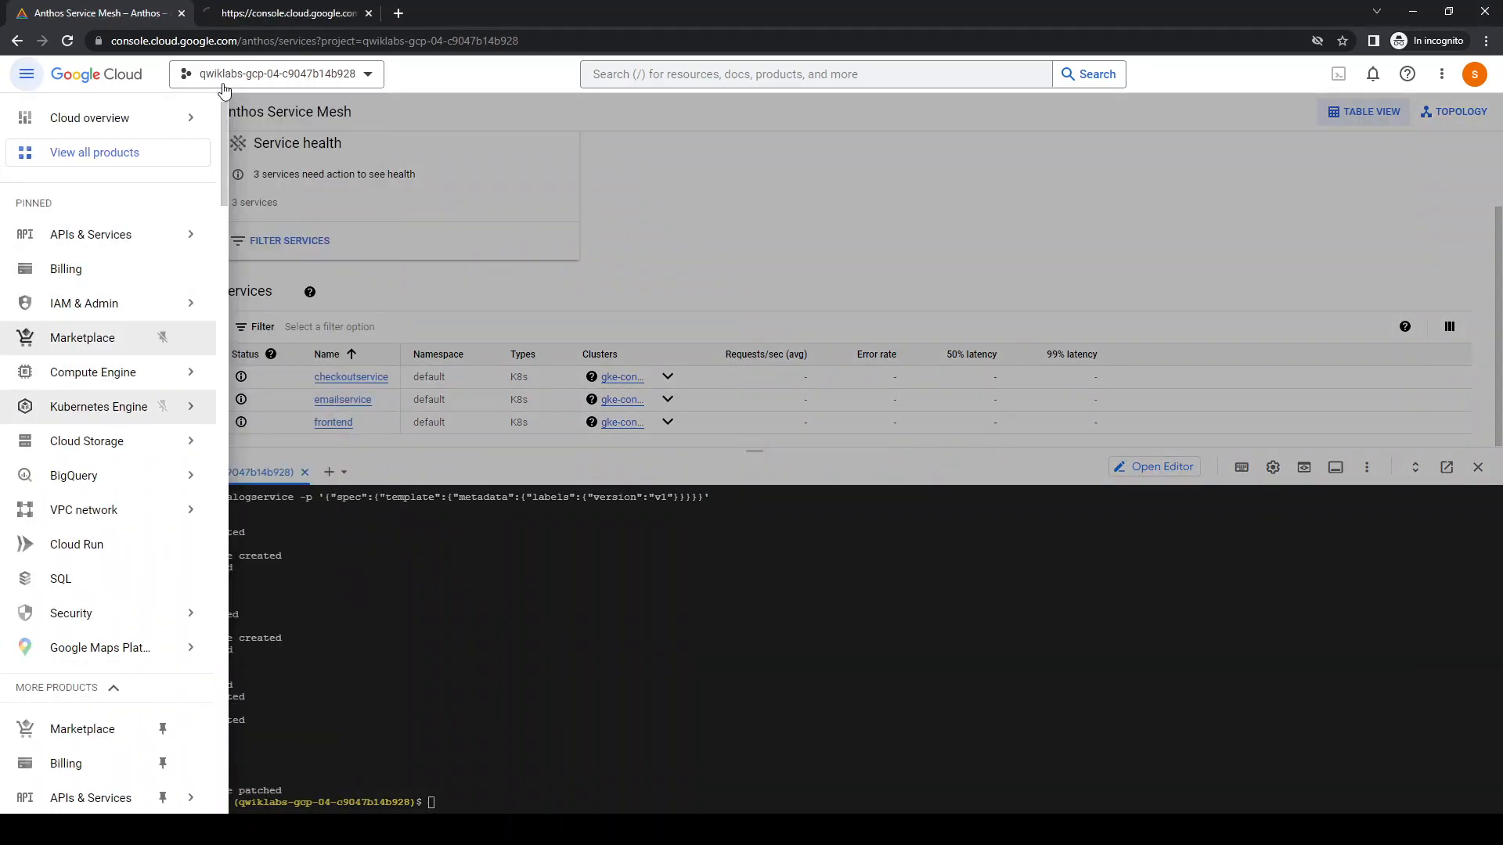
left_click(517, 548)
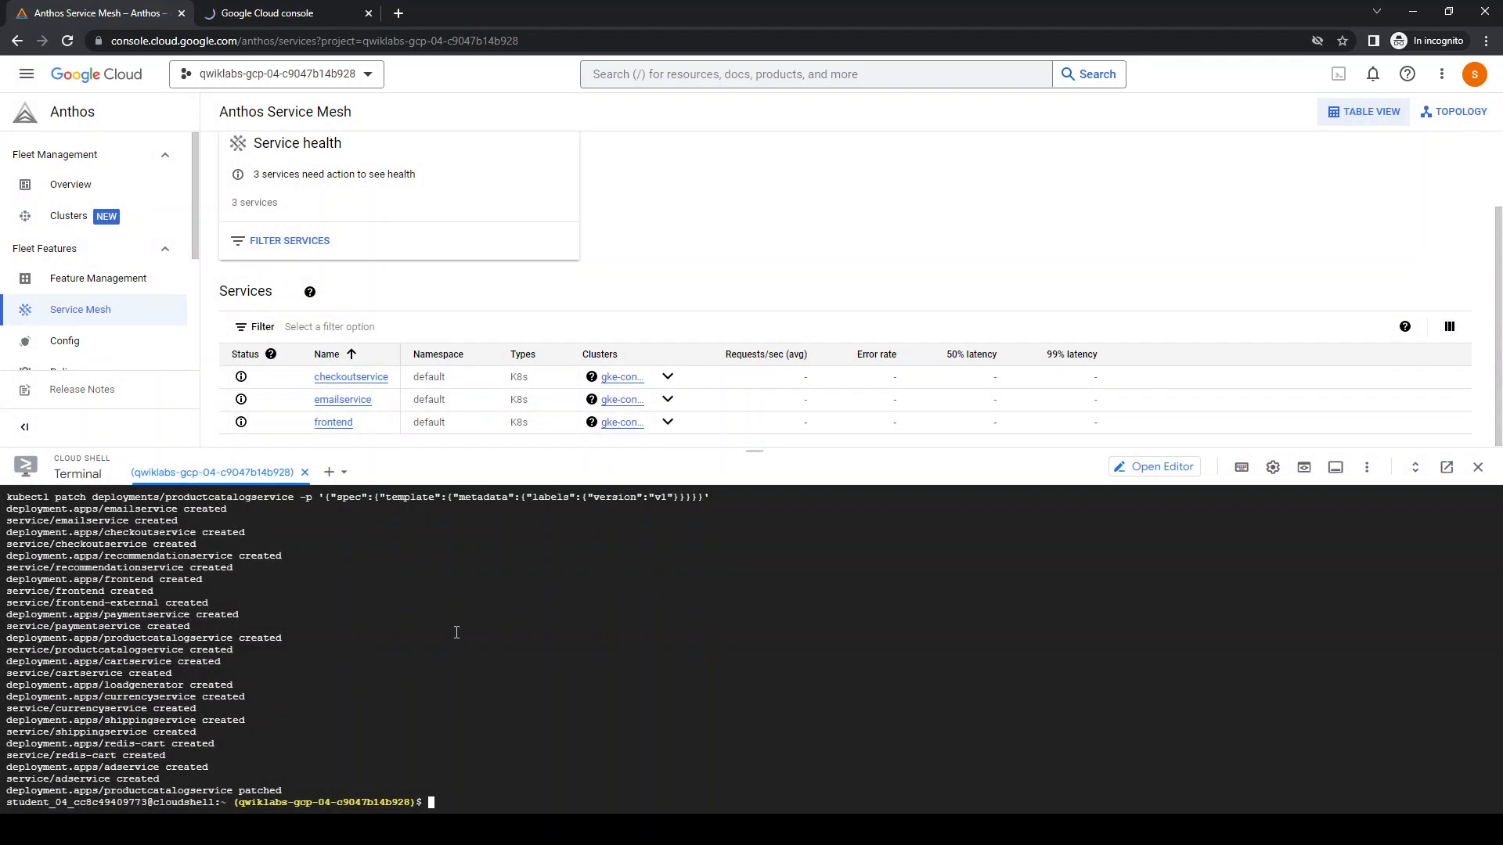
key("ctrl+l")
left_click(231, 14)
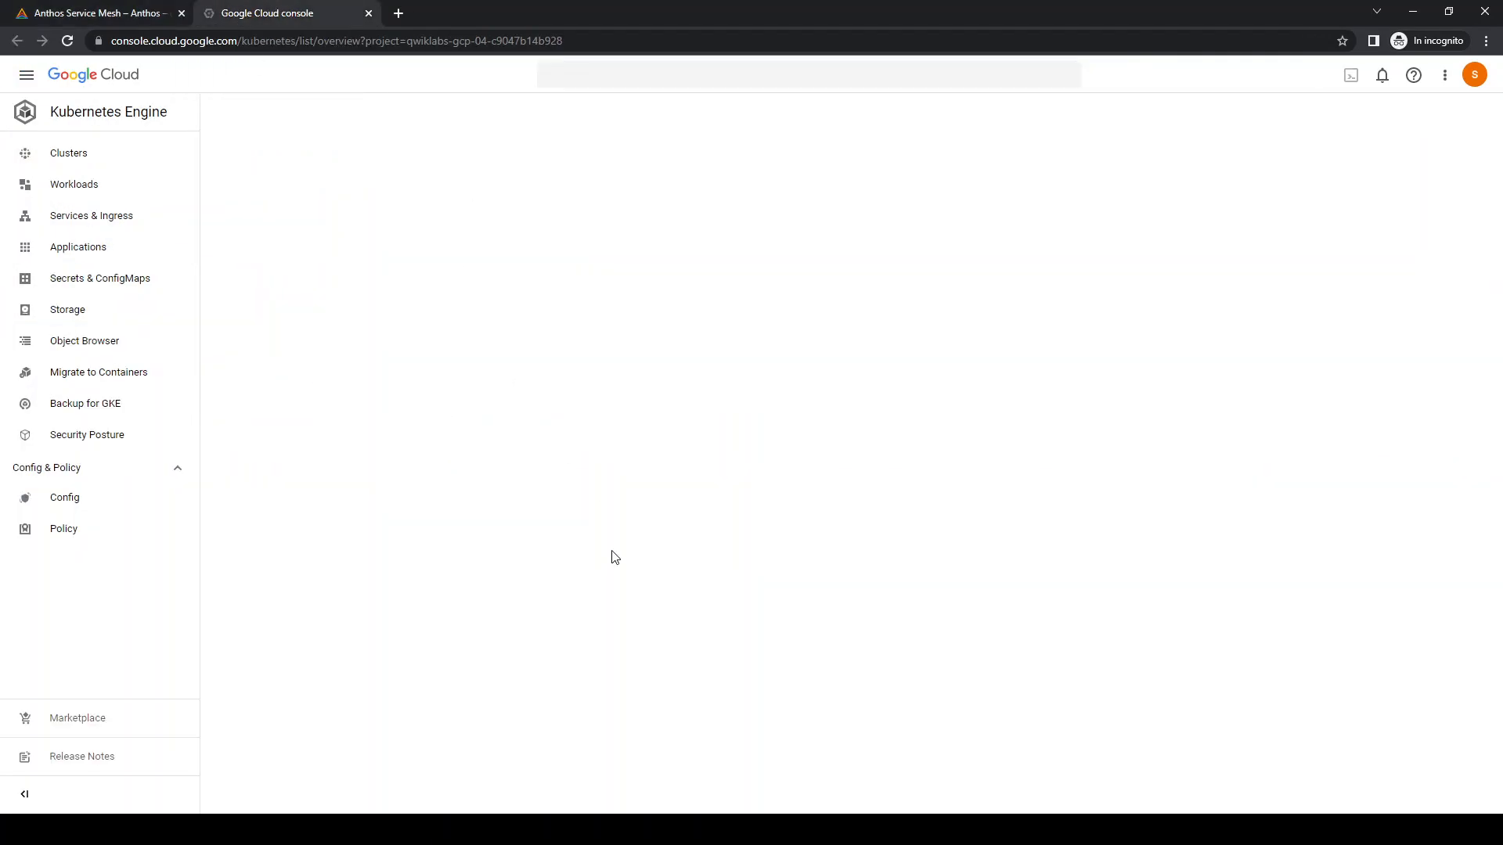
left_click(102, 217)
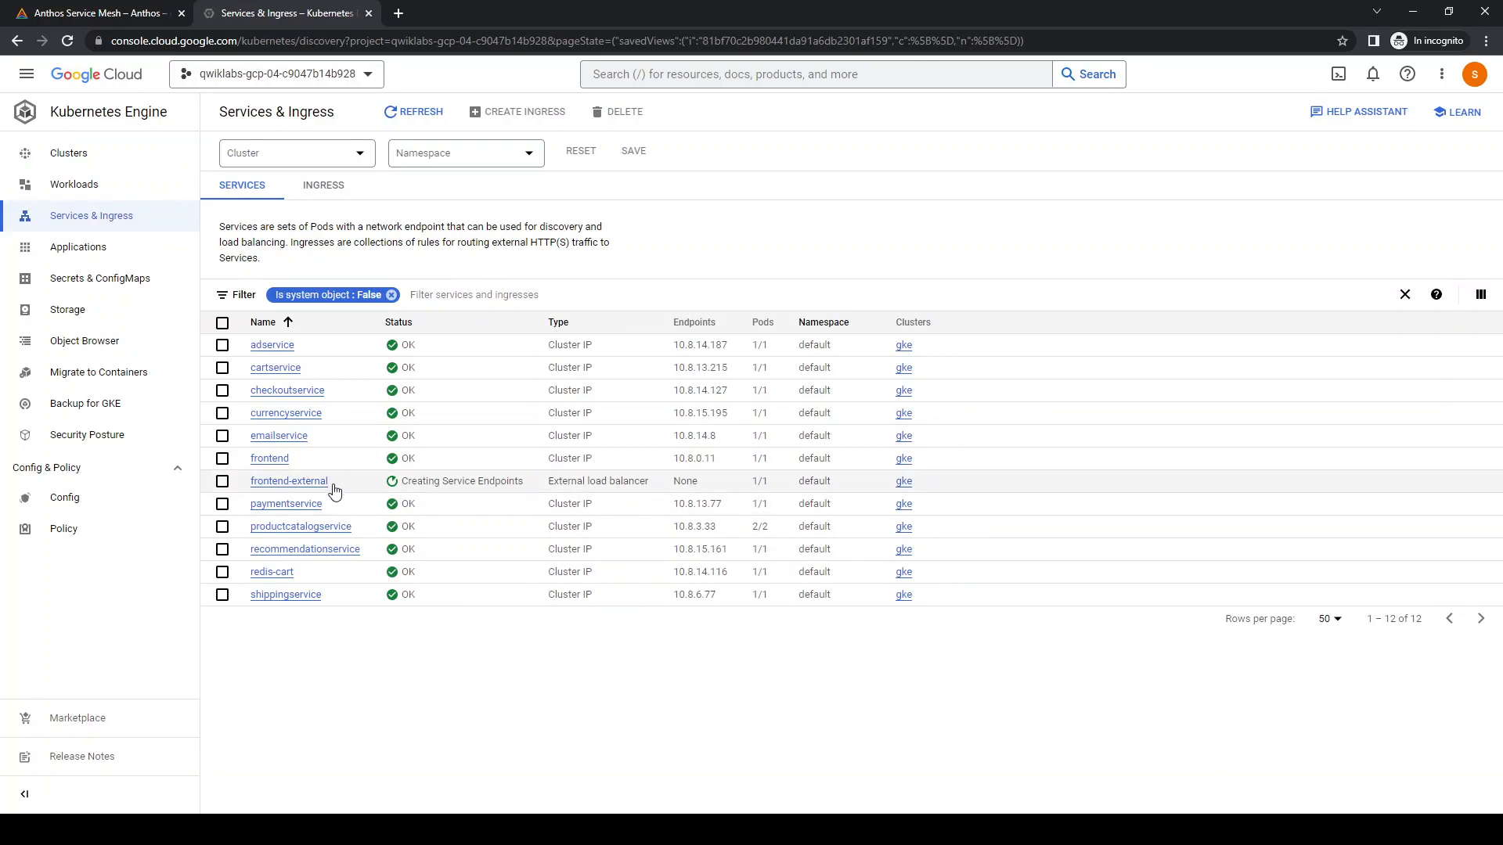
left_click(112, 13)
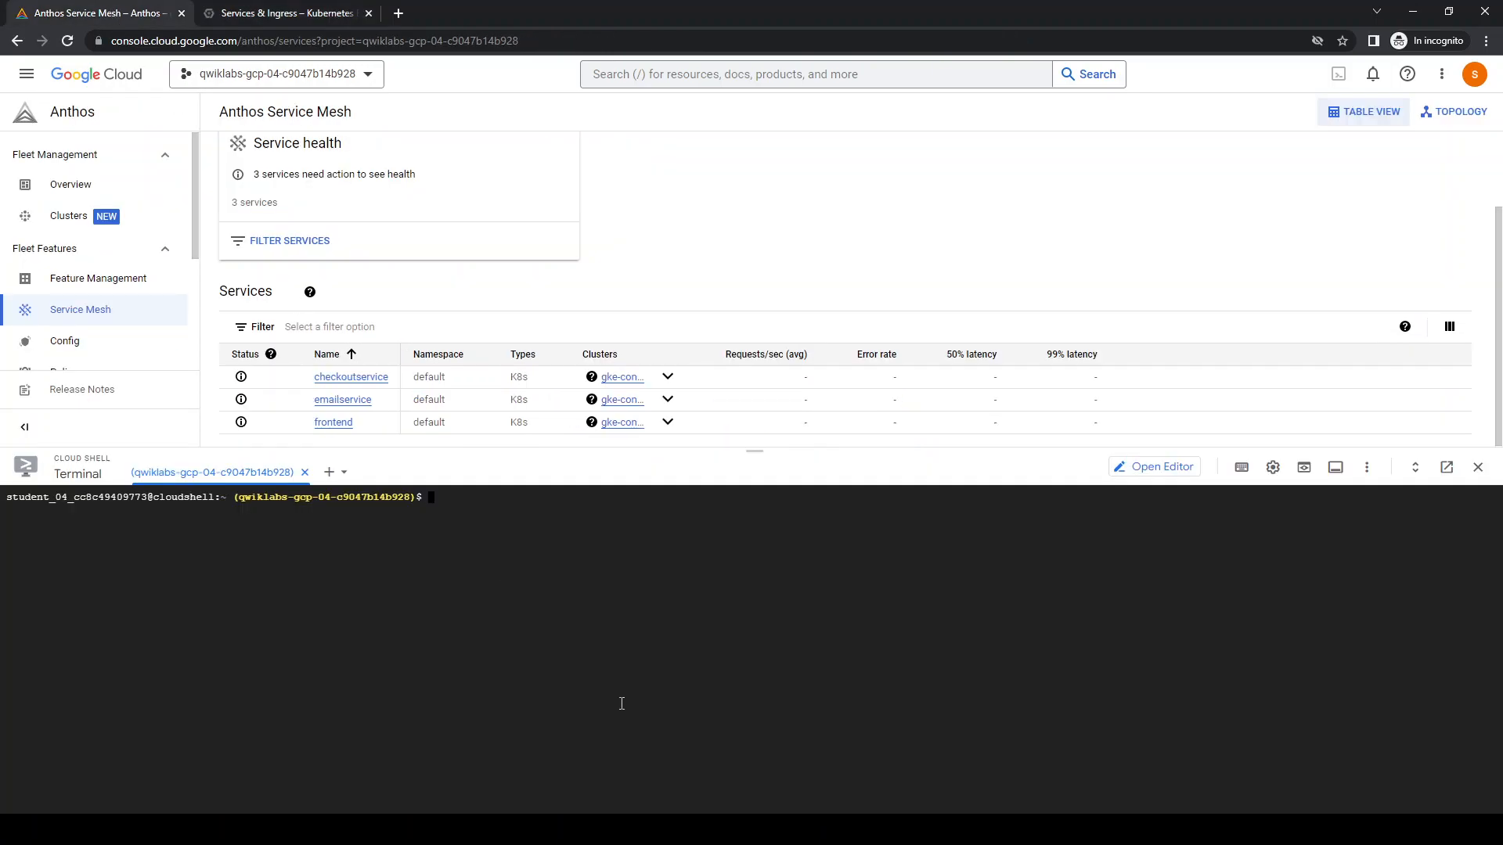
type("git clone https://github.com/GoogleCloudPlatform/anthos-service-mesh-packages kubectl apply -f anthos-service-mesh-packages/samples/gateways/istio-ingressgateway")
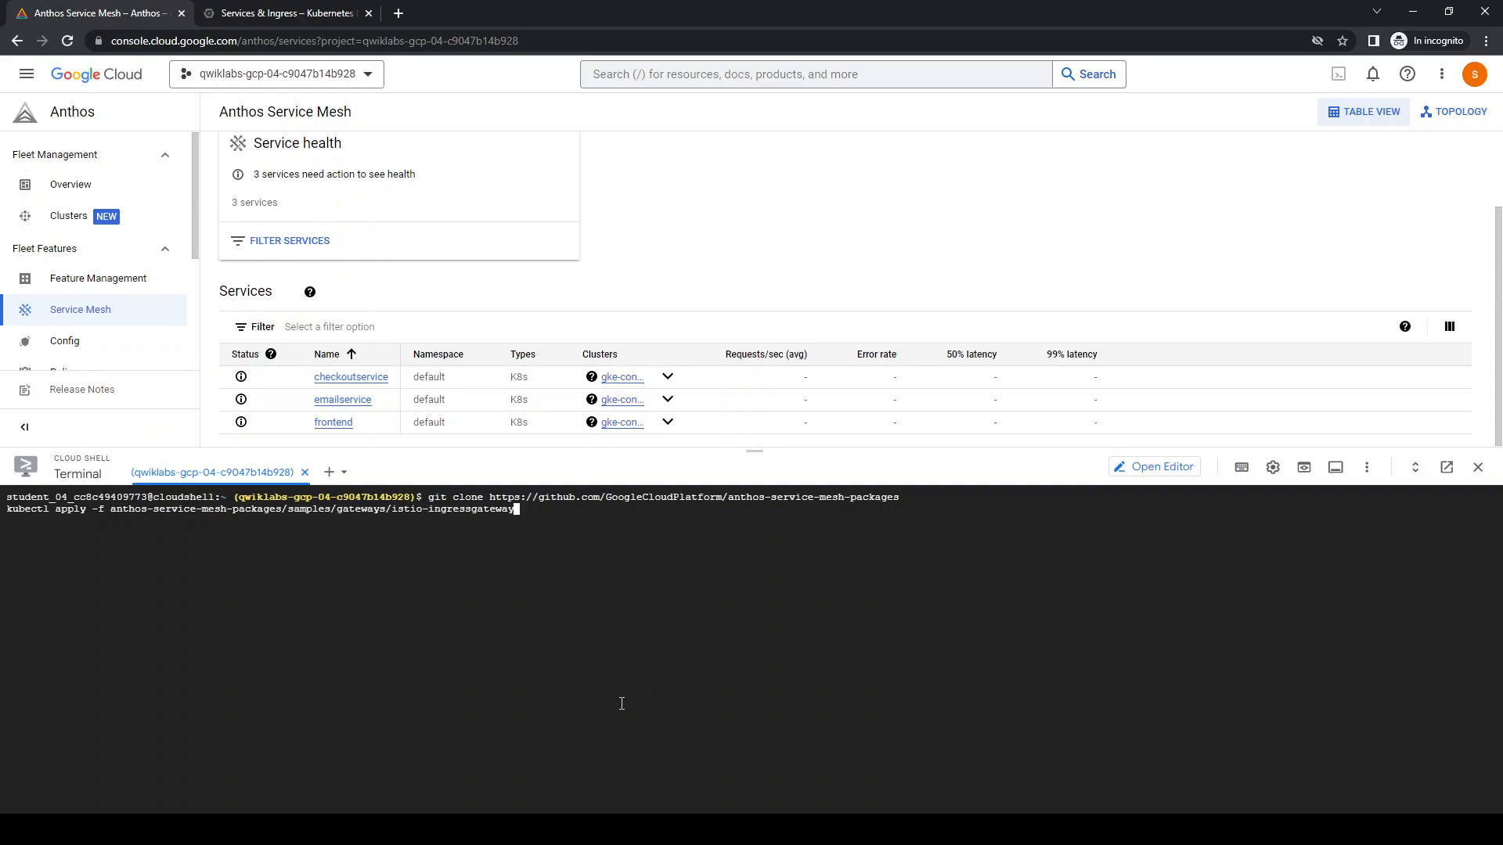
key("Return")
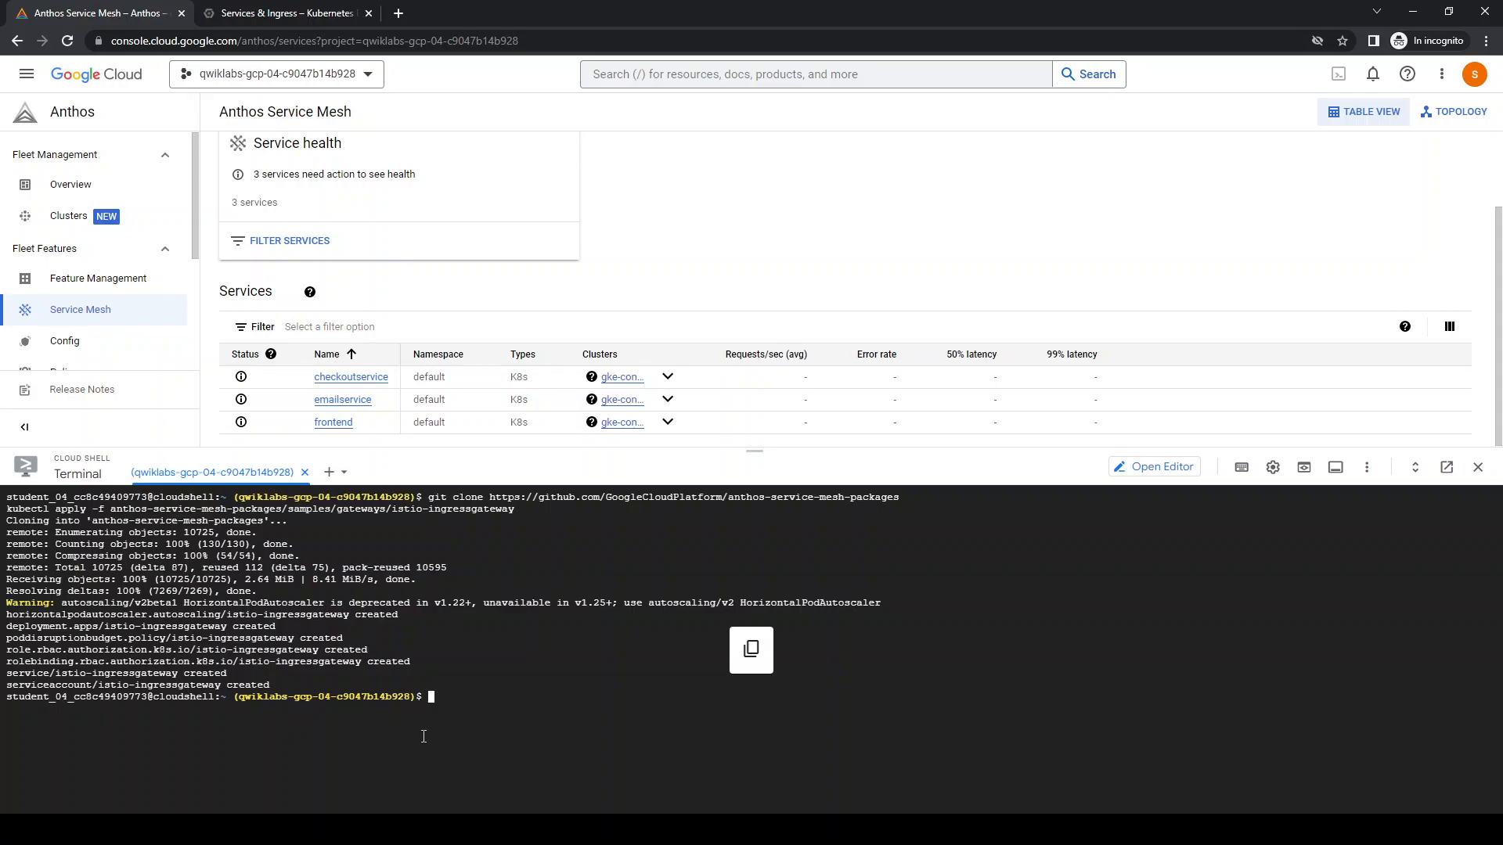
key("ctrl+l")
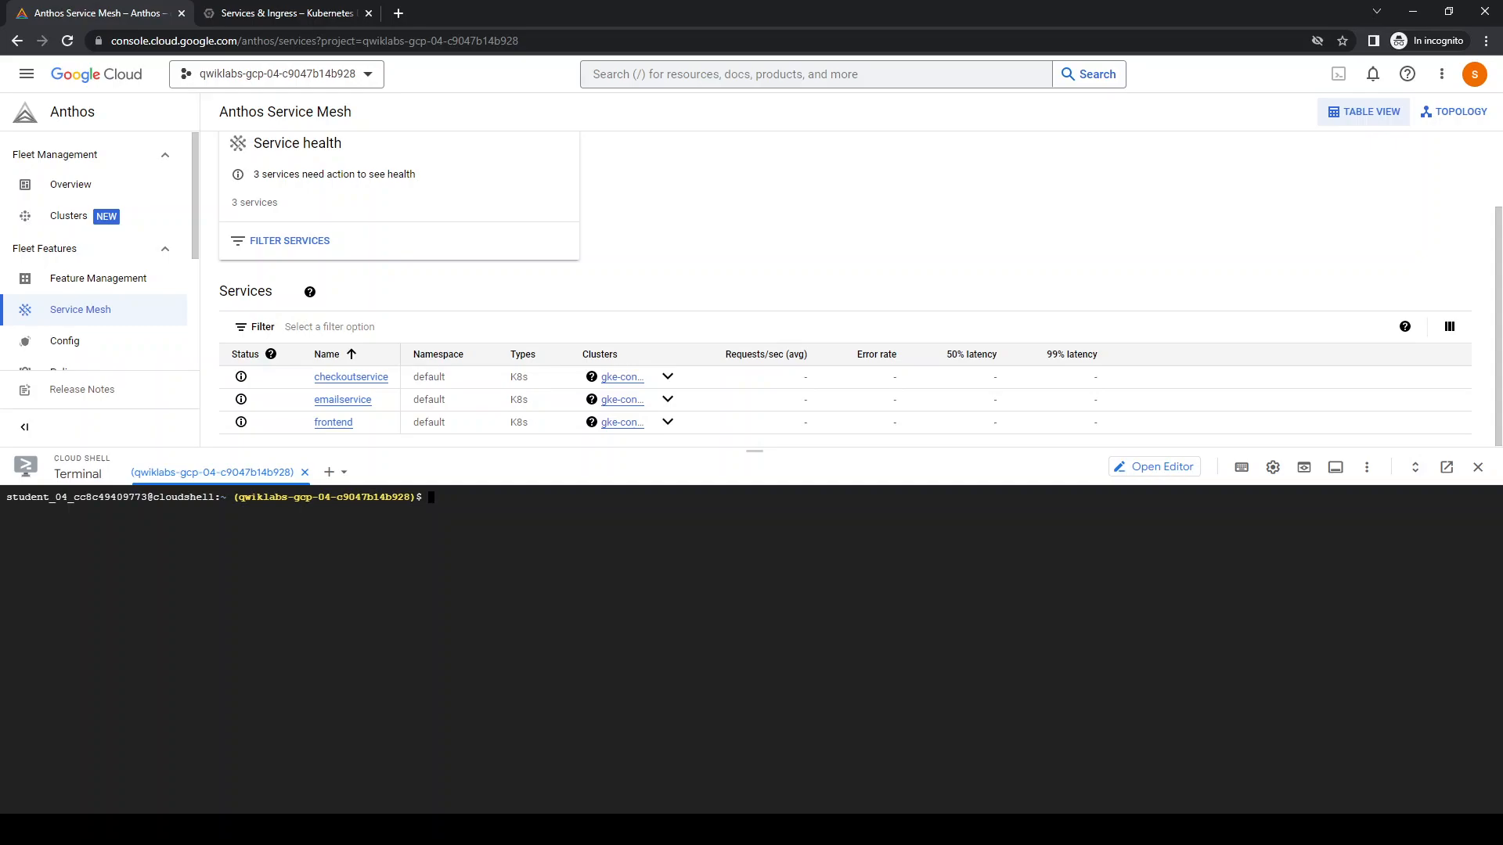
key("alt+Tab")
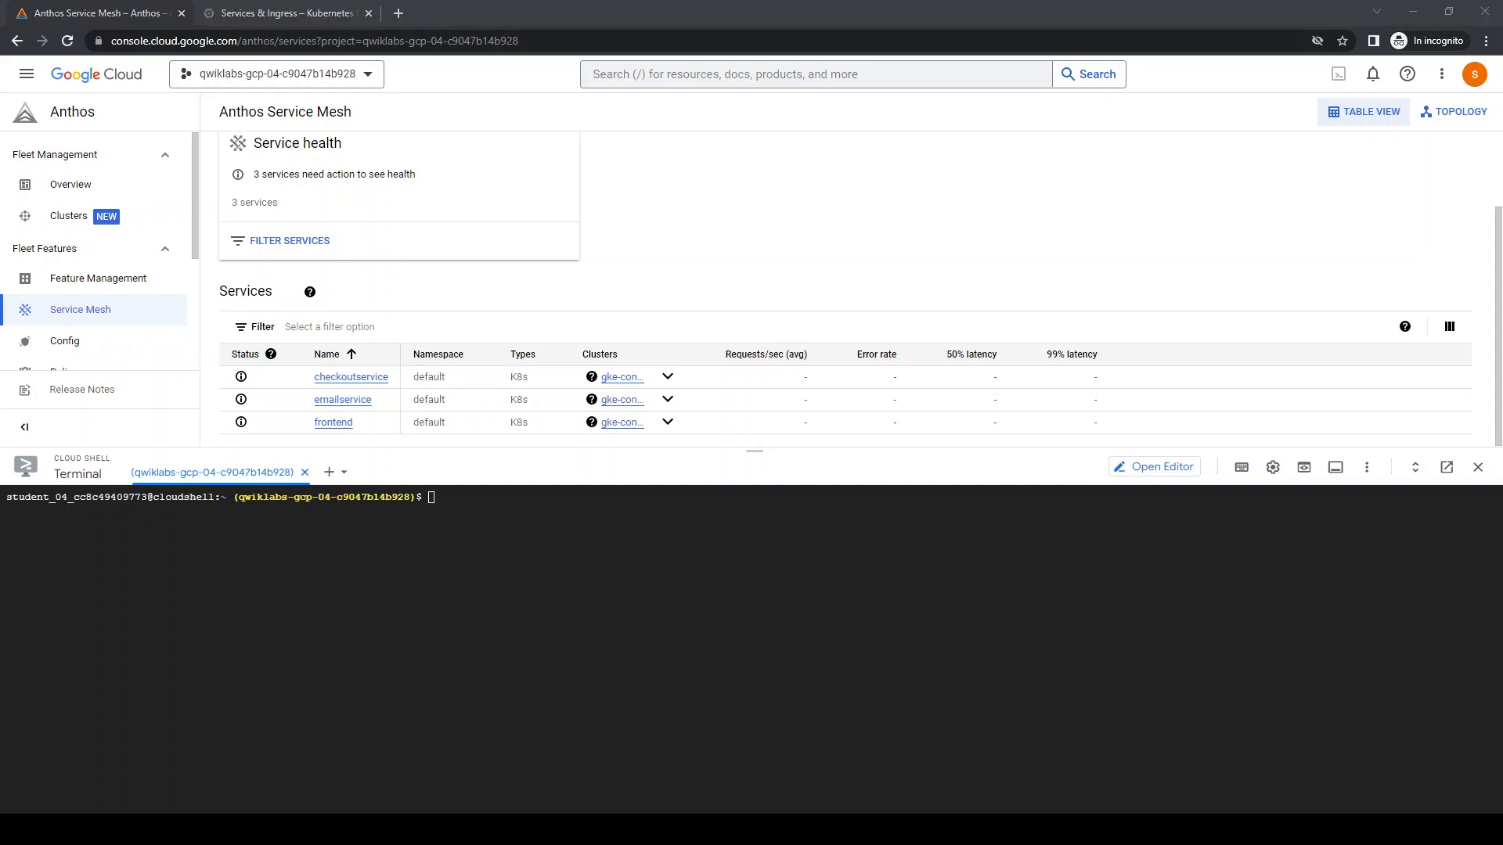
key("alt+Tab")
type("kubectl apply -f https://raw.githubusercontent.com/GoogleCloudPlatform/microservices-demo/master/release/istio-manifests.yaml")
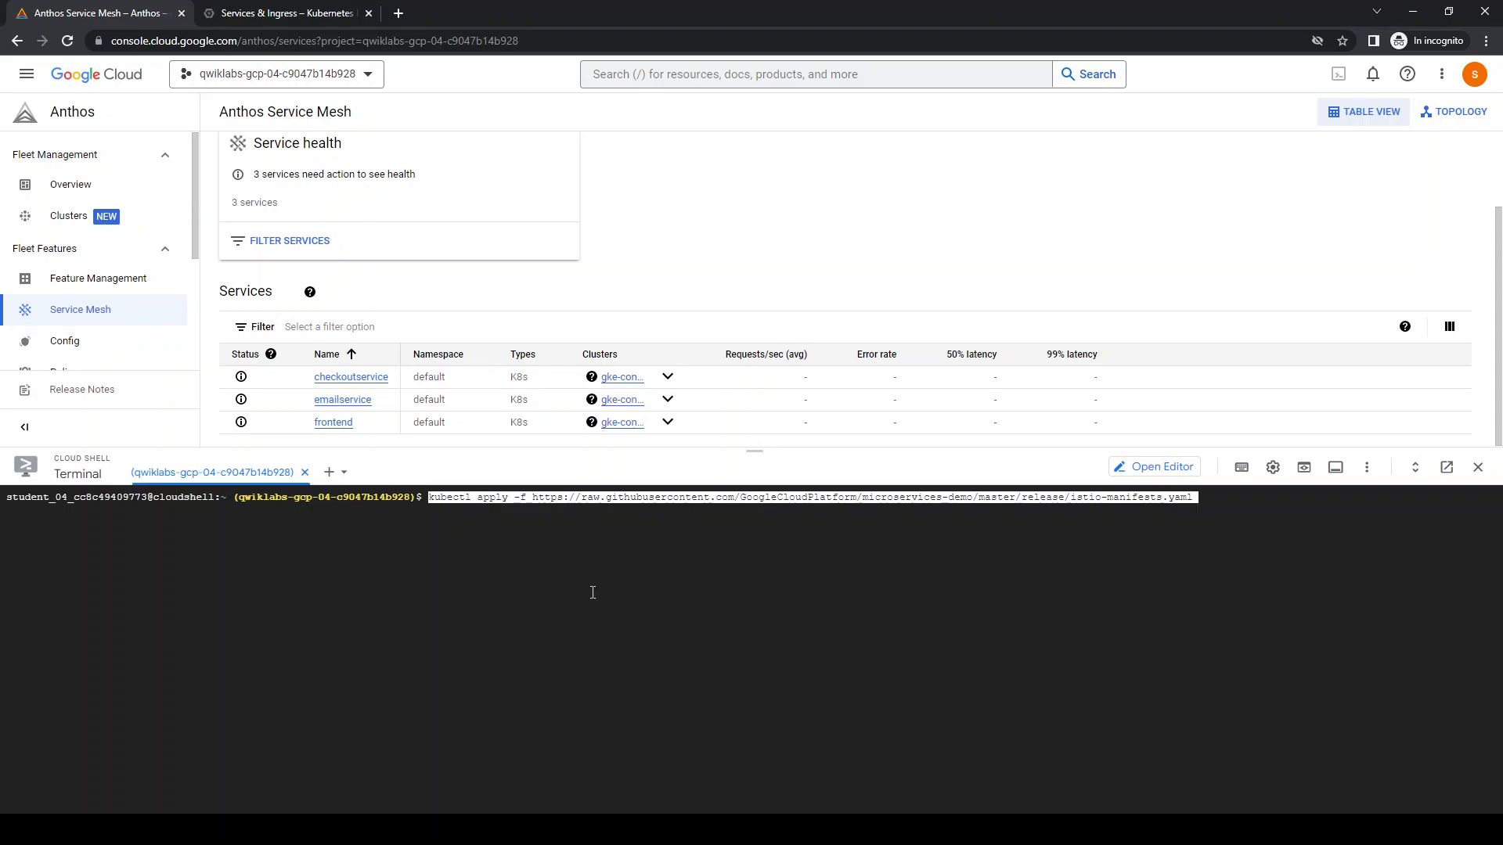
key("Return")
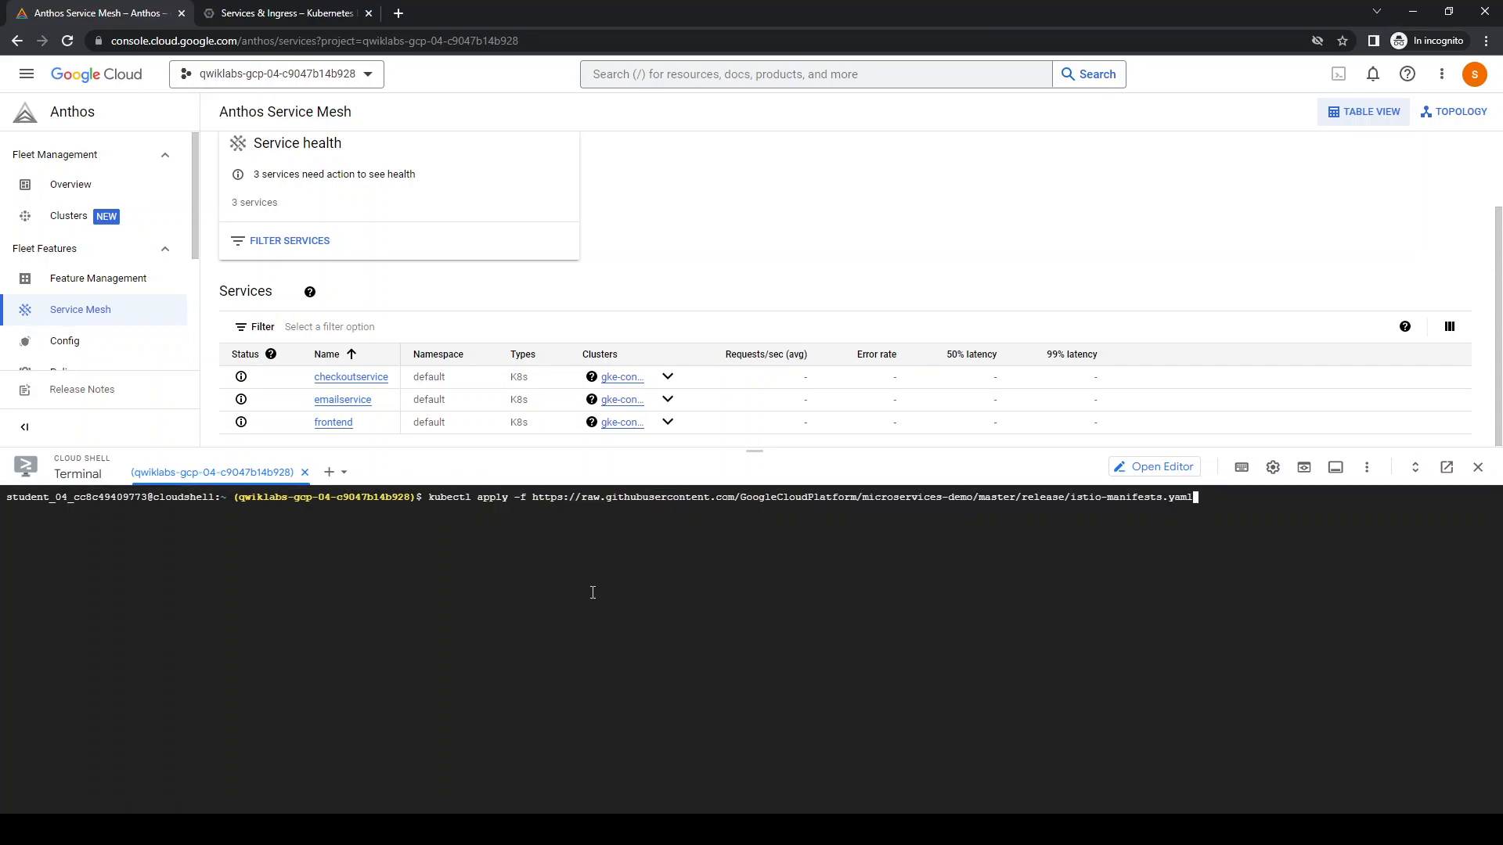
key("Return")
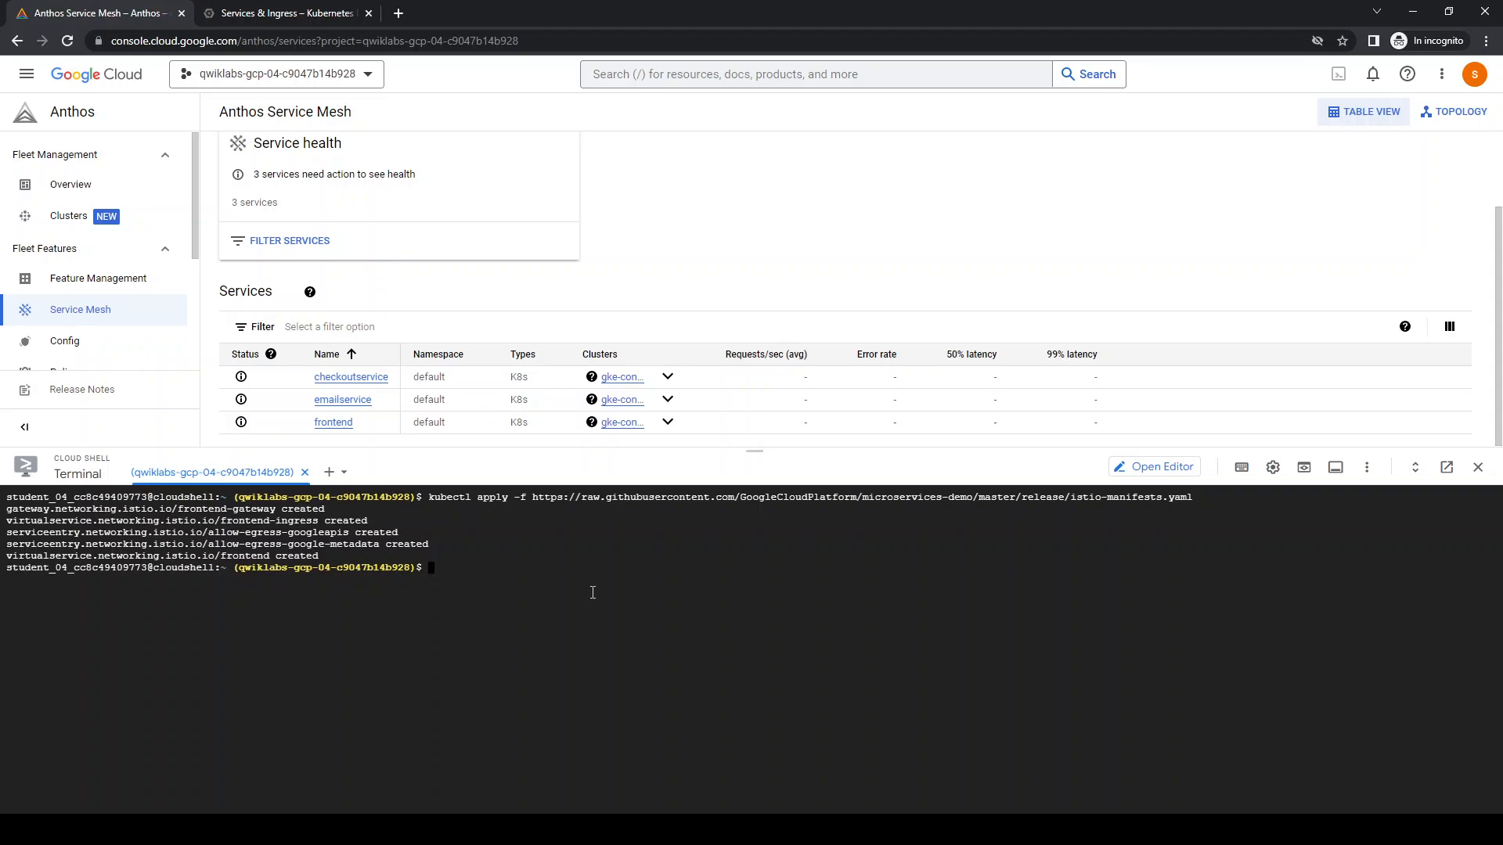
Refresh the Kubernetes Engine services list, check the ingresses, and open the istio-ingressgateway endpoint in a new tab
left_click(265, 16)
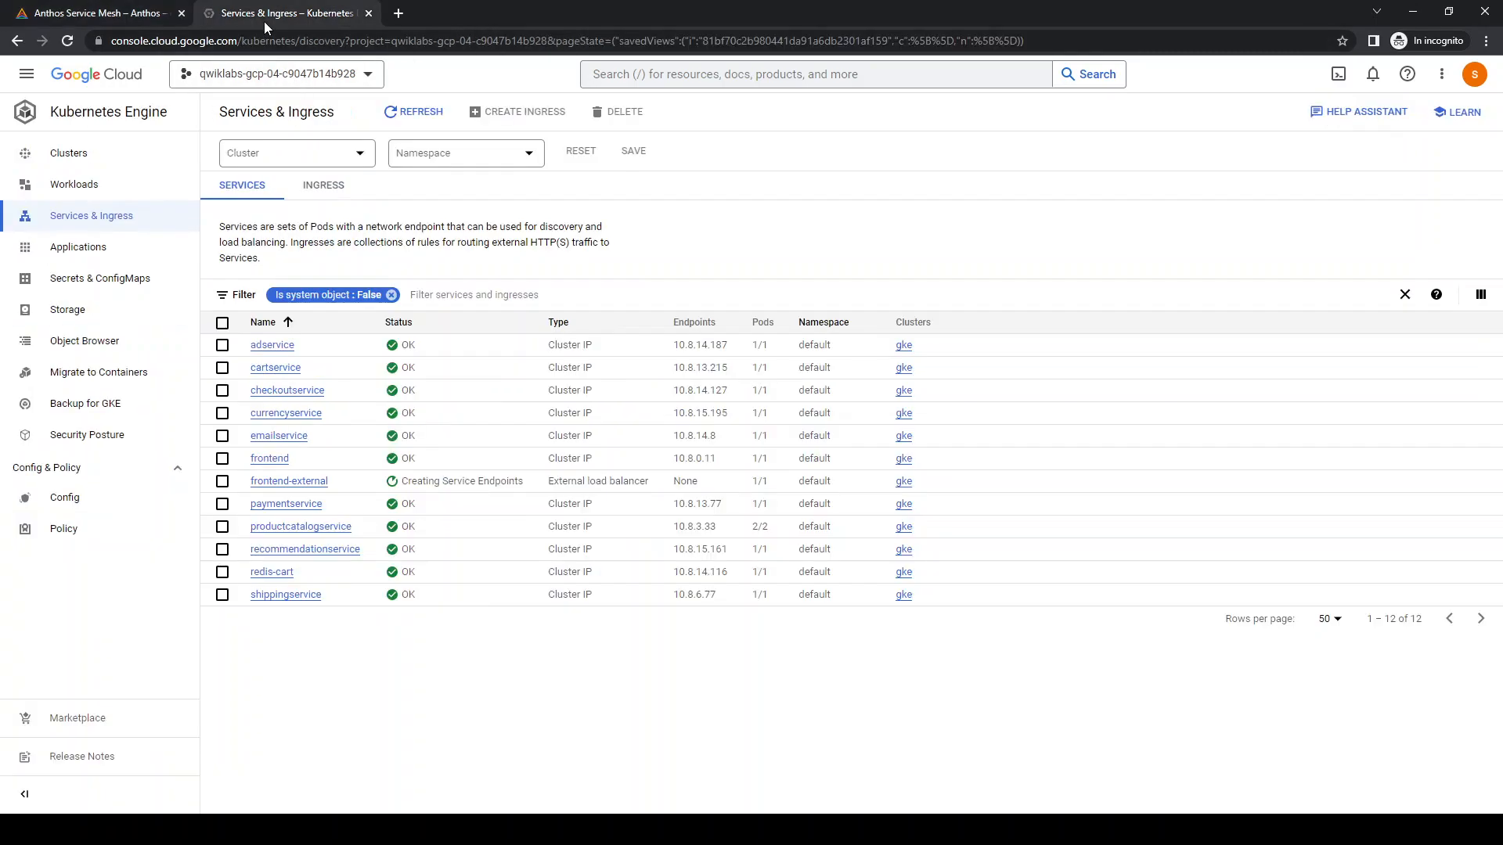
left_click(414, 112)
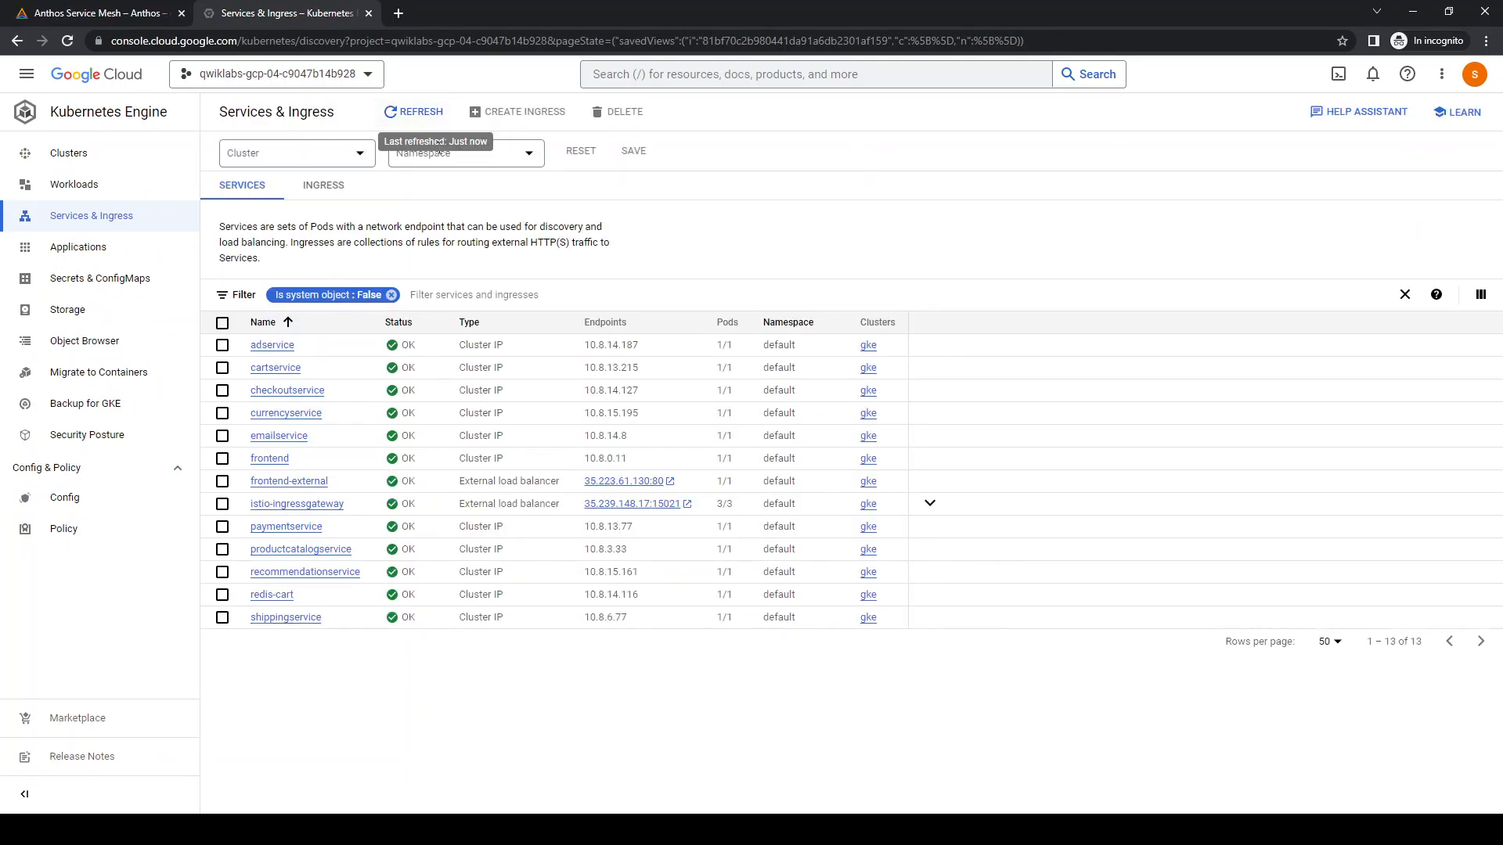
left_click(330, 188)
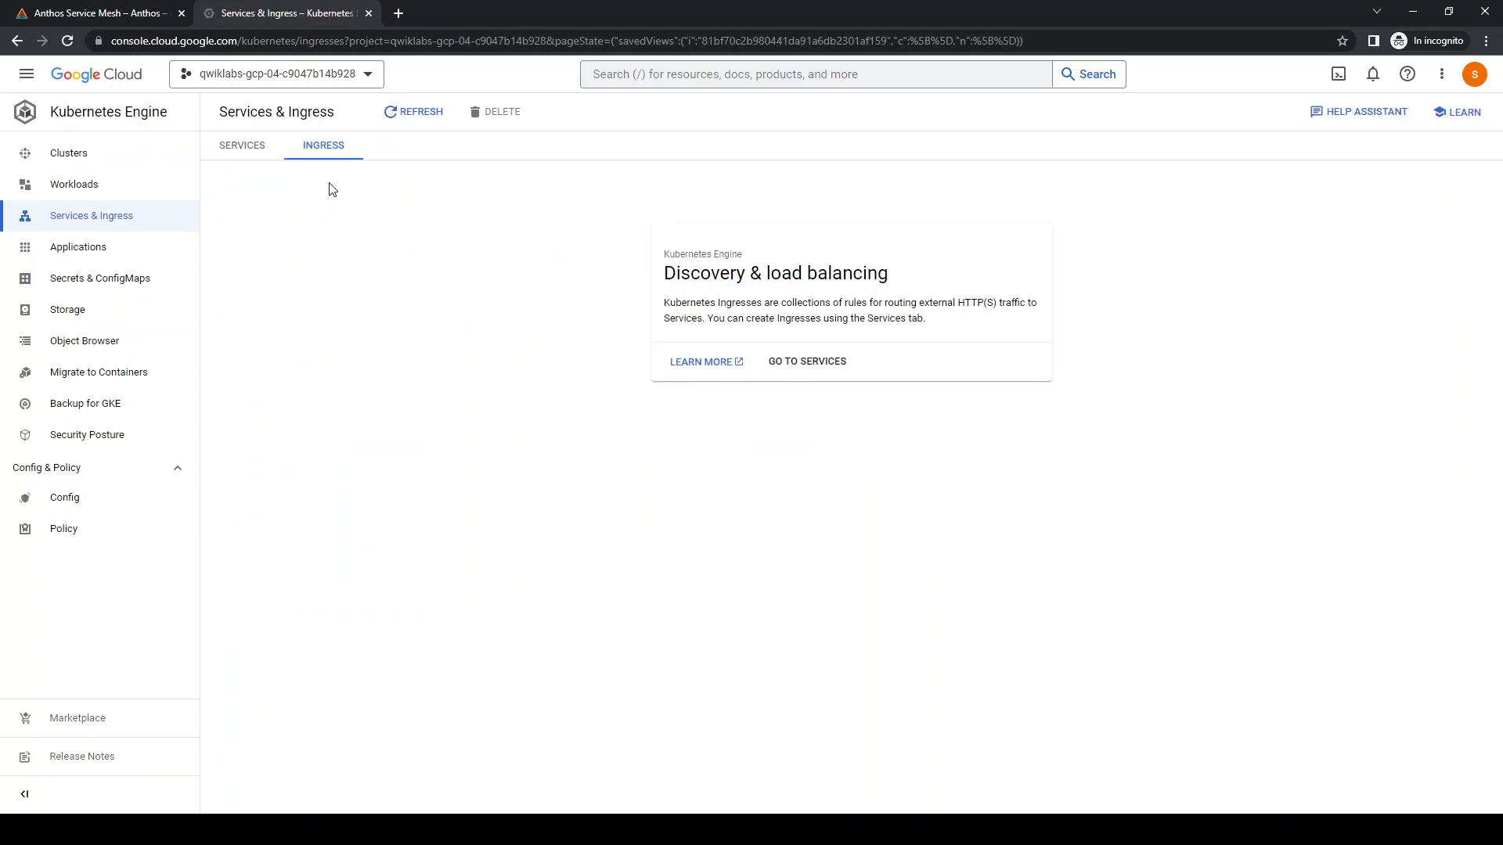
left_click(249, 149)
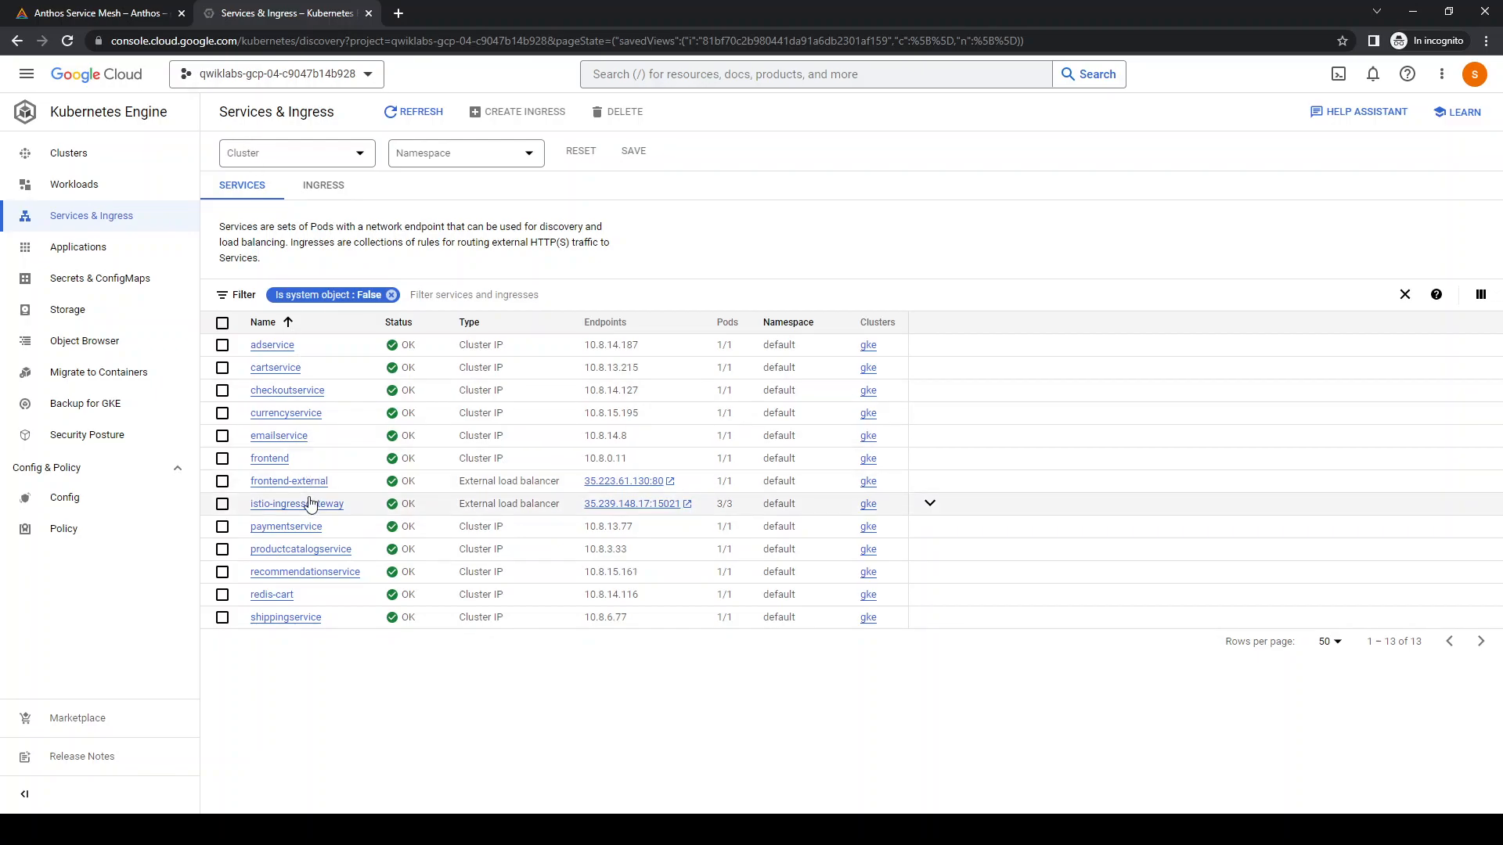
left_click(687, 505)
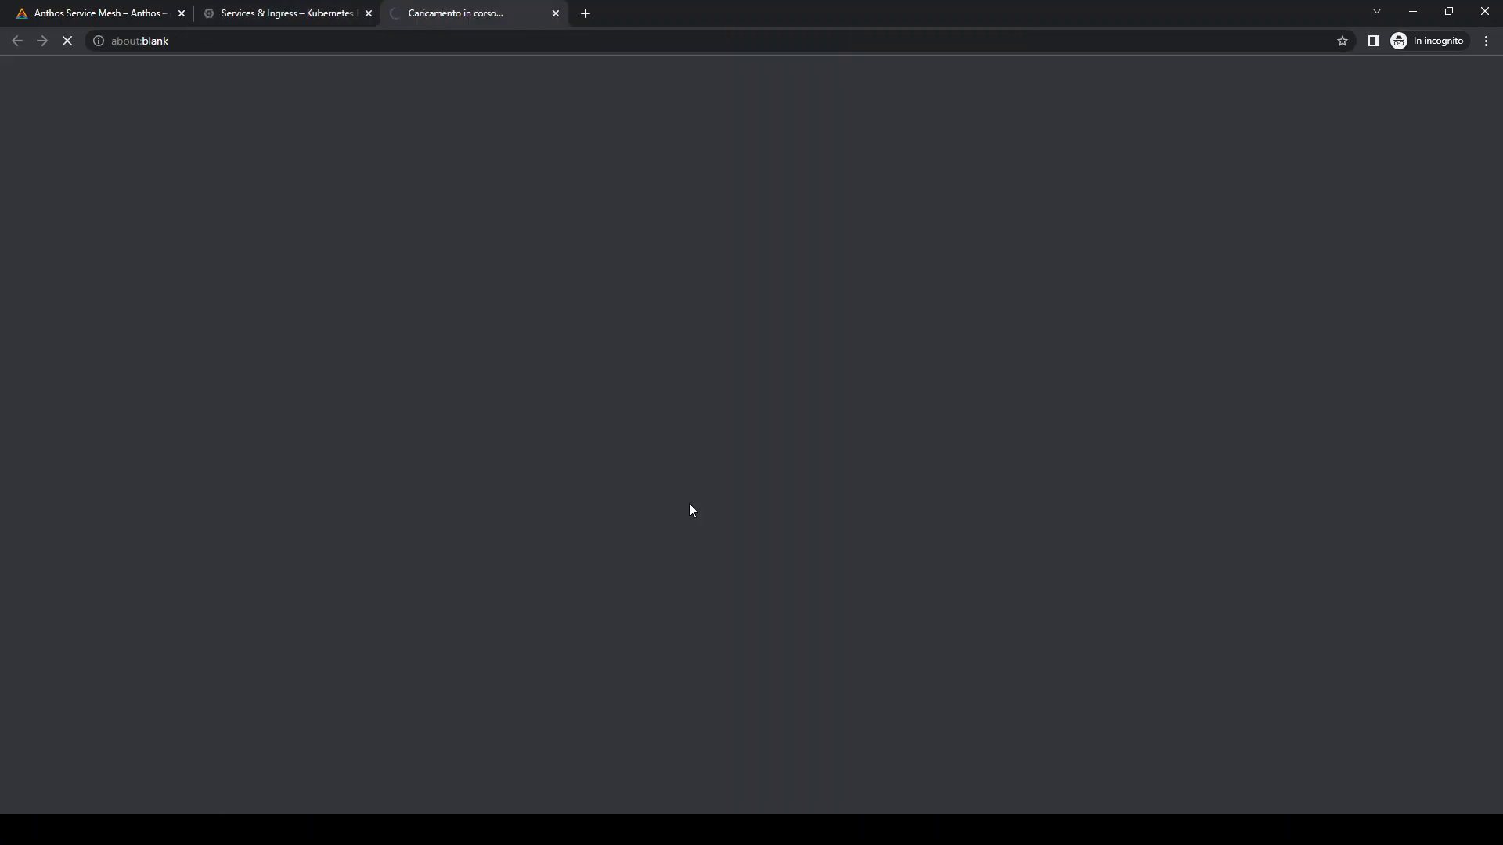
Return to the Anthos Service Mesh tab and list the pods with kubectl get pods
left_click(117, 13)
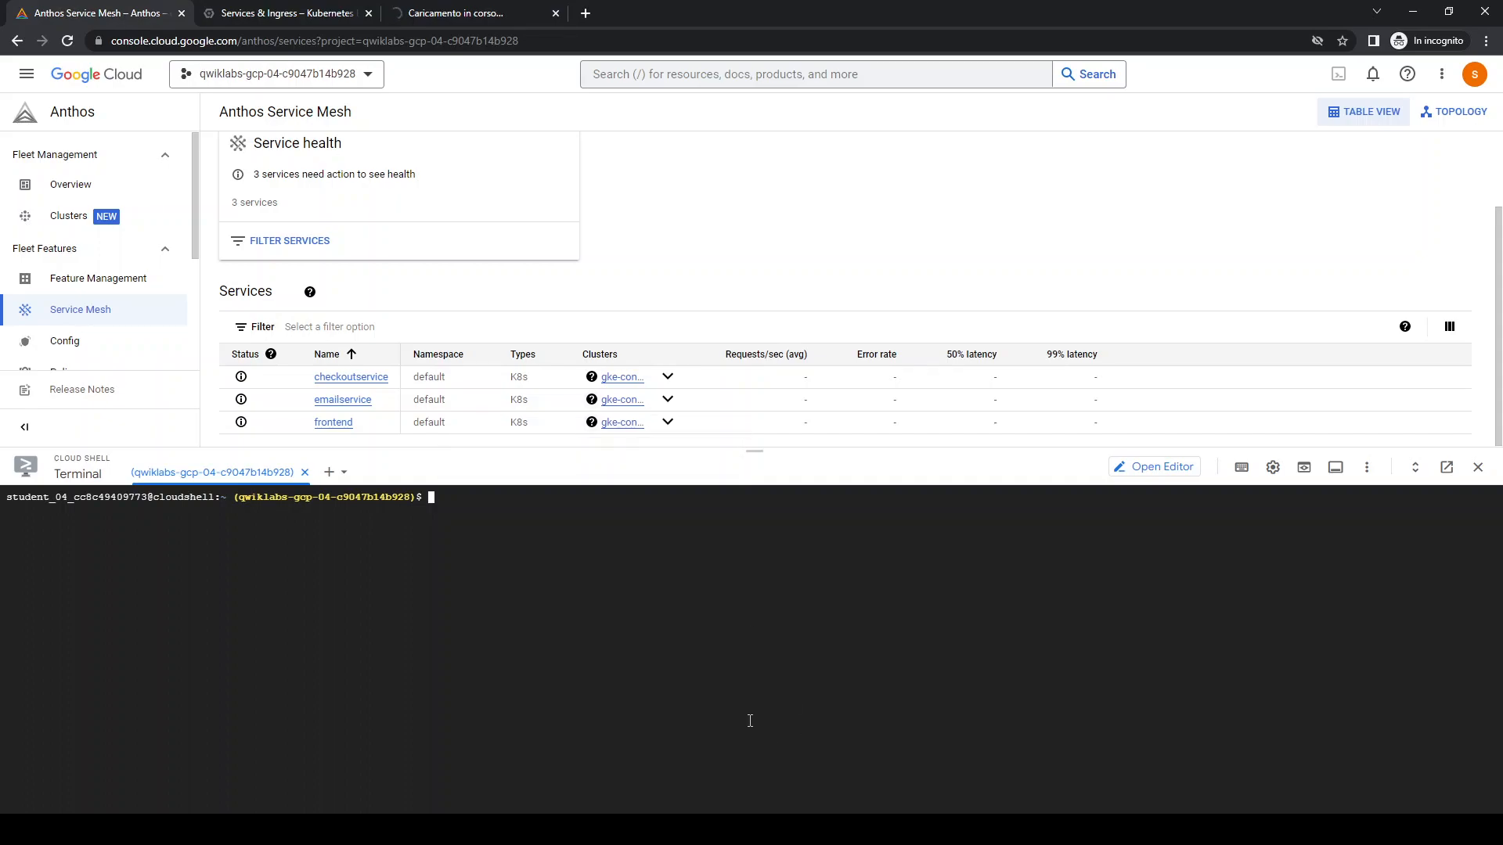
type("etltl get pods")
key("Return")
List the services with kubectl get svc, and clear the terminal output
key("Up")
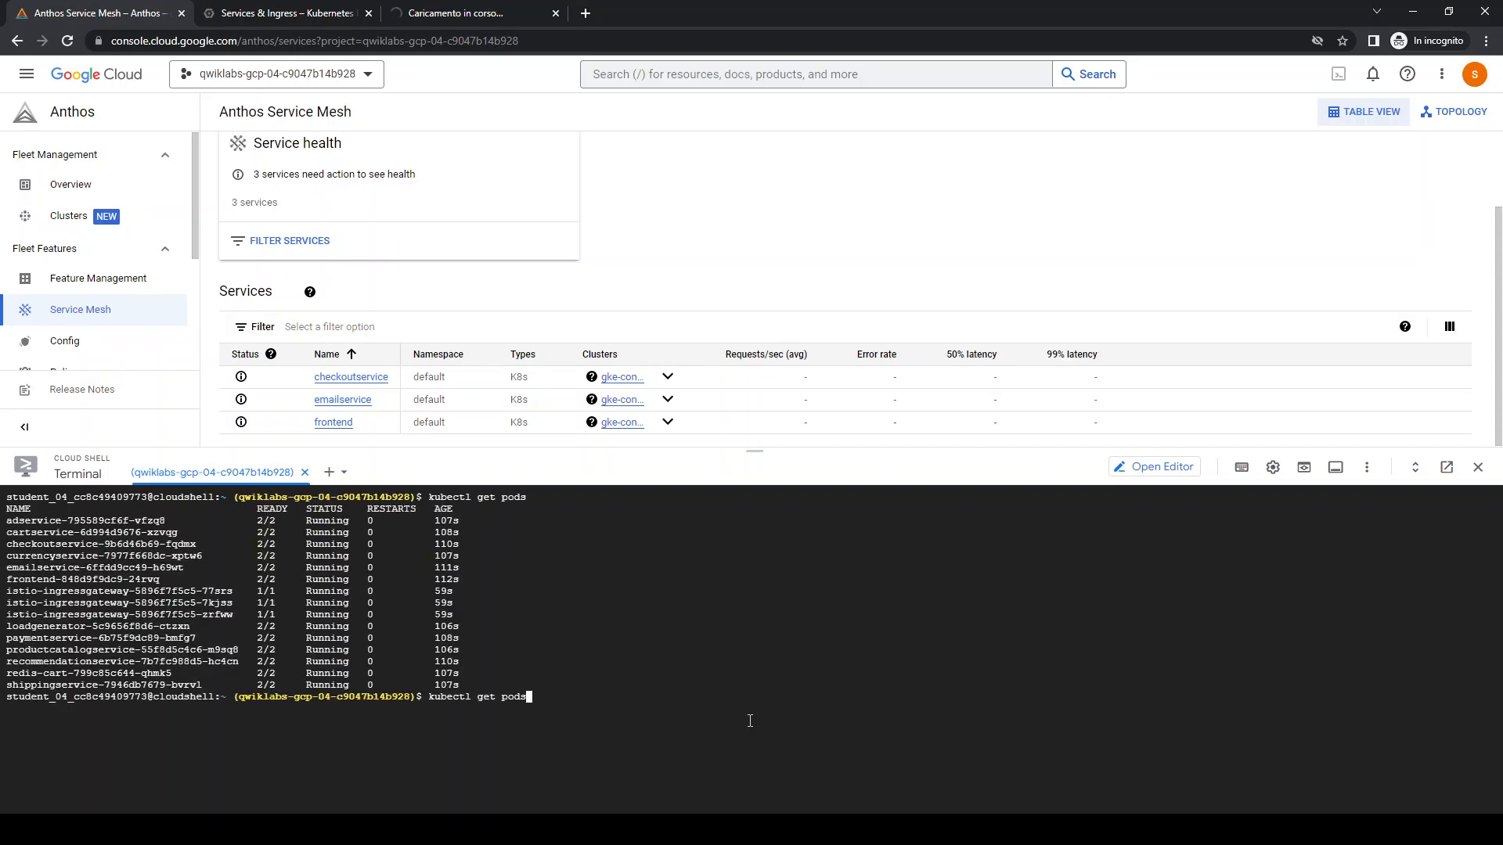
key("BackSpace")
key("BackSpace")
key("BackSpace")
type("svc")
key("Return")
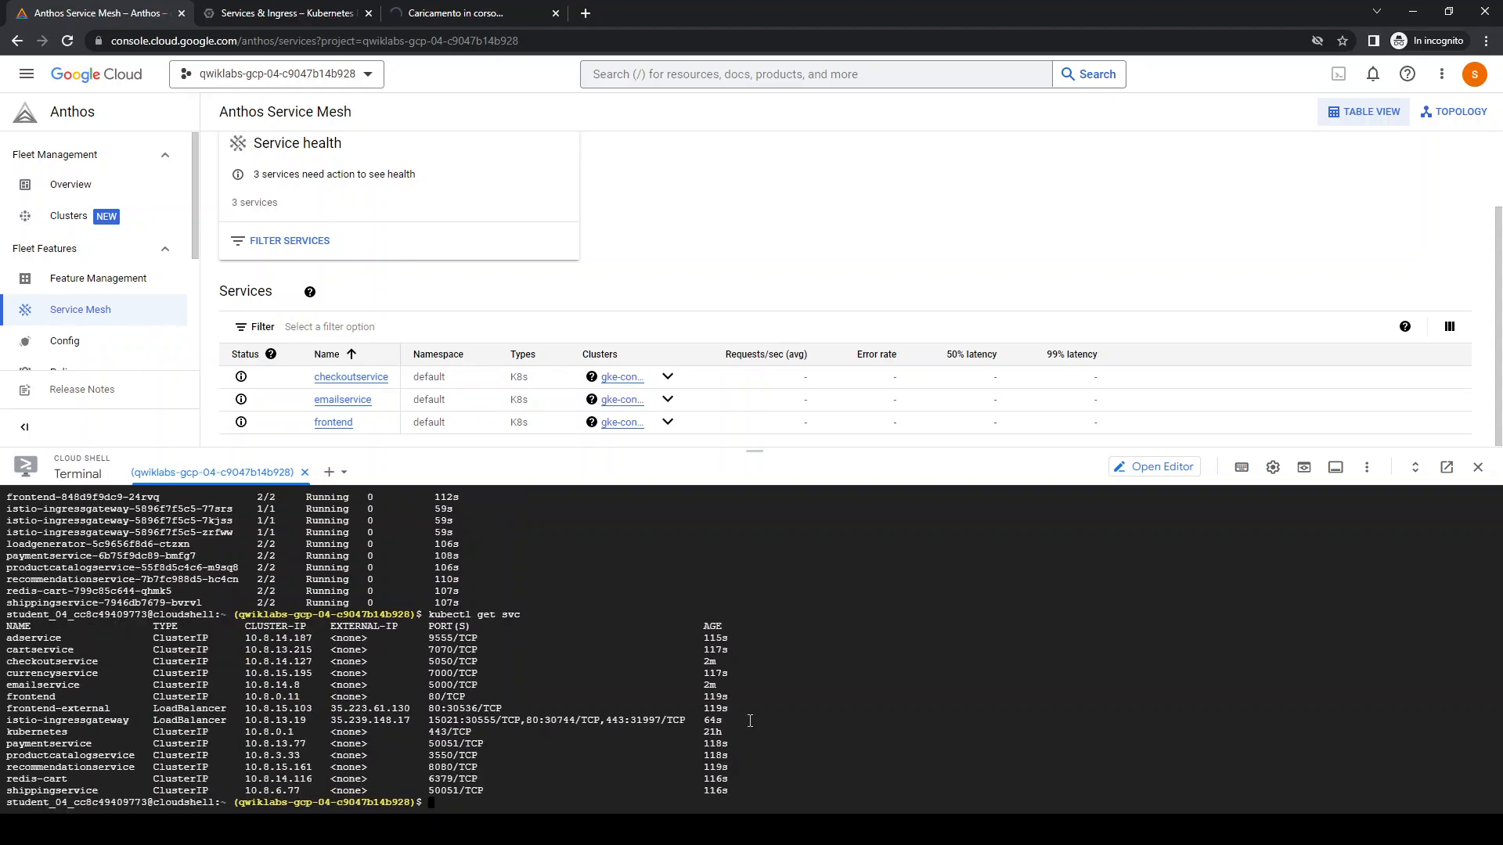
key("ctrl+l")
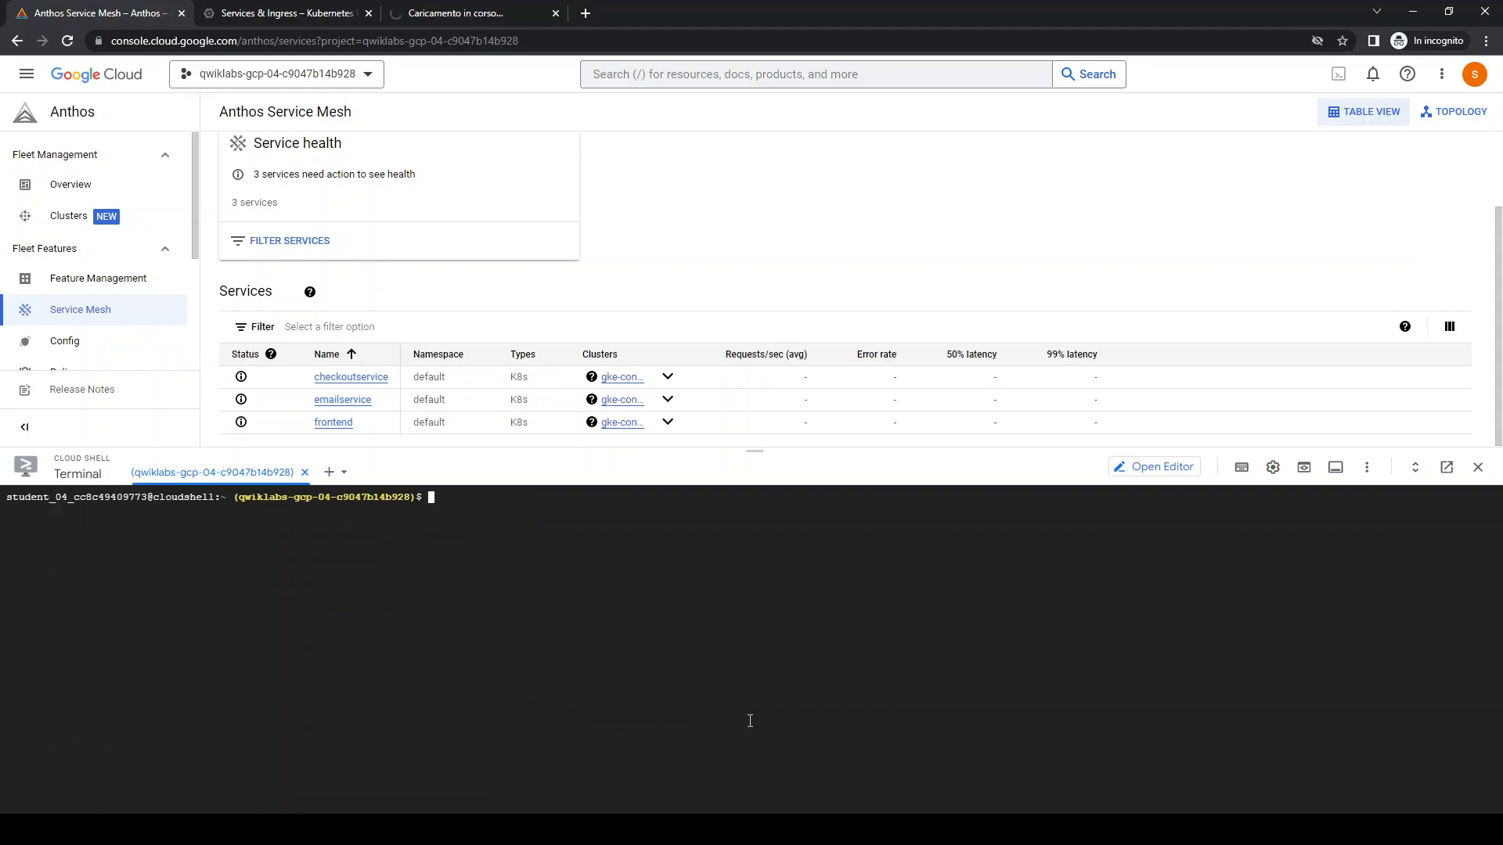
List the Istio virtual services with kubectl get vs
key("Up")
key("BackSpace")
type("s")
key("Return")
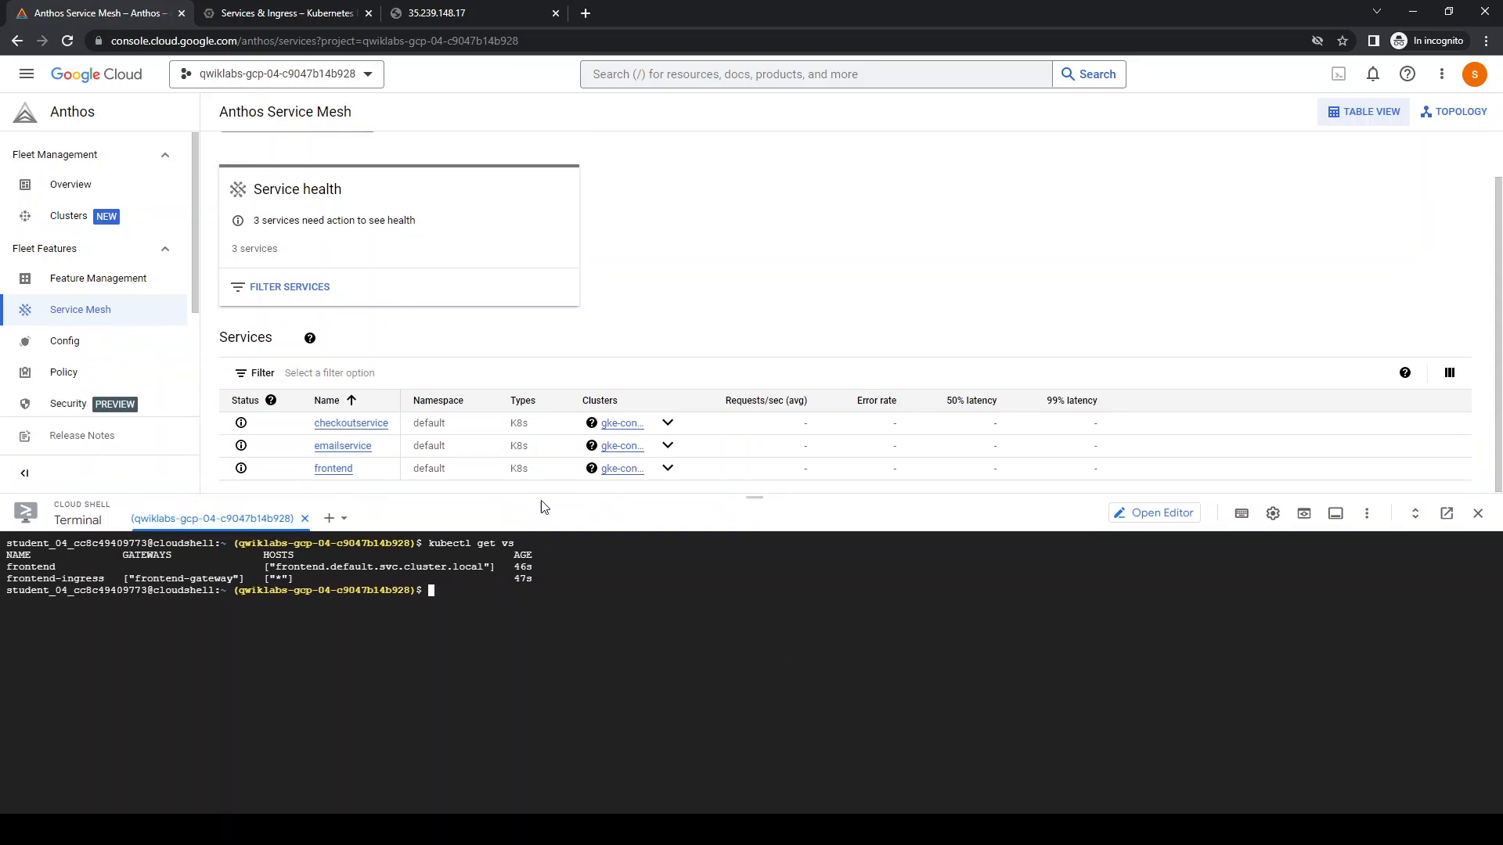
Check the page at 35.239.148.17, and open the frontend-external endpoint from the Kubernetes Engine services list
left_click(478, 12)
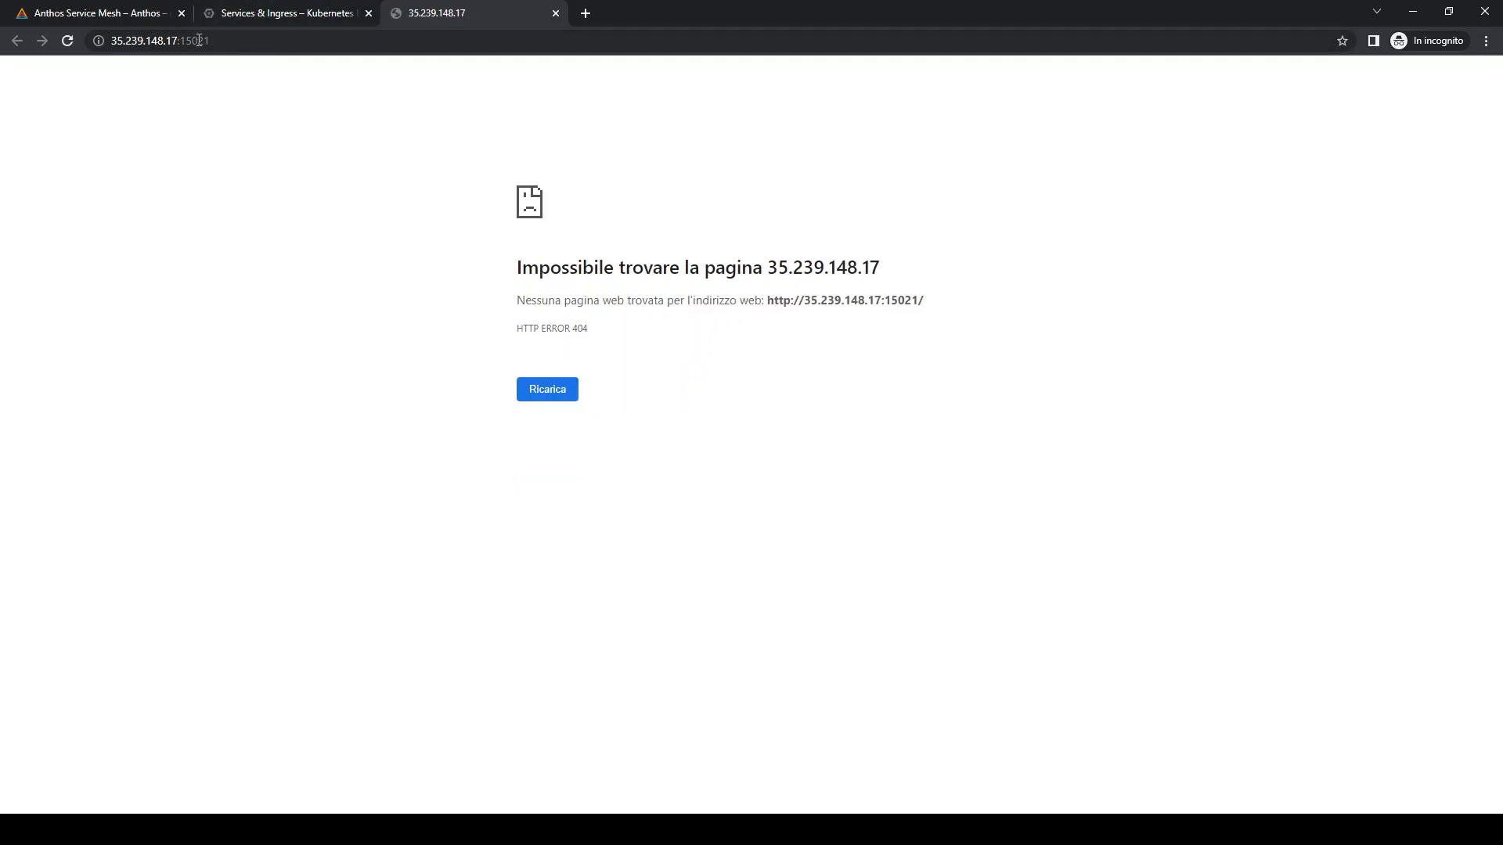
left_click(255, 18)
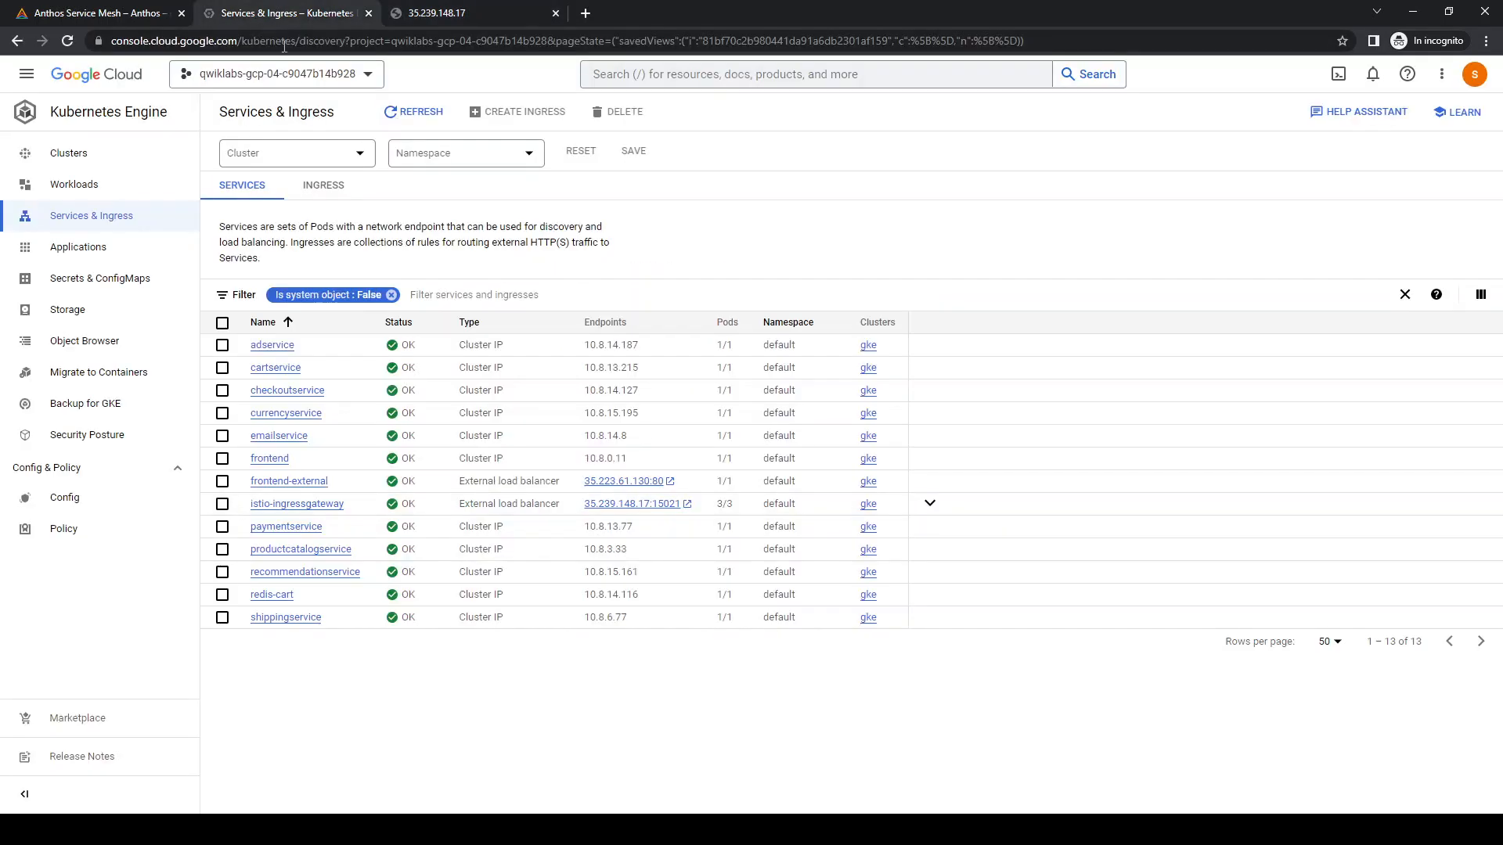
left_click(666, 485)
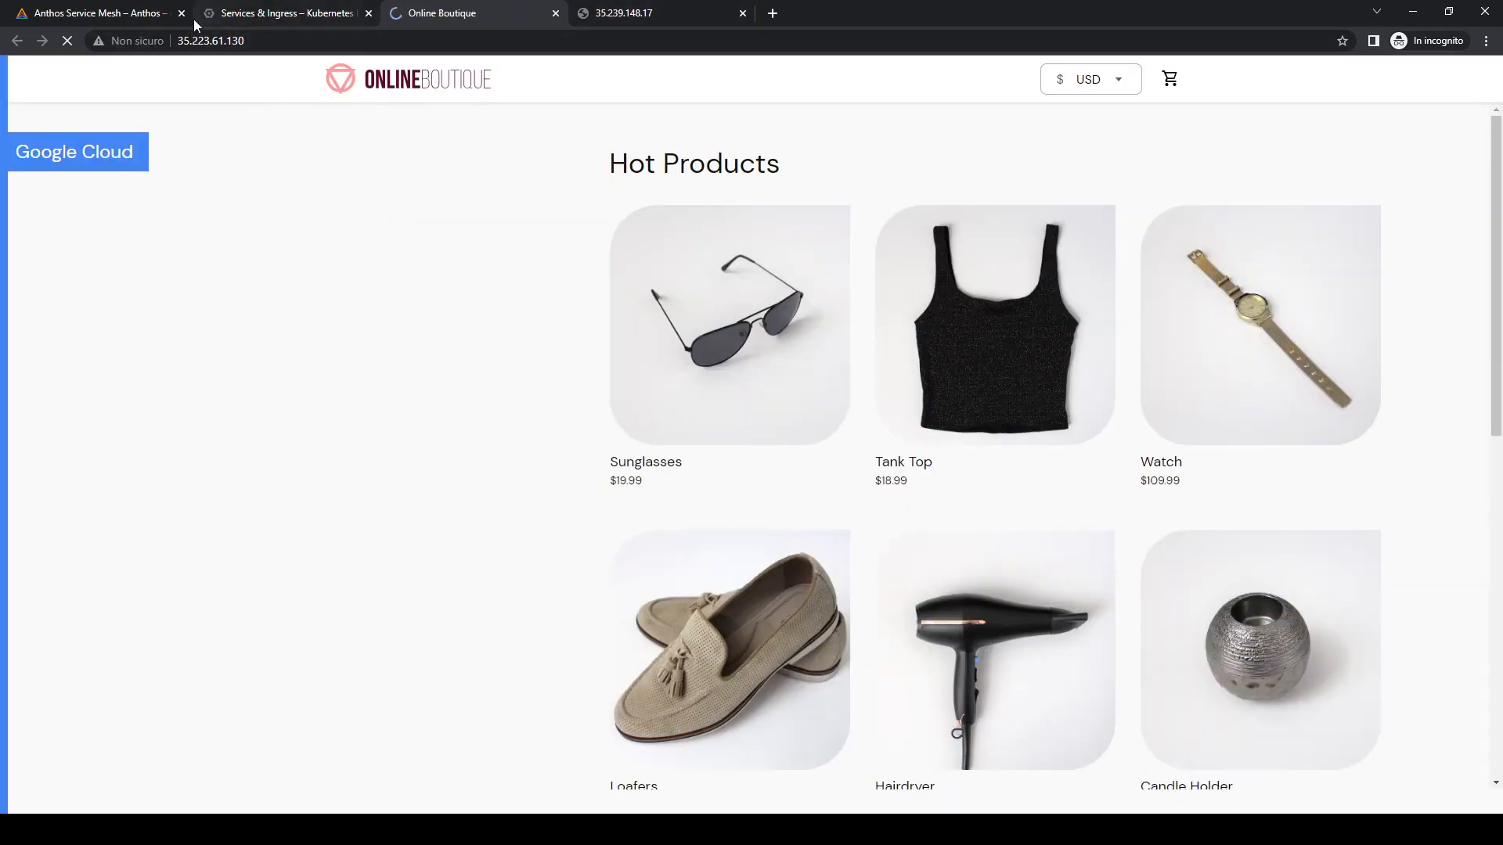
Return to the Anthos Service Mesh page, shrink the terminal, and show only services in the default namespace
left_click(118, 14)
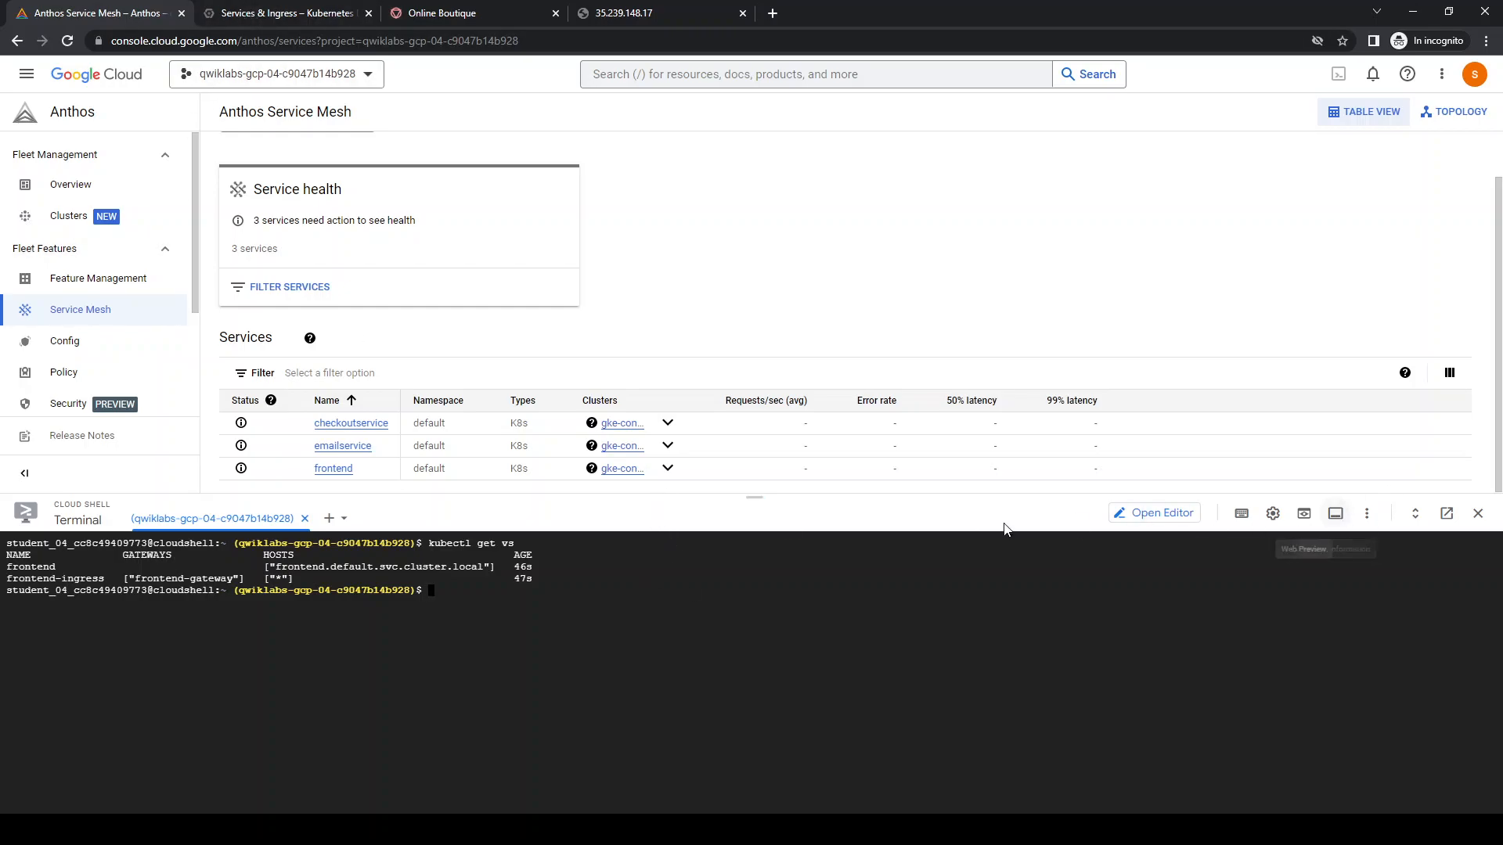
left_click_drag(956, 495, 960, 671)
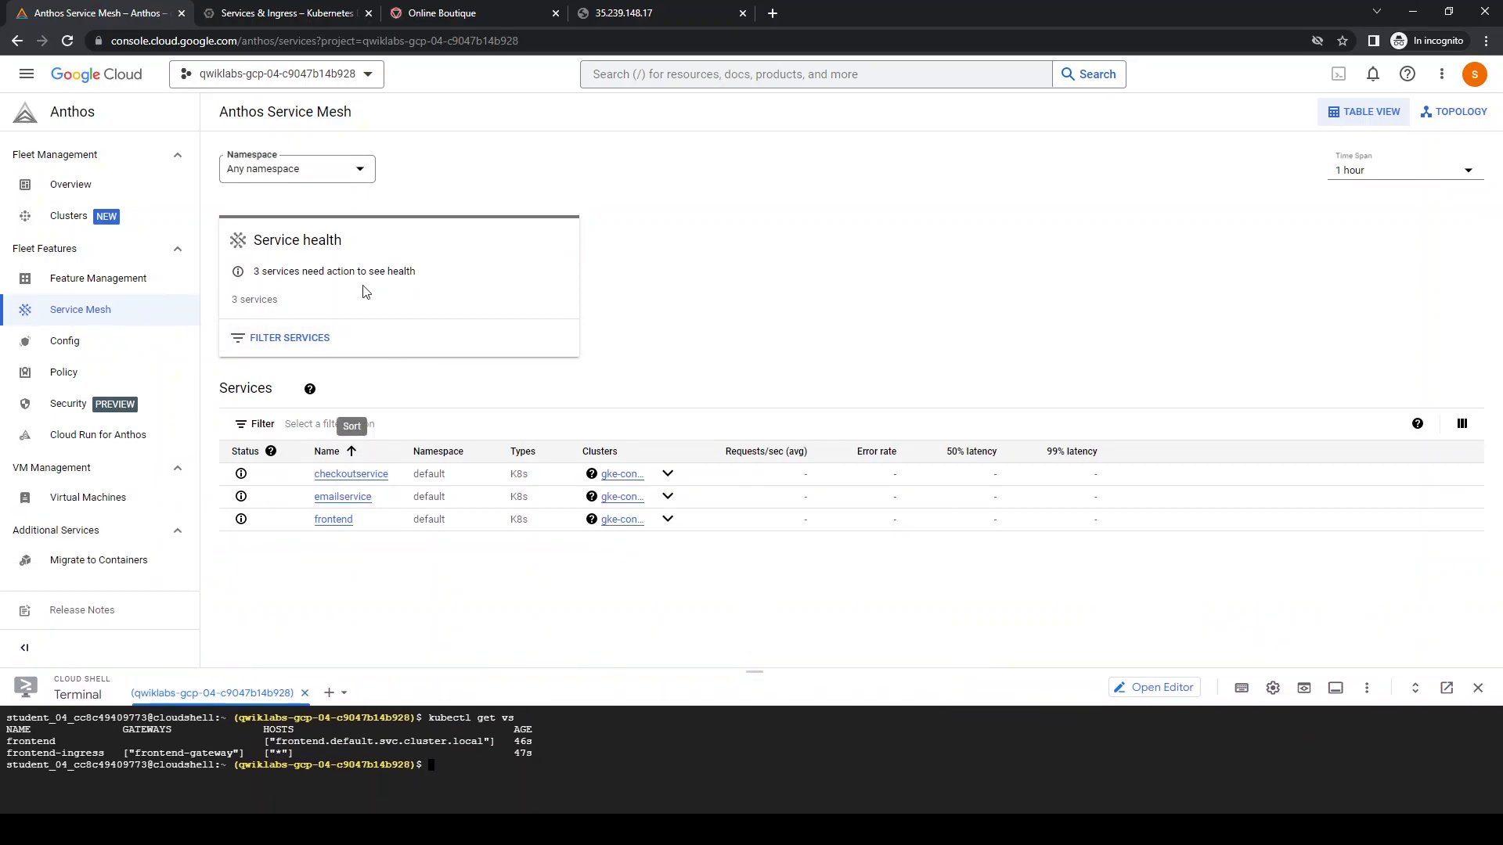
left_click(275, 180)
left_click(275, 180)
left_click(275, 181)
left_click(272, 205)
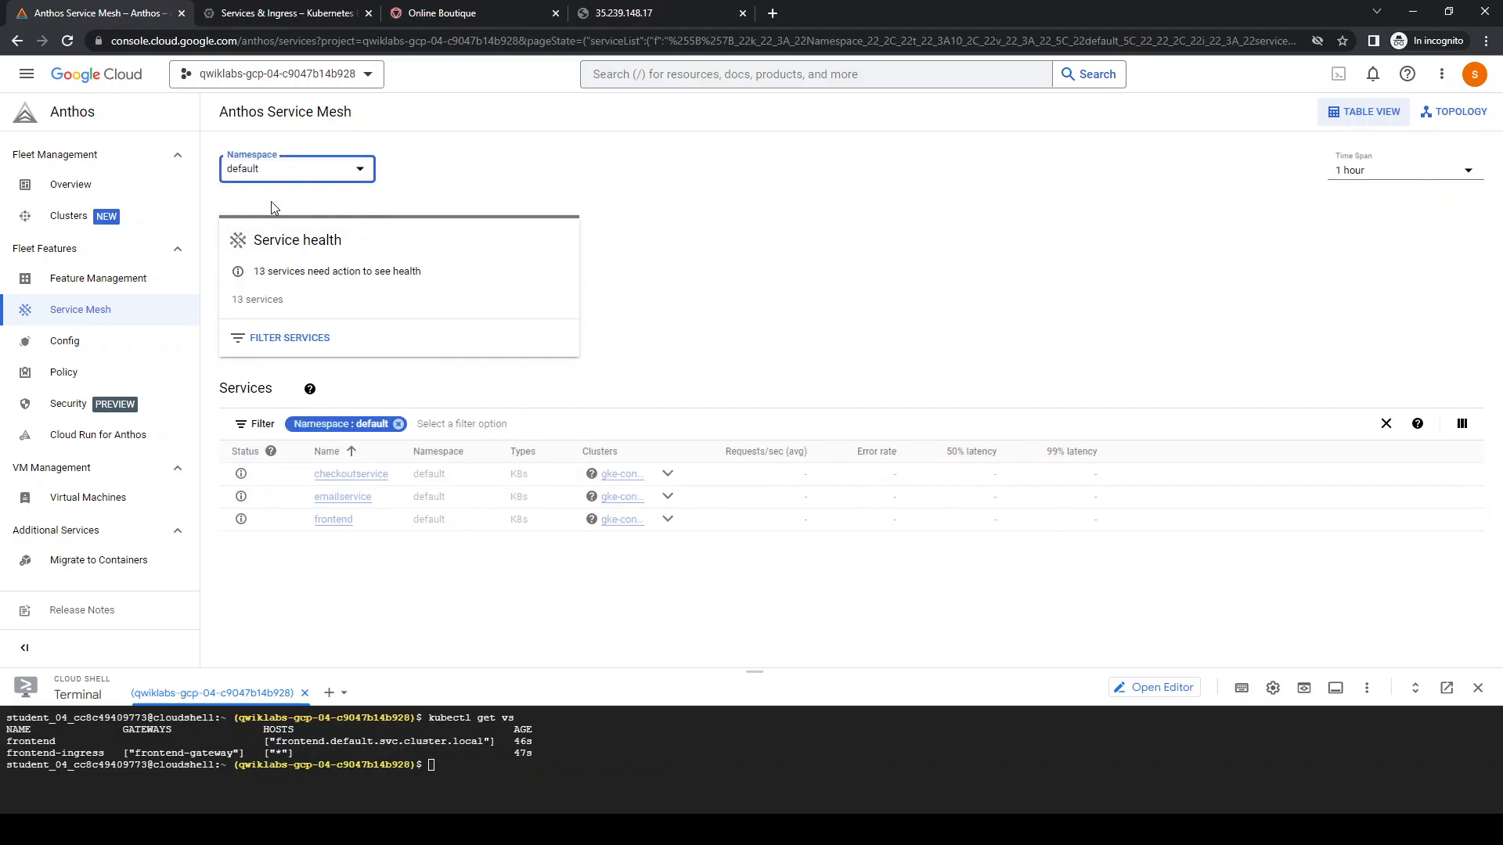
scroll(760, 433, "down", 2)
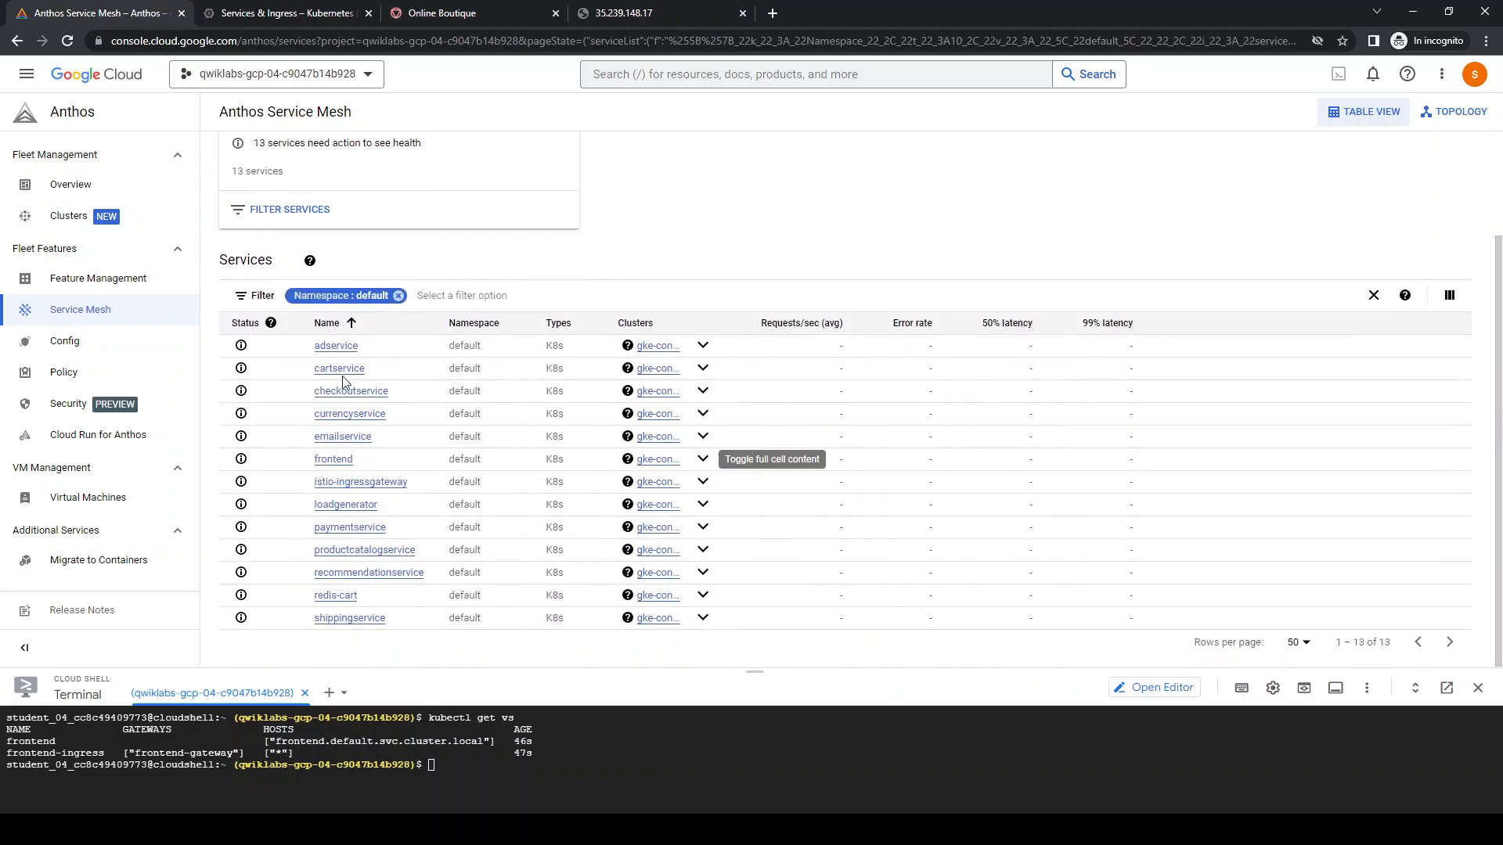
Open adservice, examine its traffic view with the terminal minimized, and return to the mesh service list
left_click(327, 347)
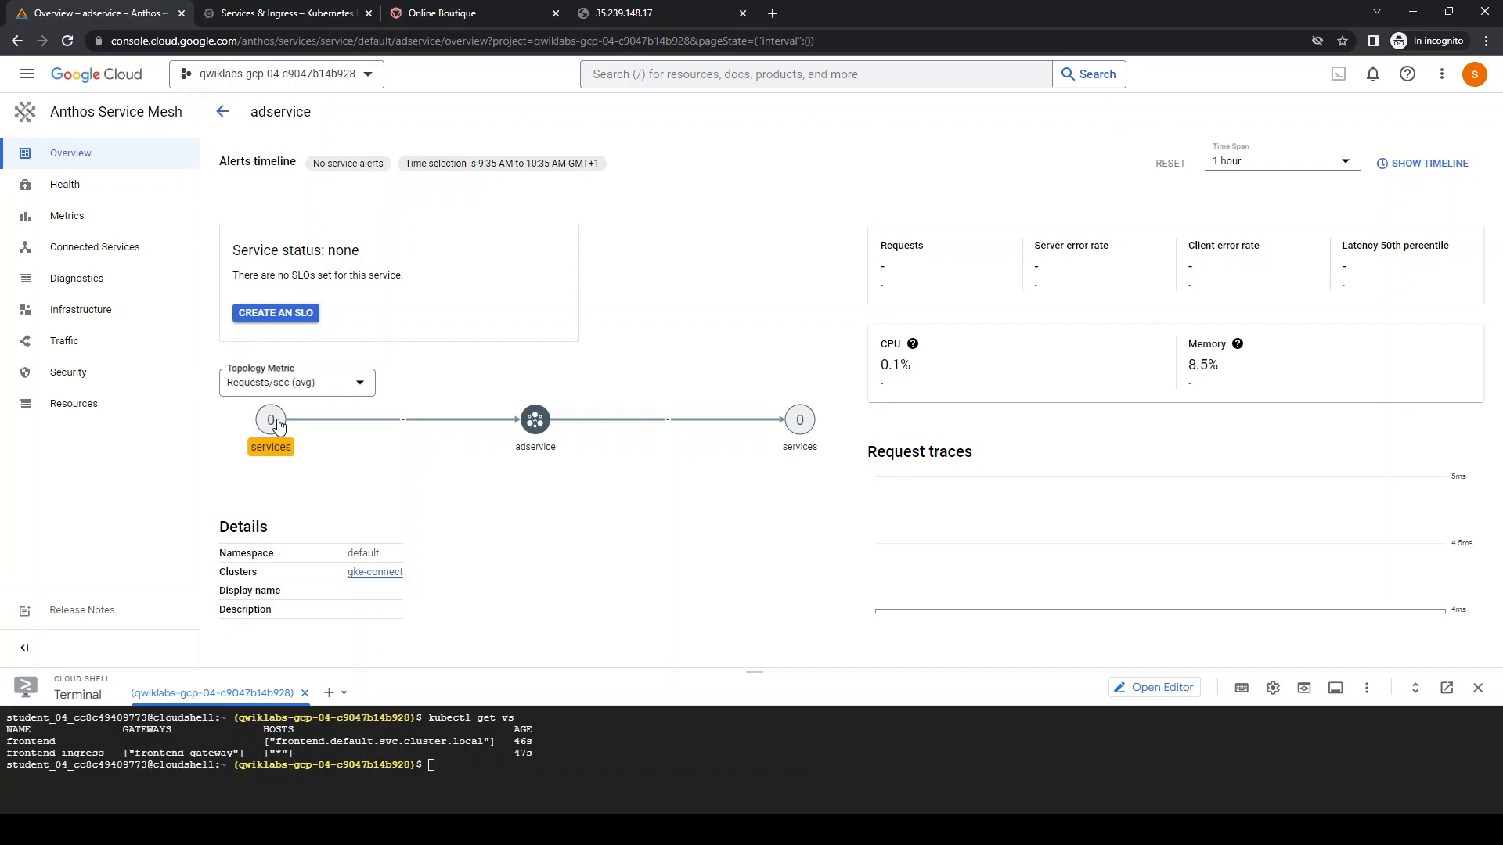
left_click(77, 339)
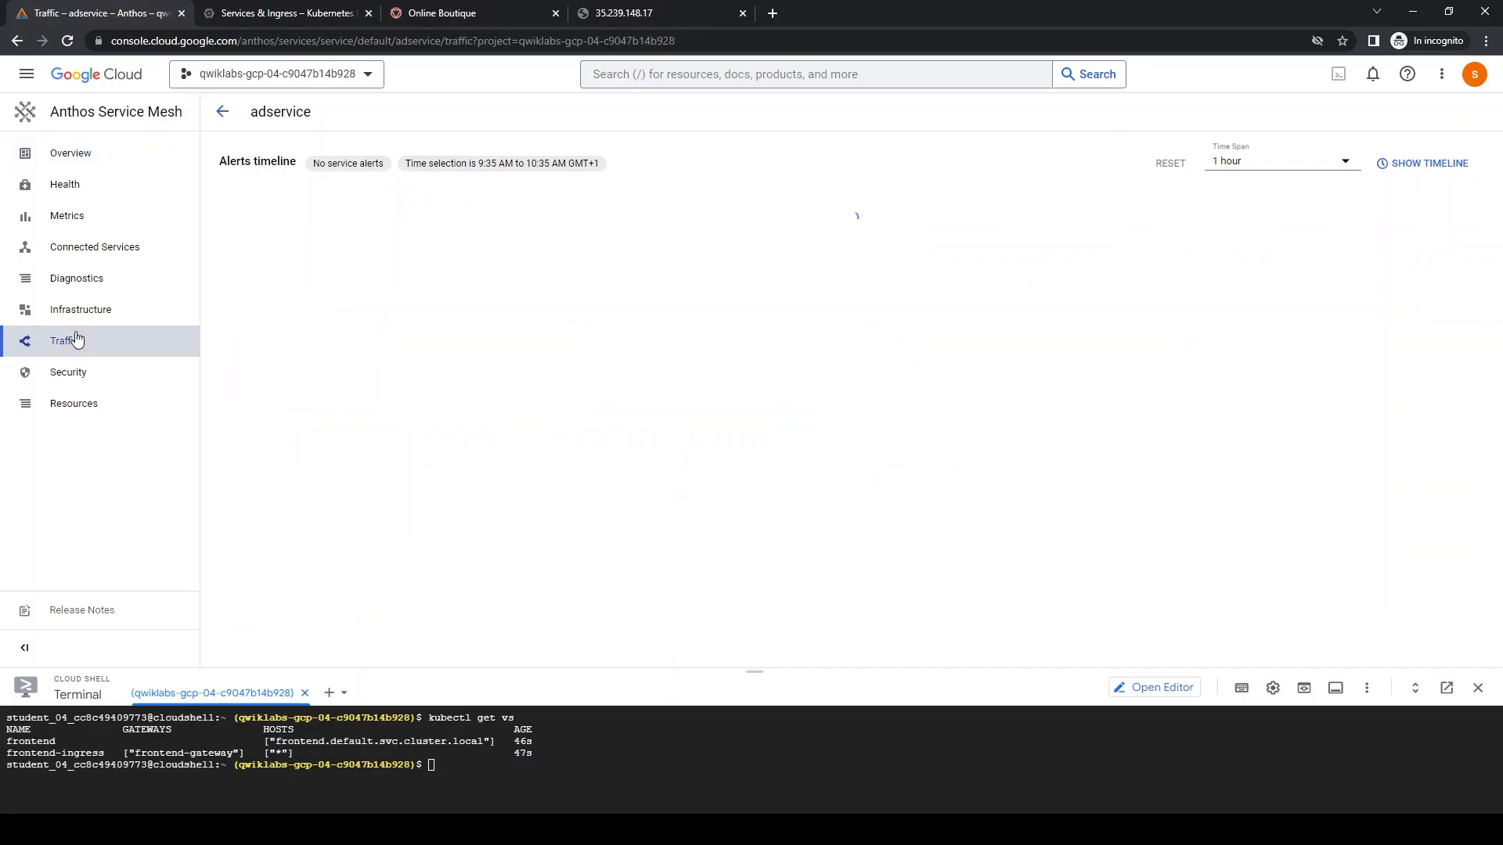
left_click_drag(942, 670, 946, 730)
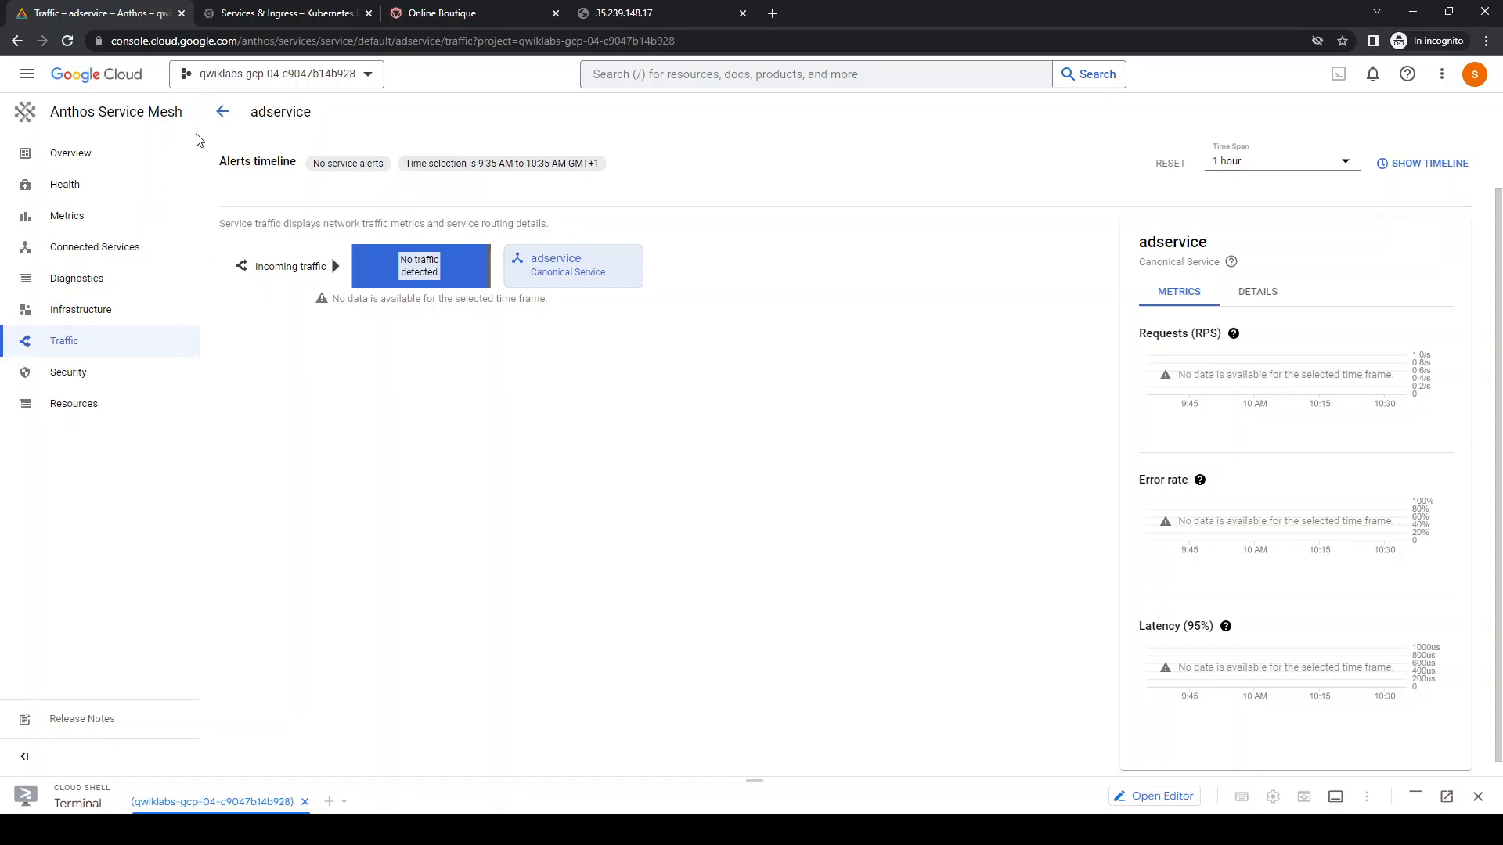
left_click(222, 115)
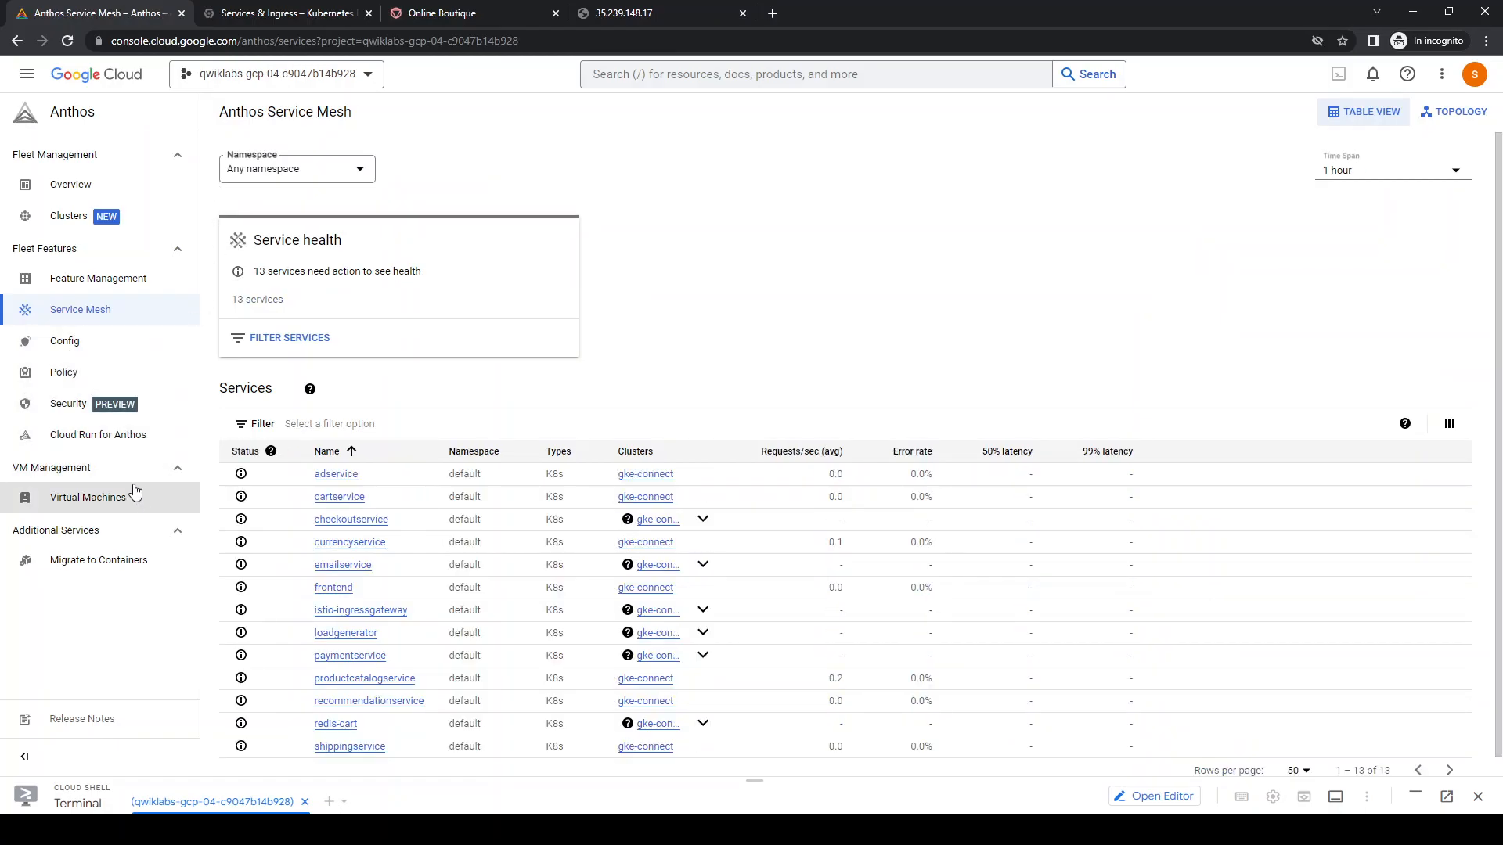
Review the Anthos features list and the resource utilization on the fleet overview
left_click(115, 292)
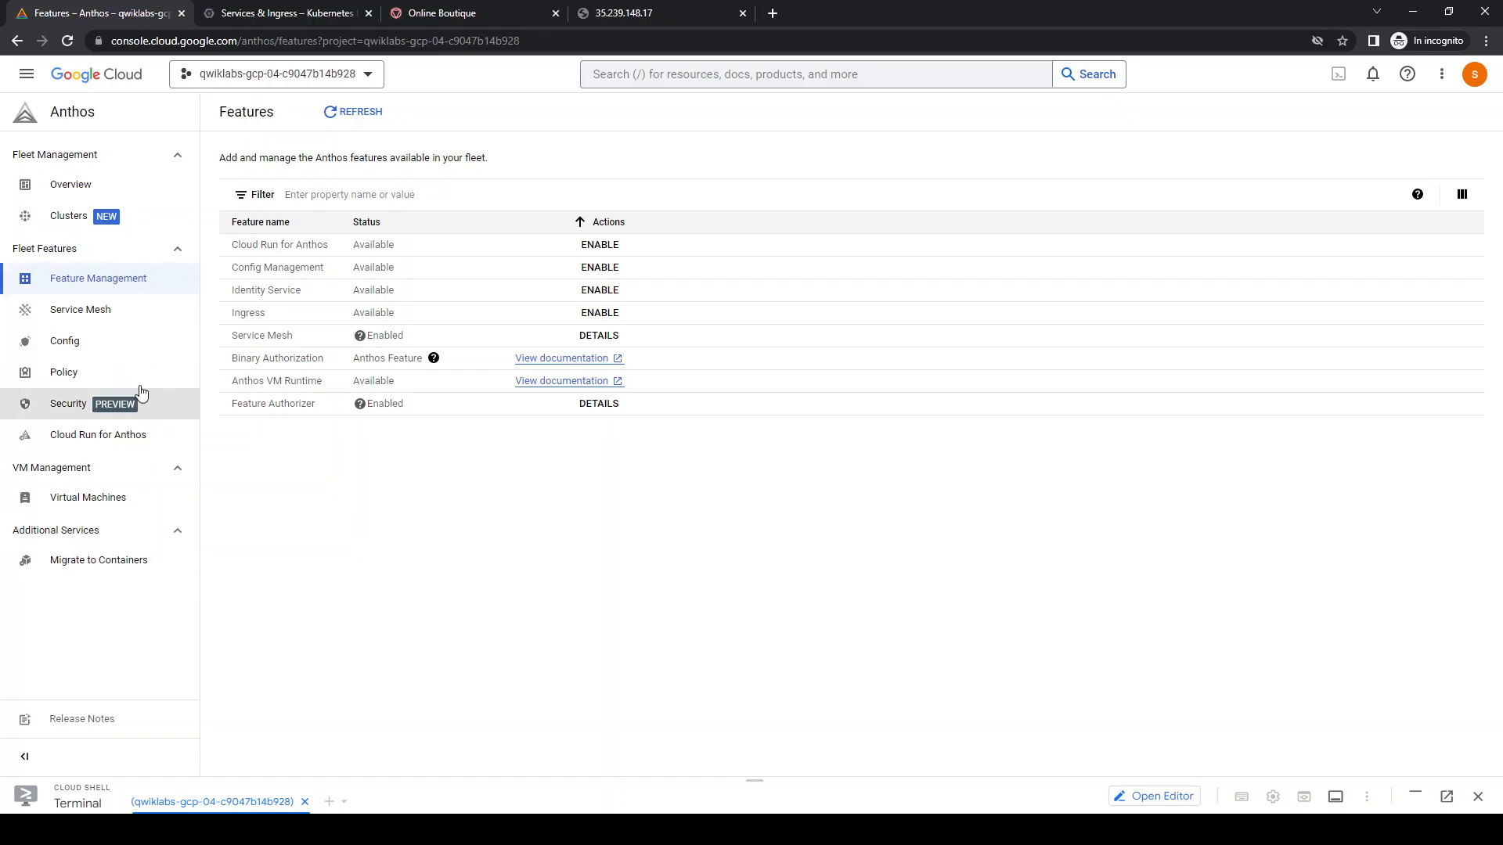
left_click(70, 187)
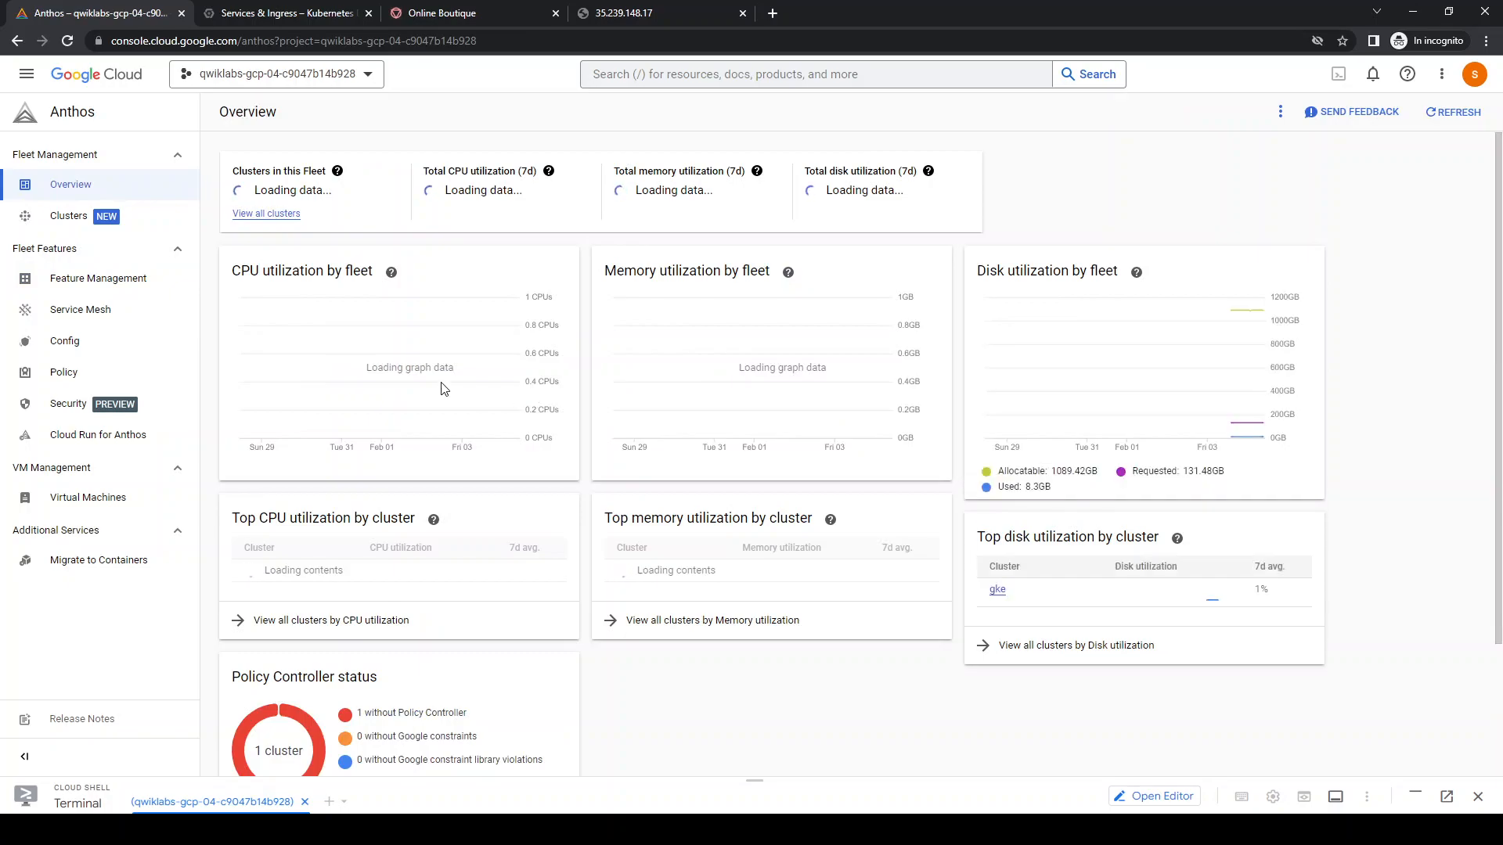
scroll(444, 389, "down", 3)
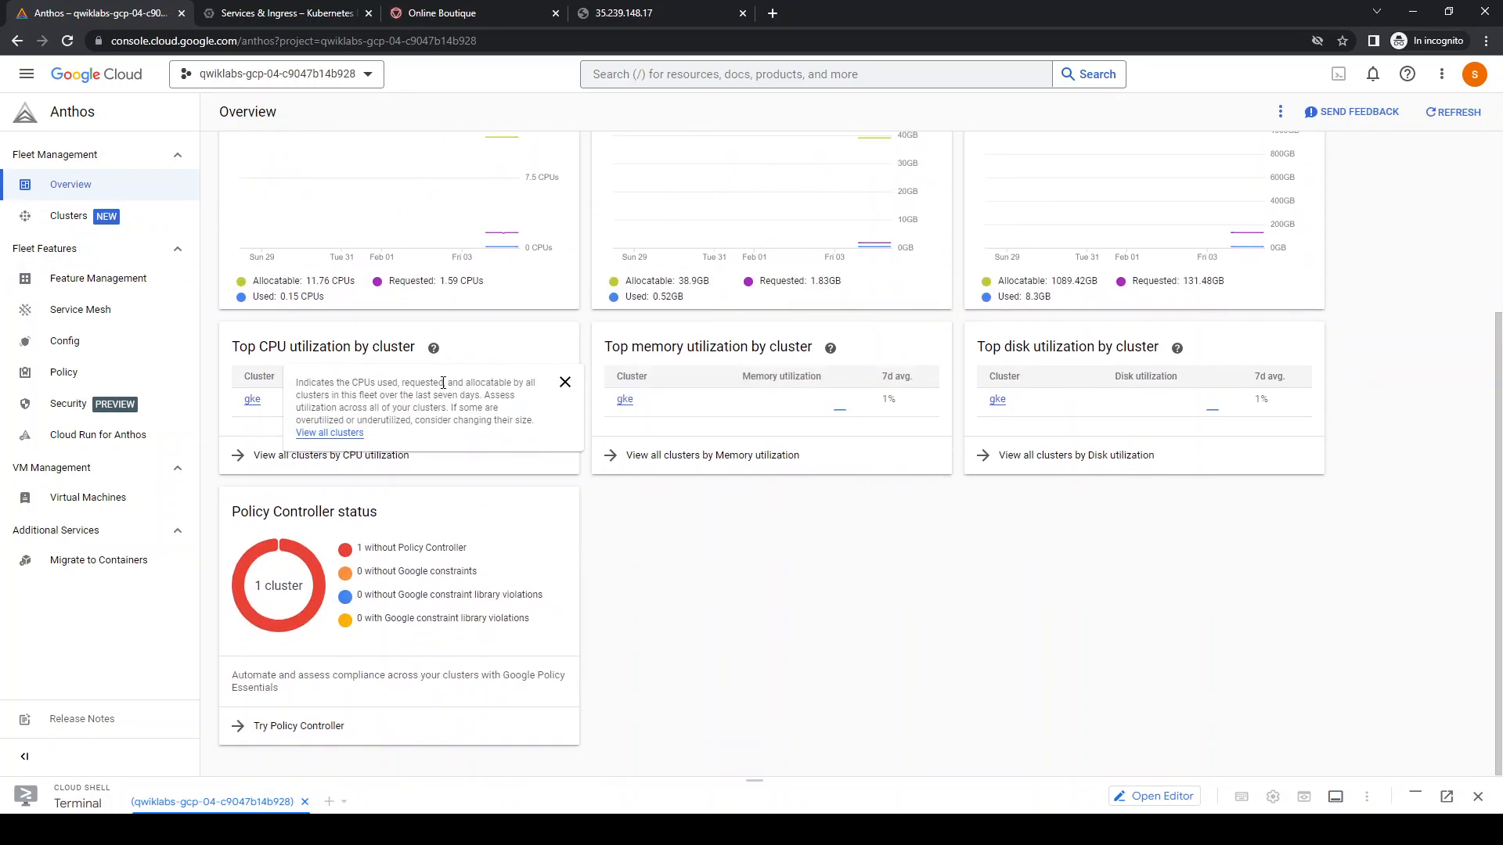
scroll(985, 474, "up", 4)
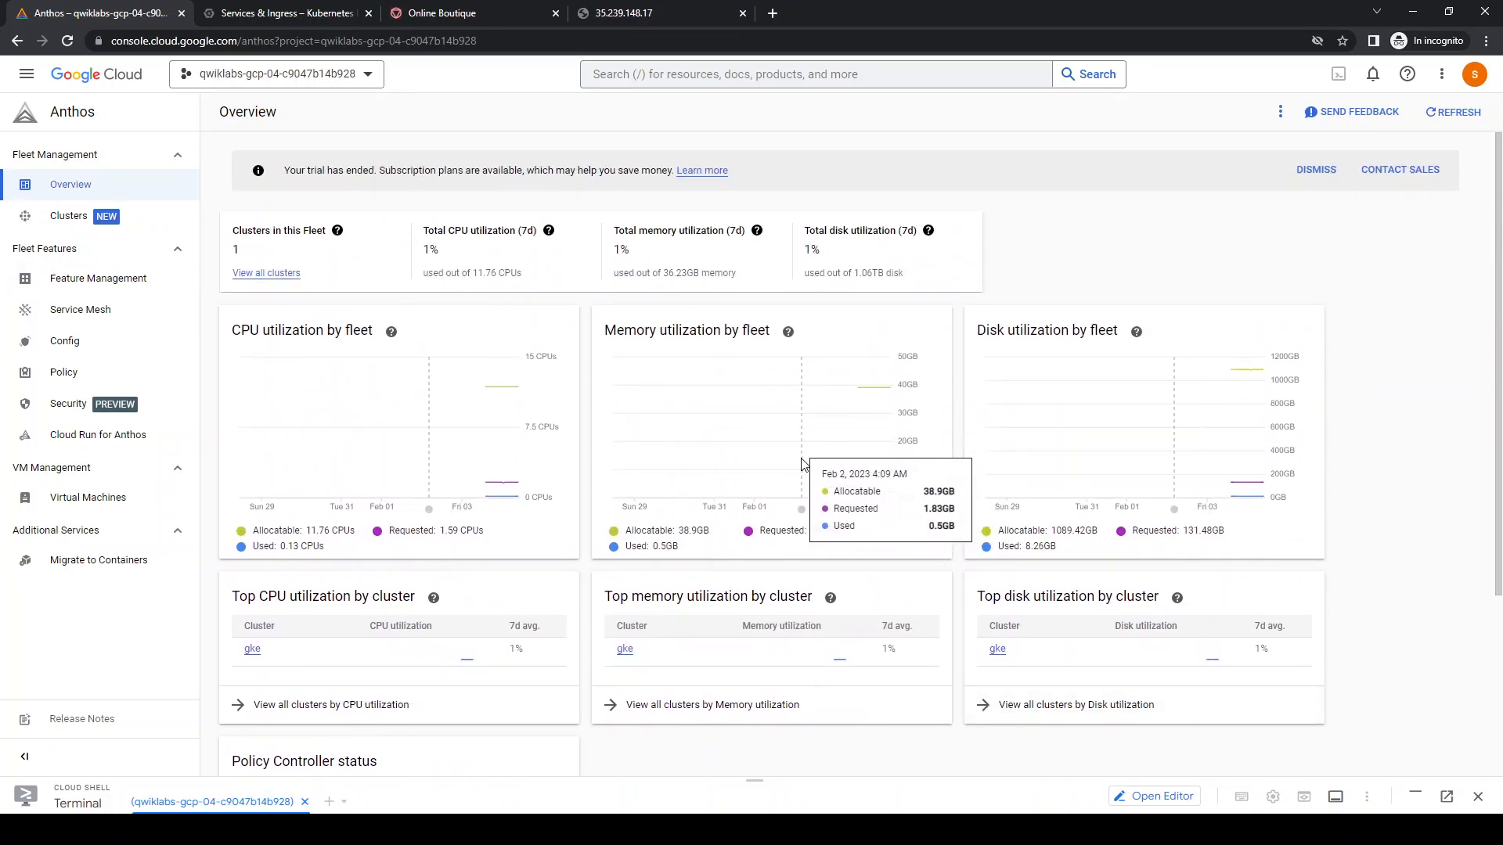
Open the frontend service from the Service Mesh list and follow its topology graph to currencyservice
left_click(85, 311)
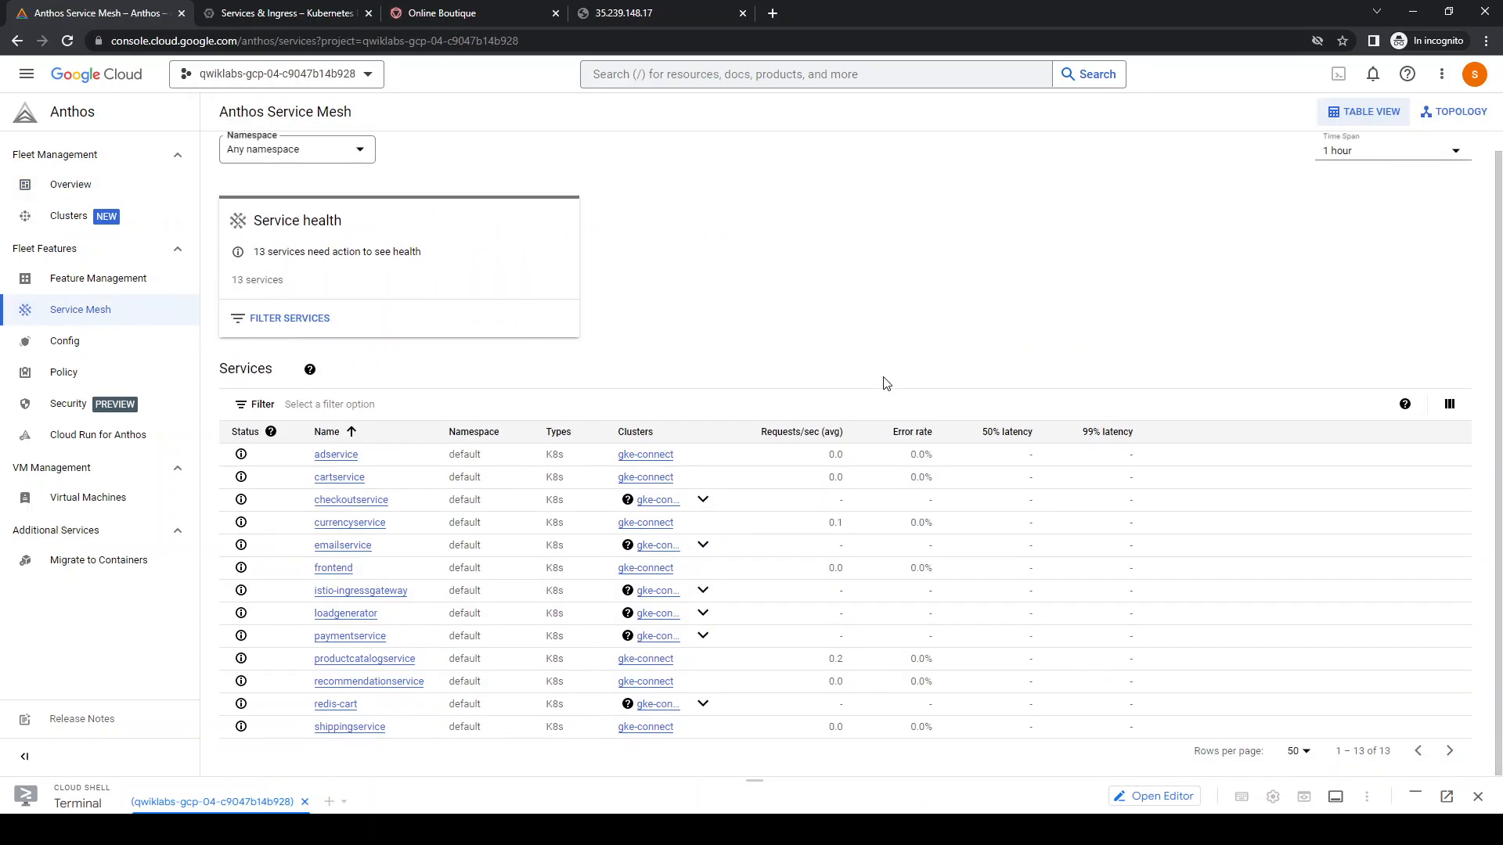
left_click(331, 568)
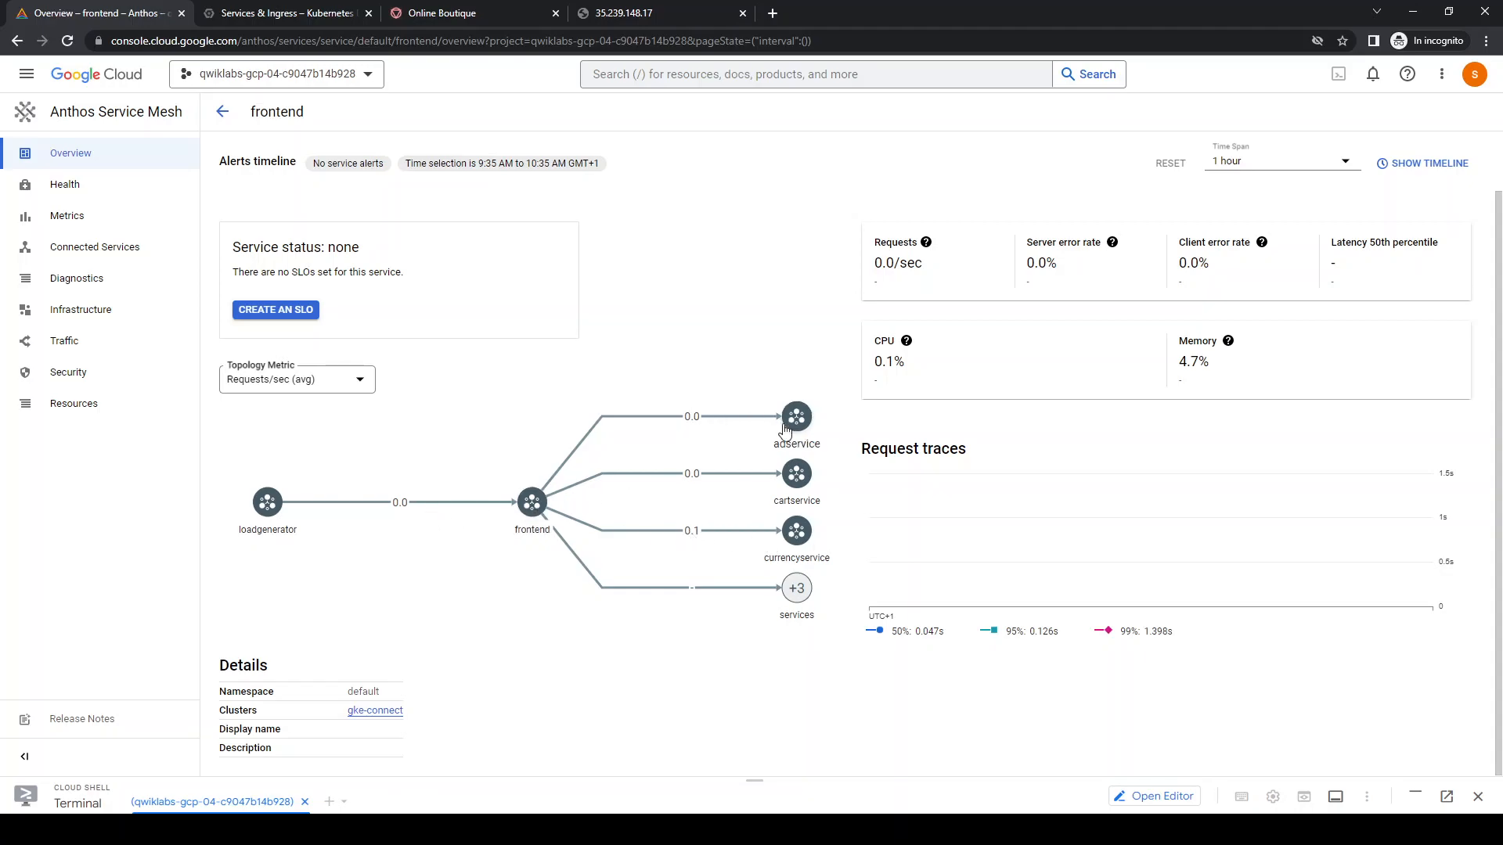
left_click(796, 594)
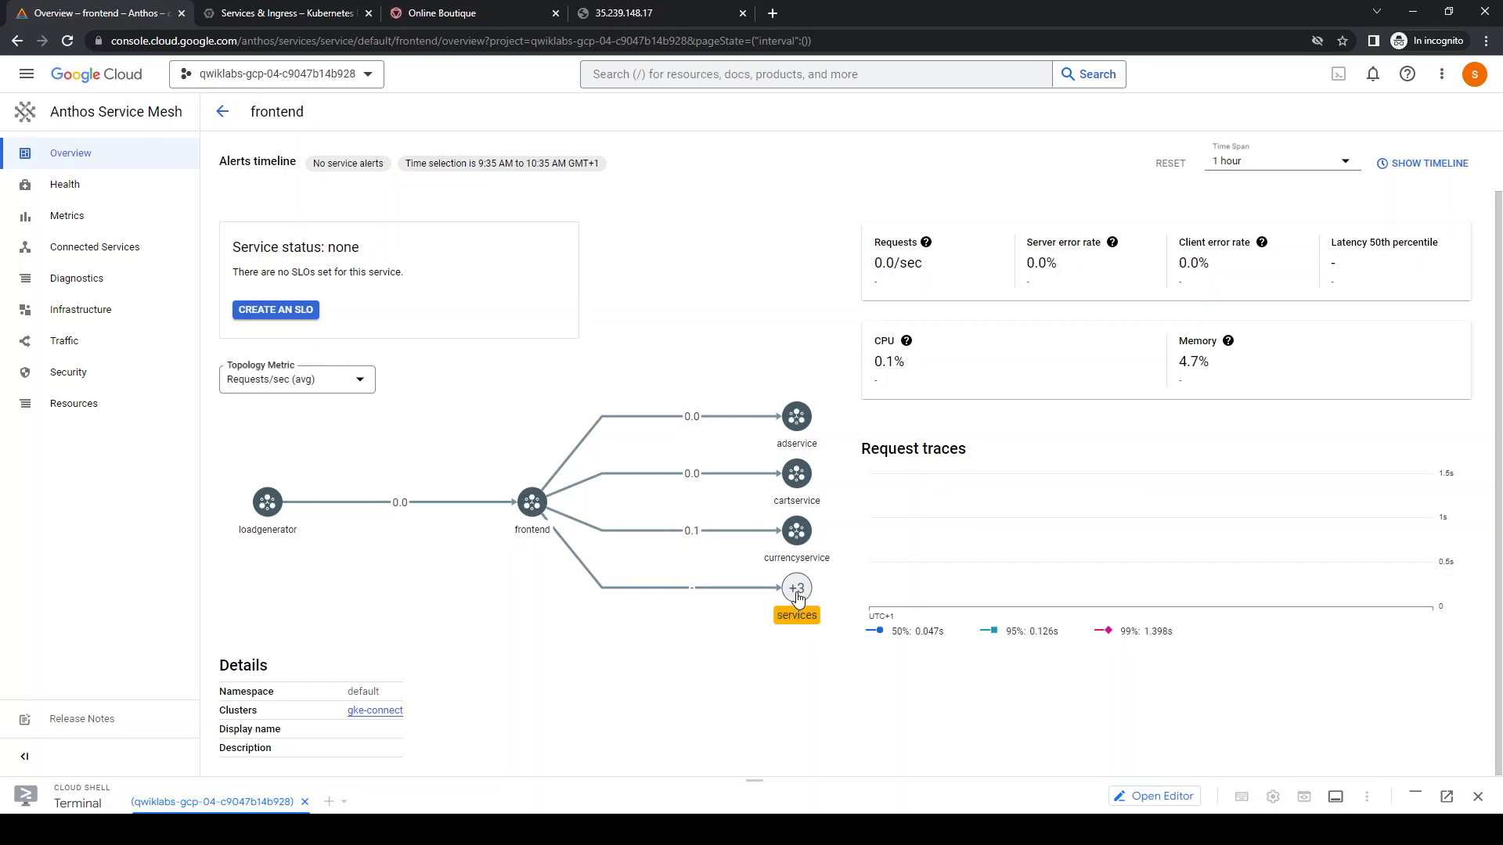
left_click(799, 533)
double_click(798, 534)
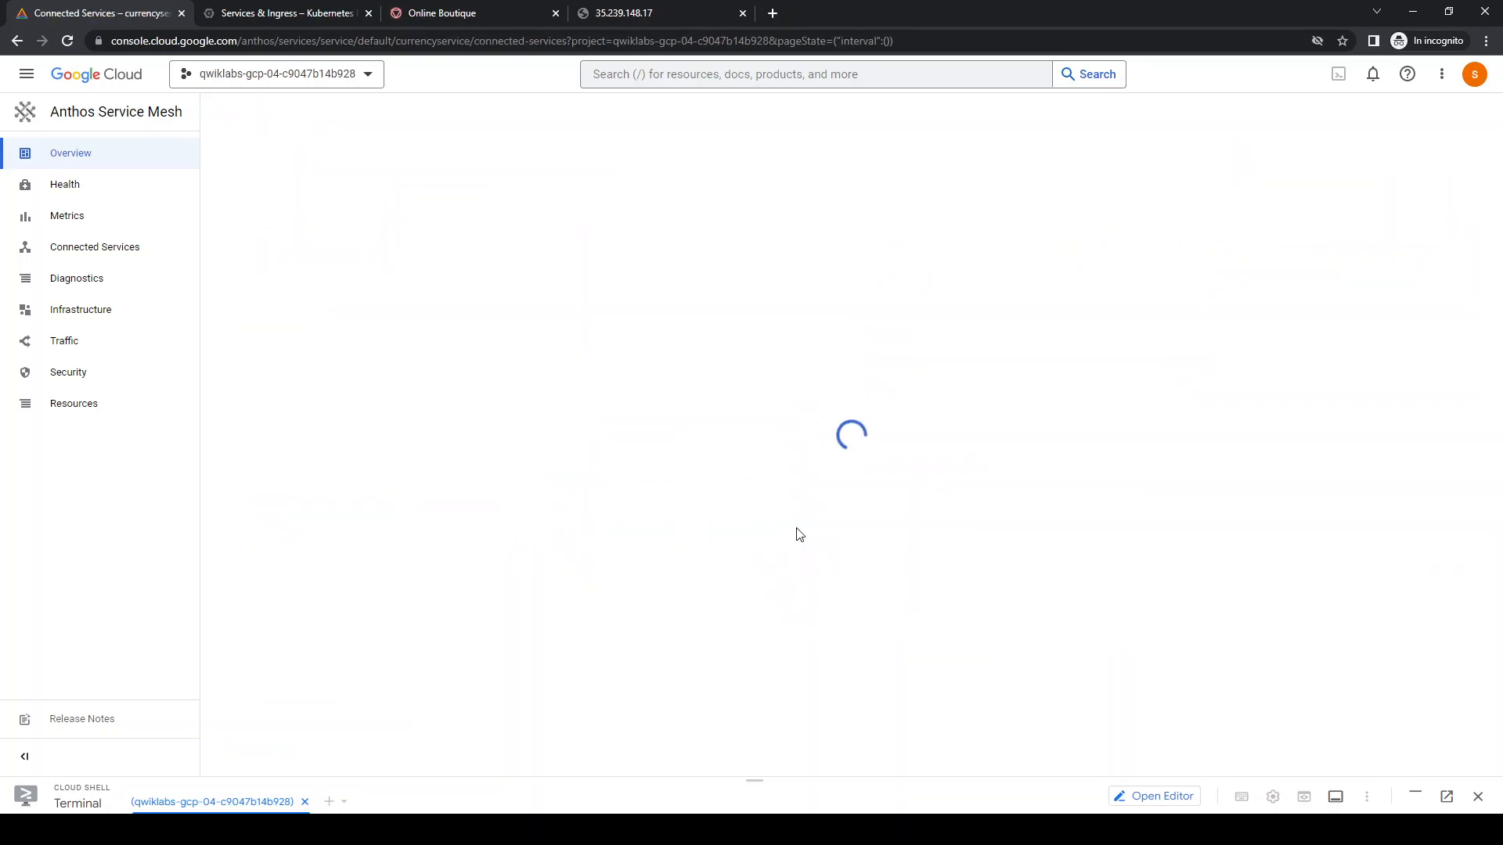
left_click(454, 673)
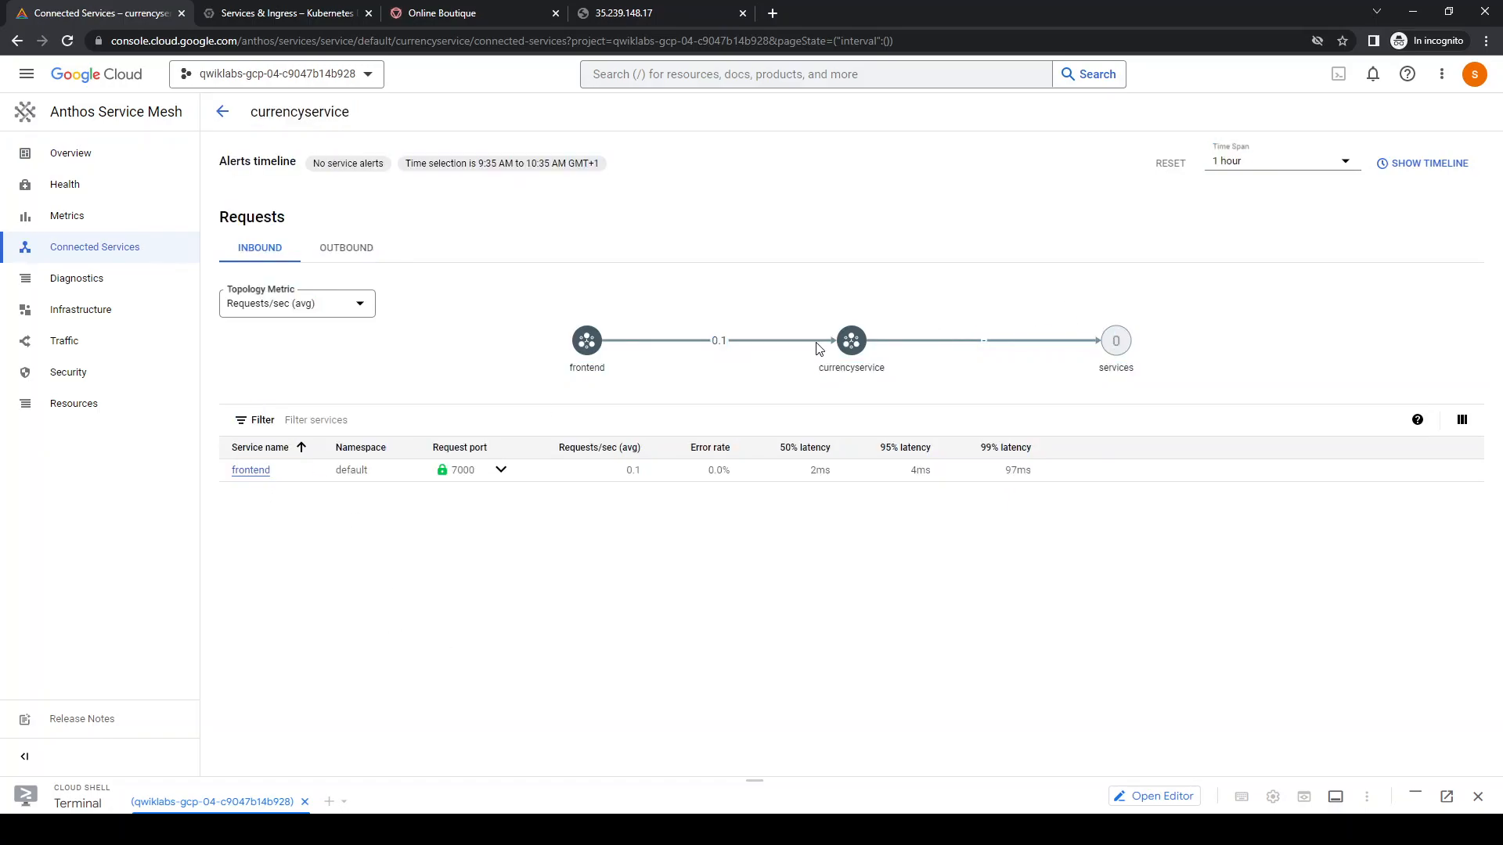
Examine the inbound and outbound requests of currencyservice and the details of its connected frontend service
left_click(250, 472)
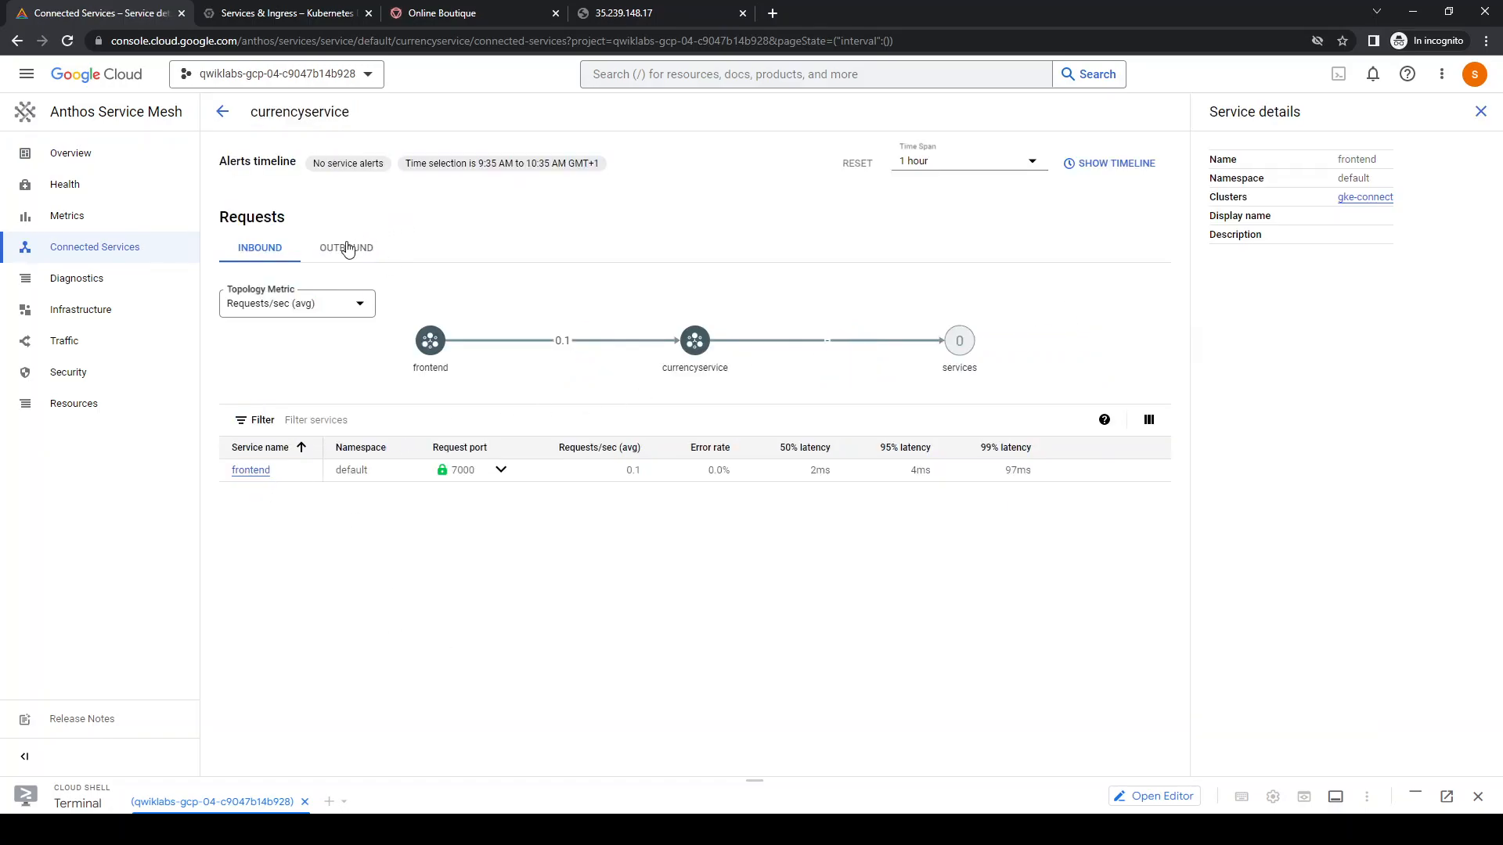
left_click(347, 248)
left_click(246, 251)
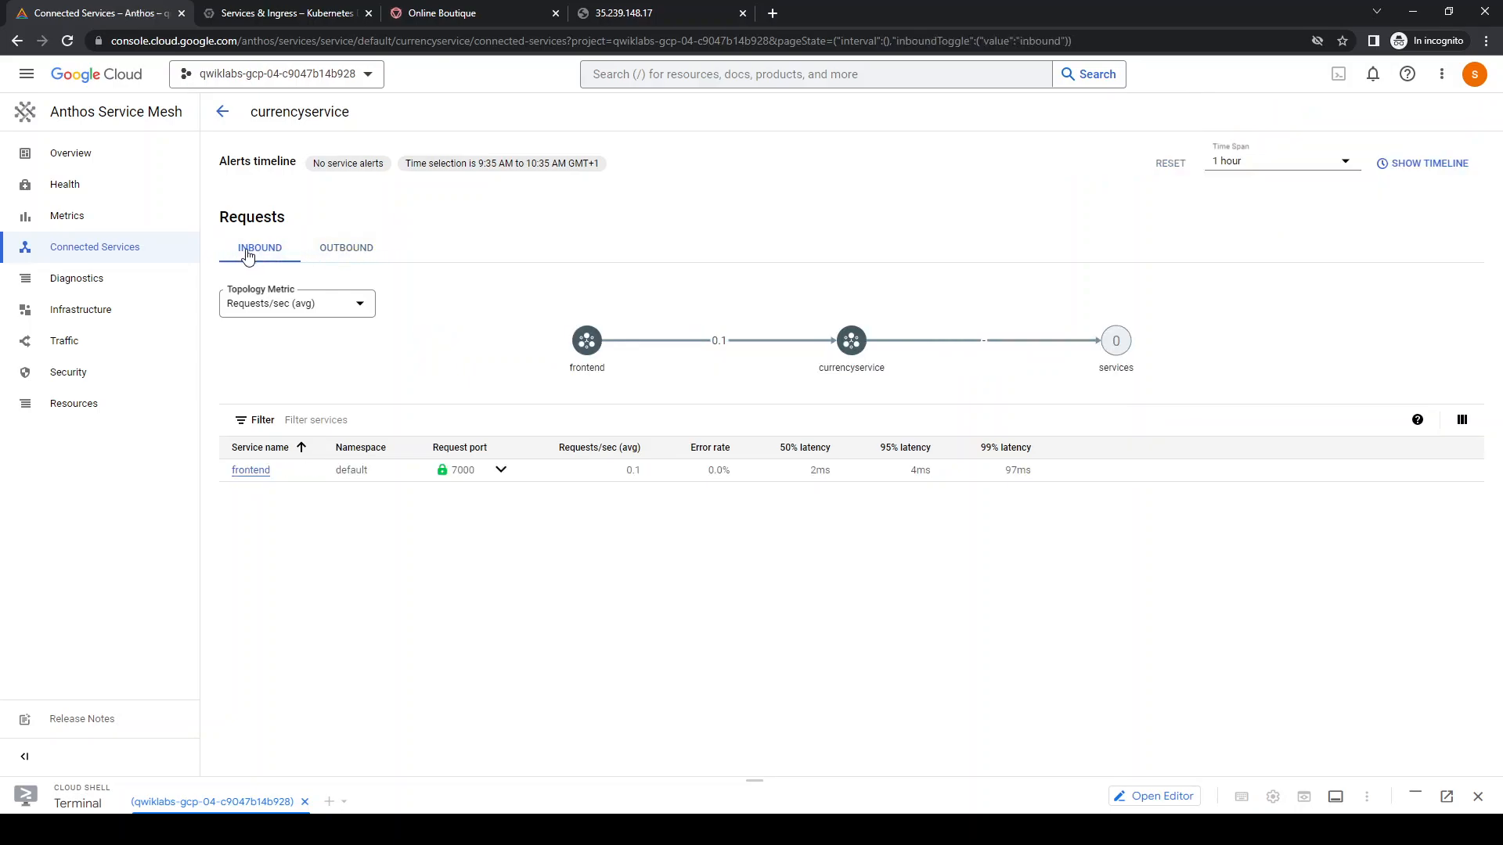
left_click(250, 473)
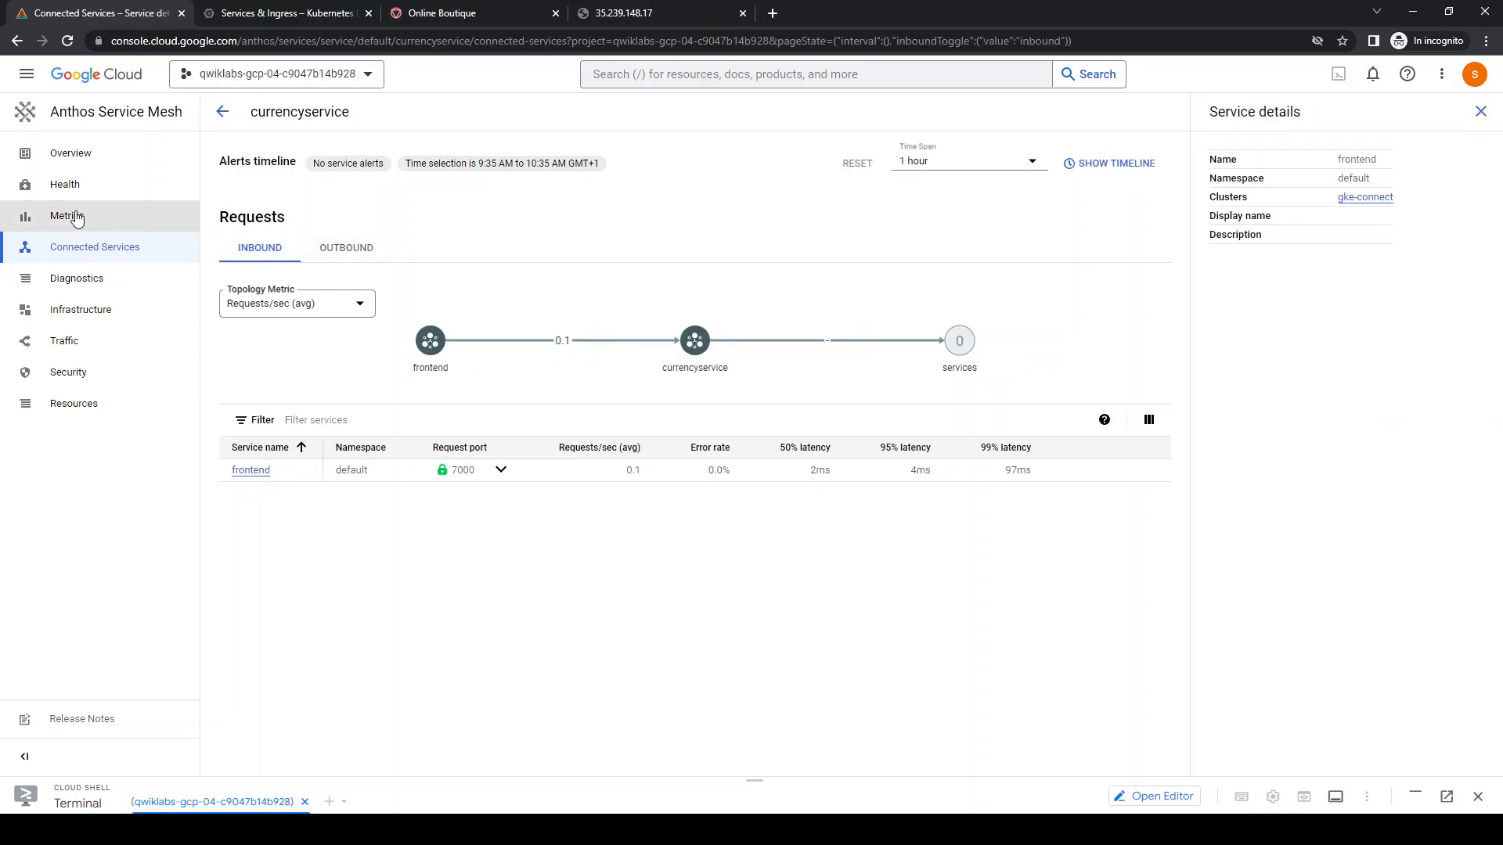
Examine the incoming traffic of currencyservice and return to the mesh service list
left_click(64, 343)
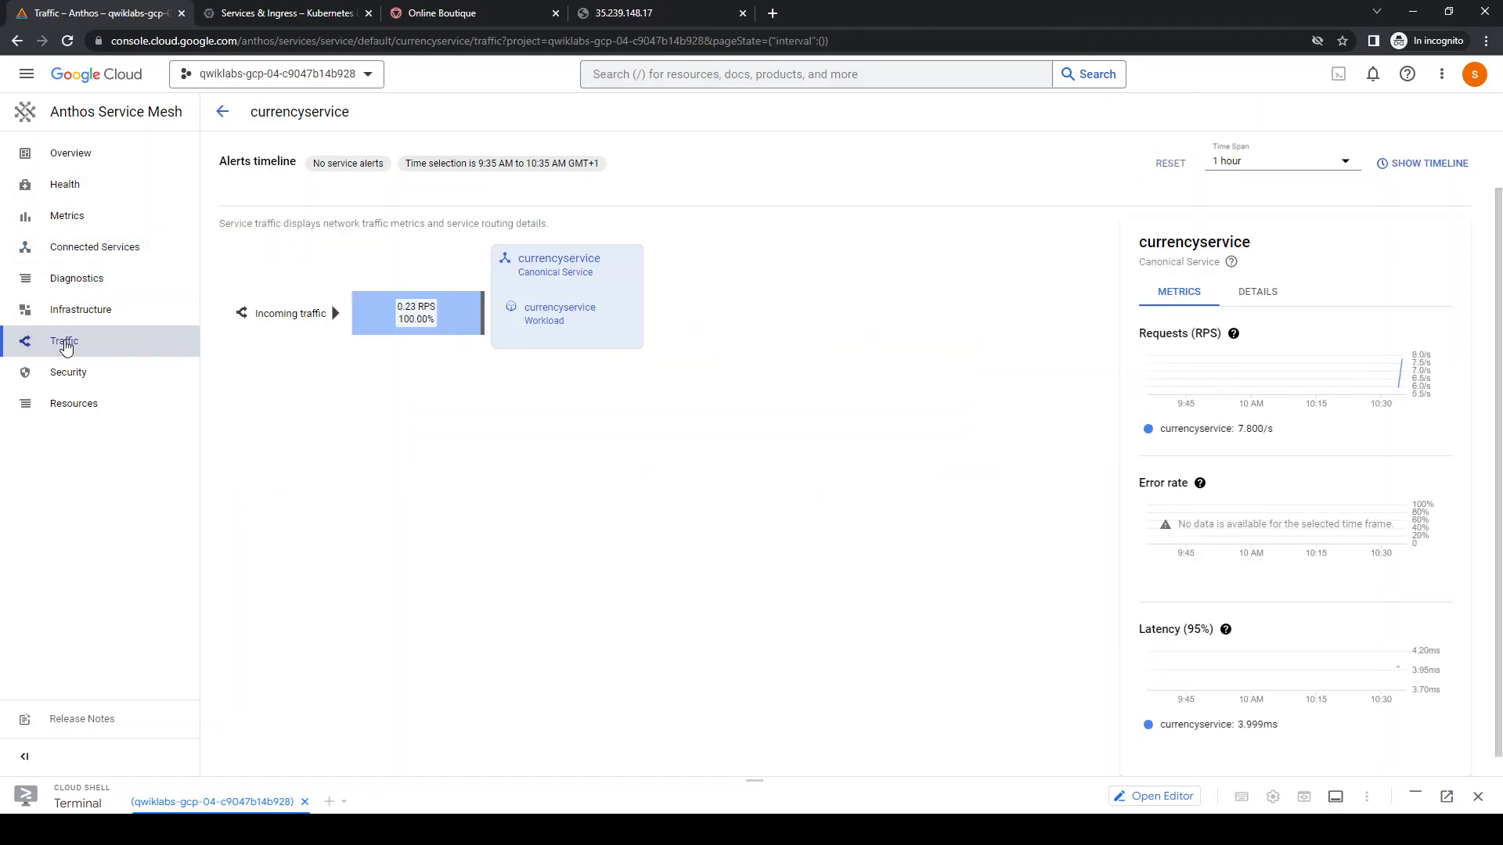
left_click(314, 317)
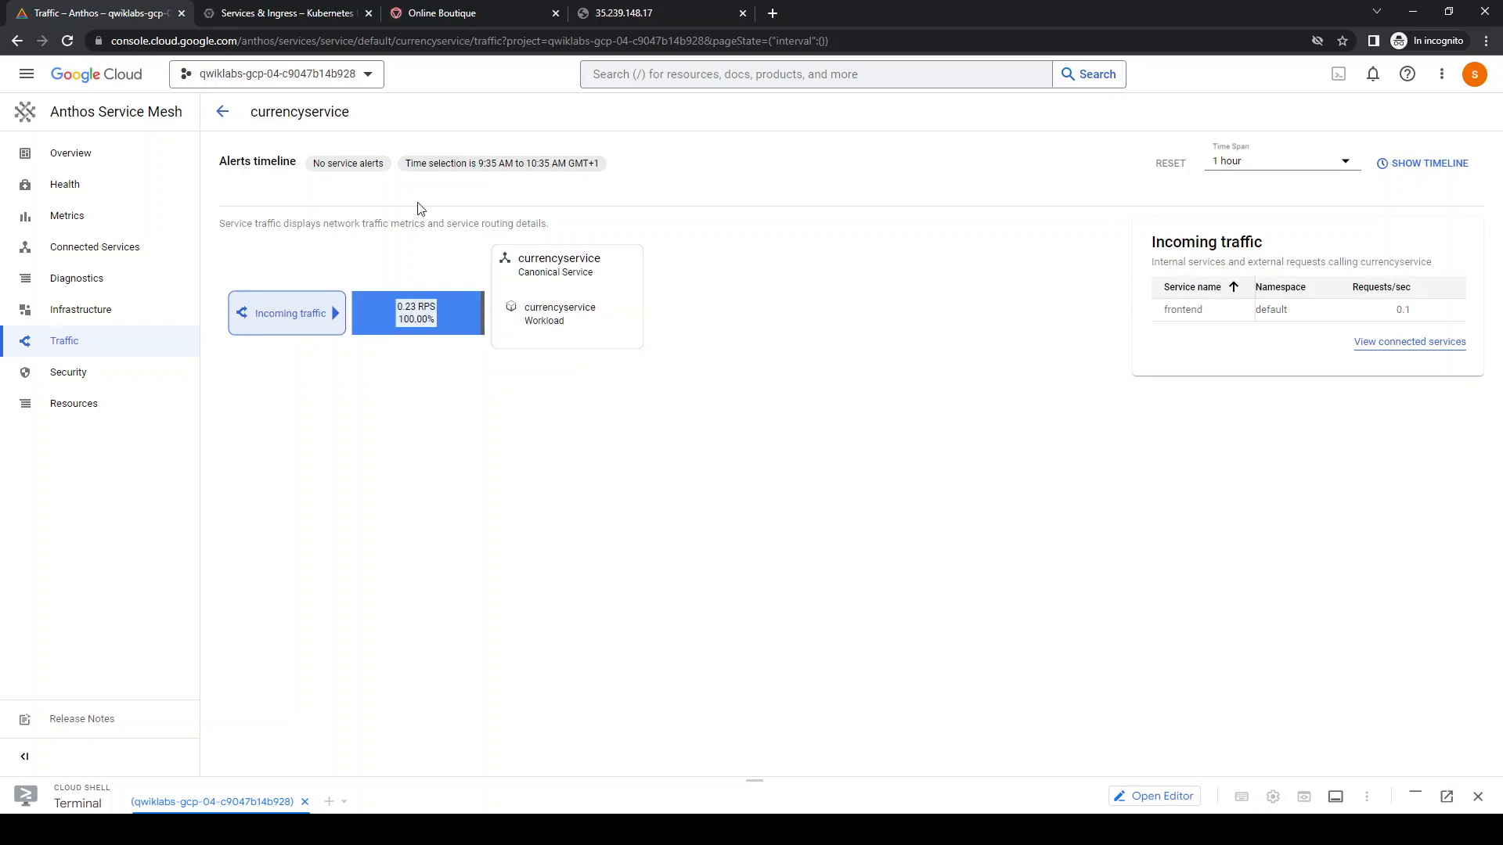
left_click(222, 111)
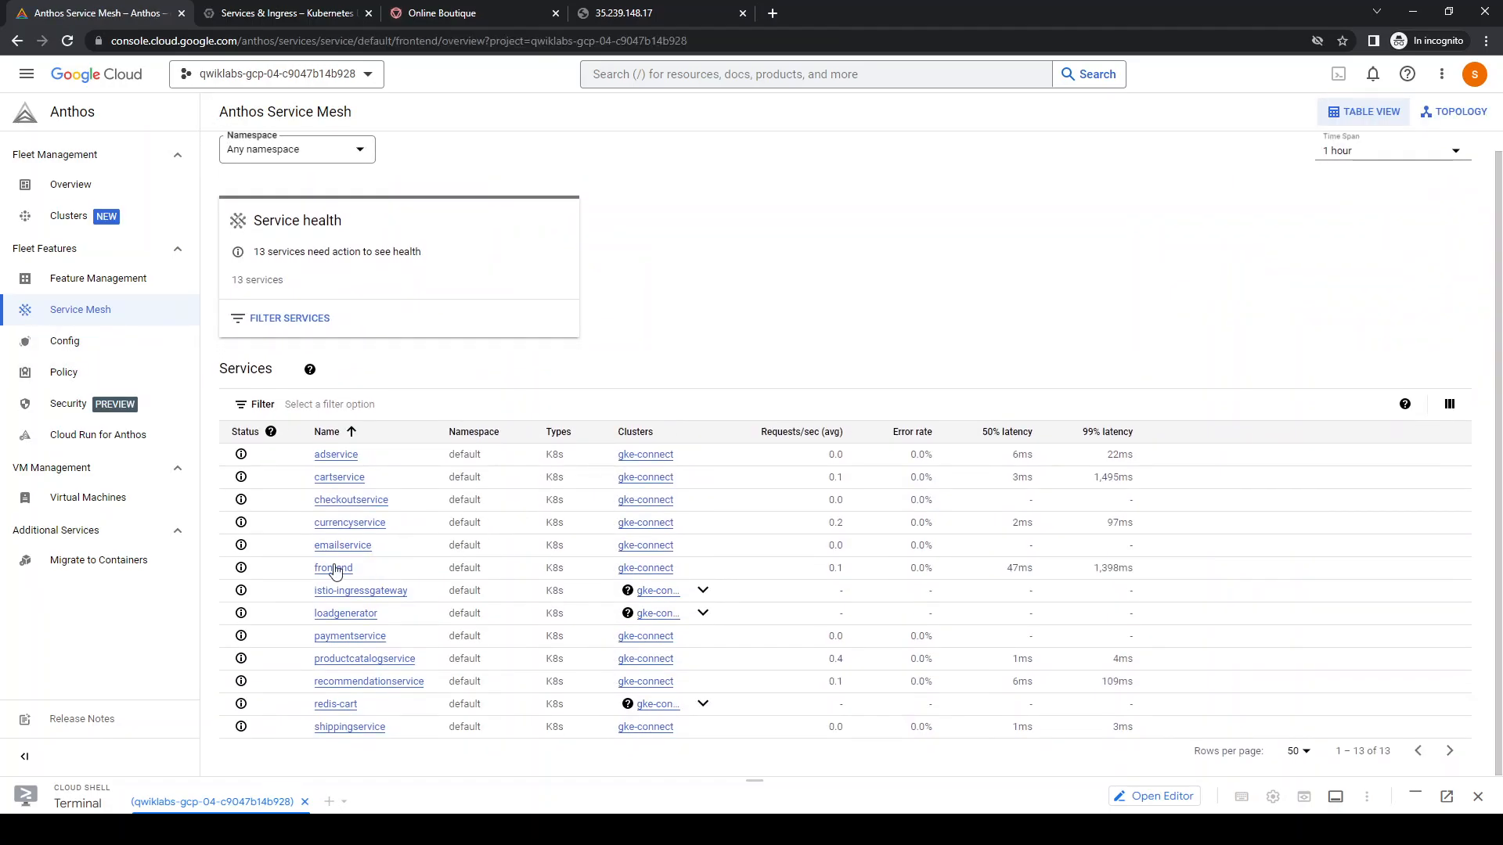
Open the frontend service and review its traffic, infrastructure and health views, ending on its overview
left_click(337, 570)
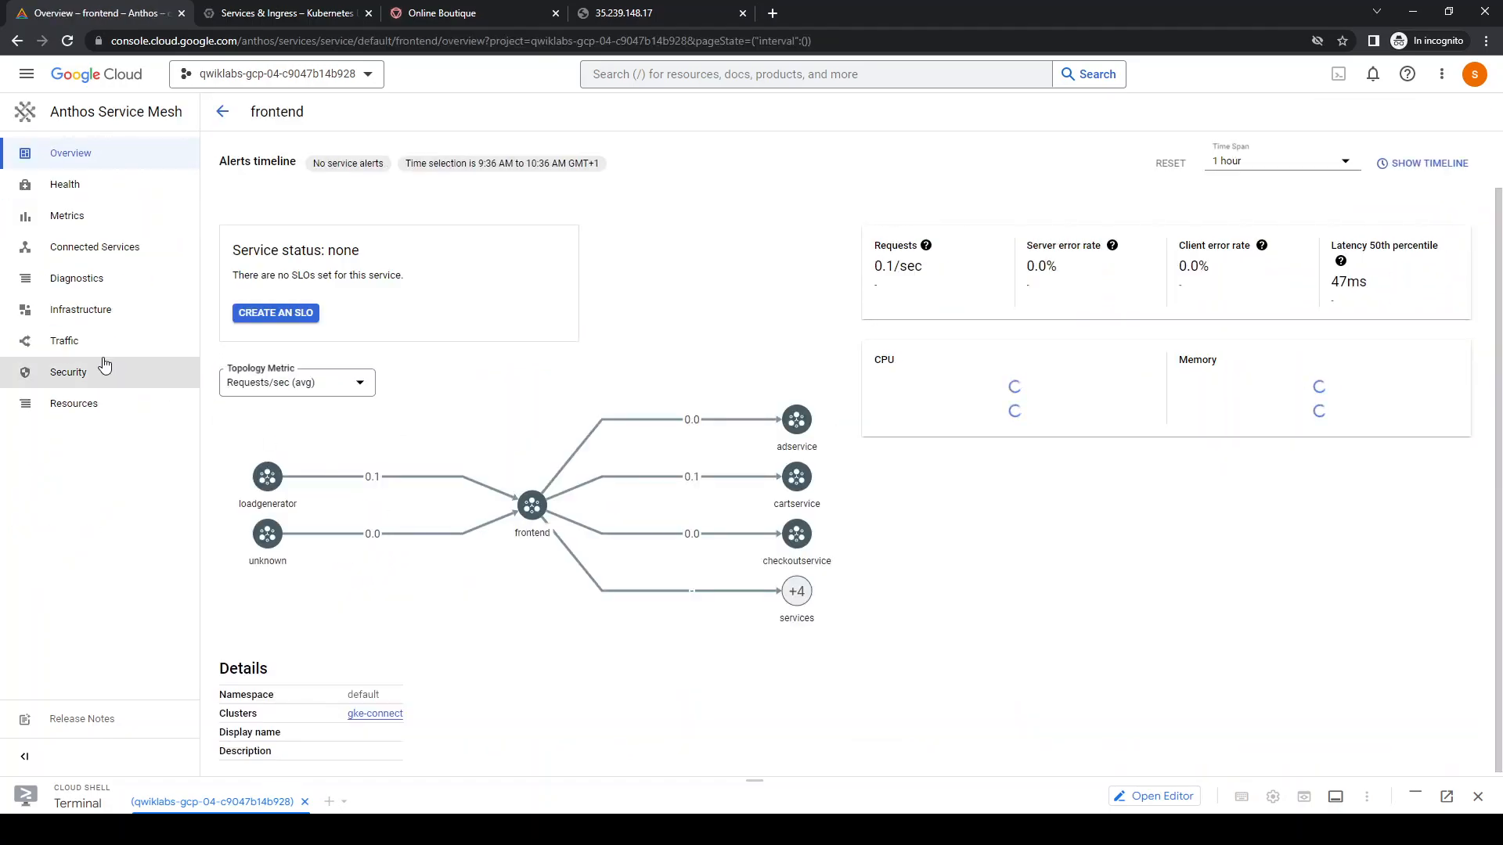
left_click(76, 348)
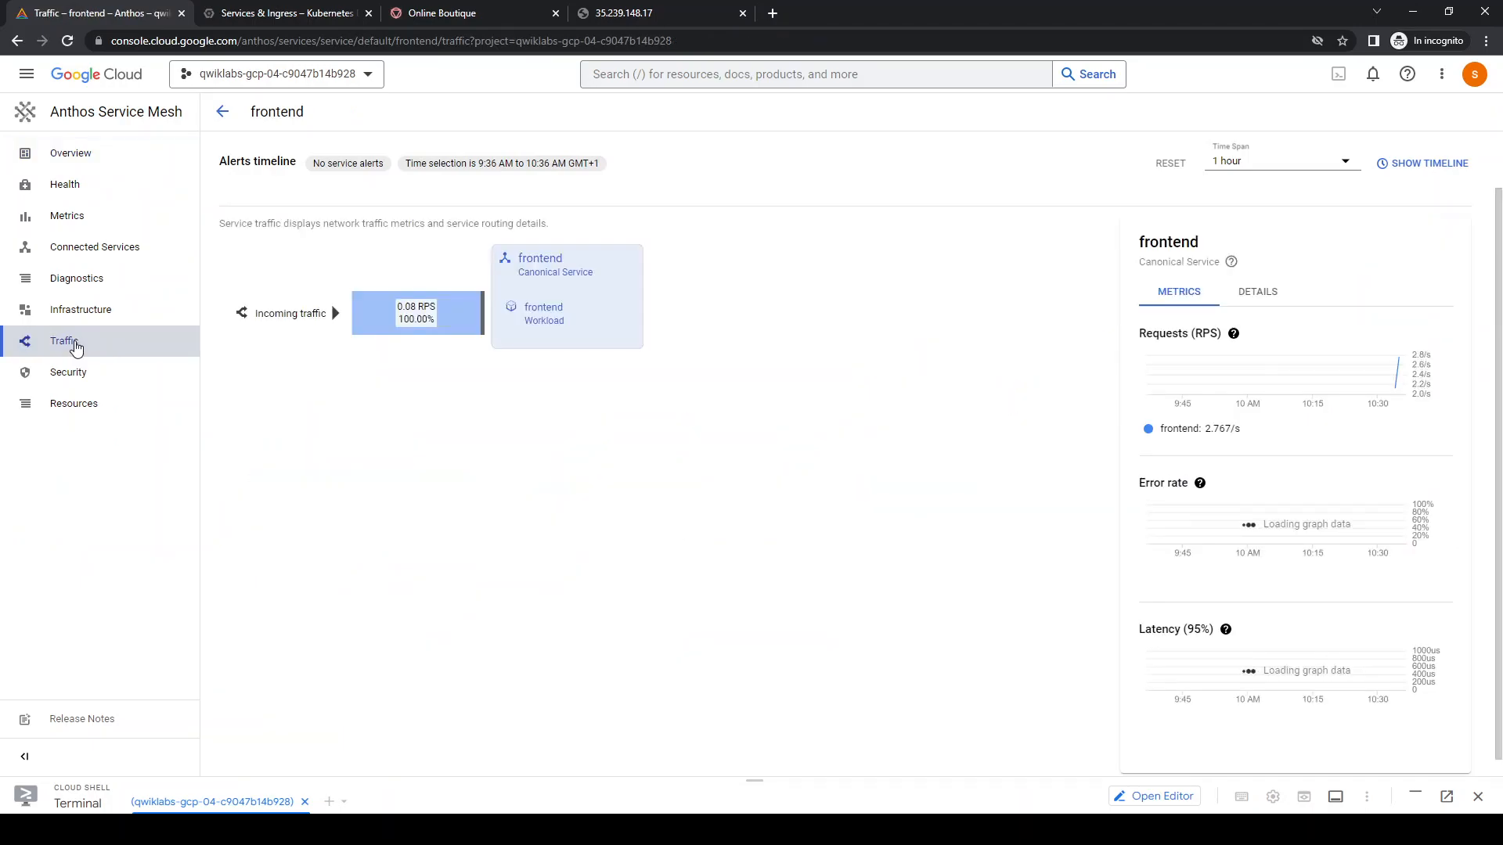
left_click(91, 310)
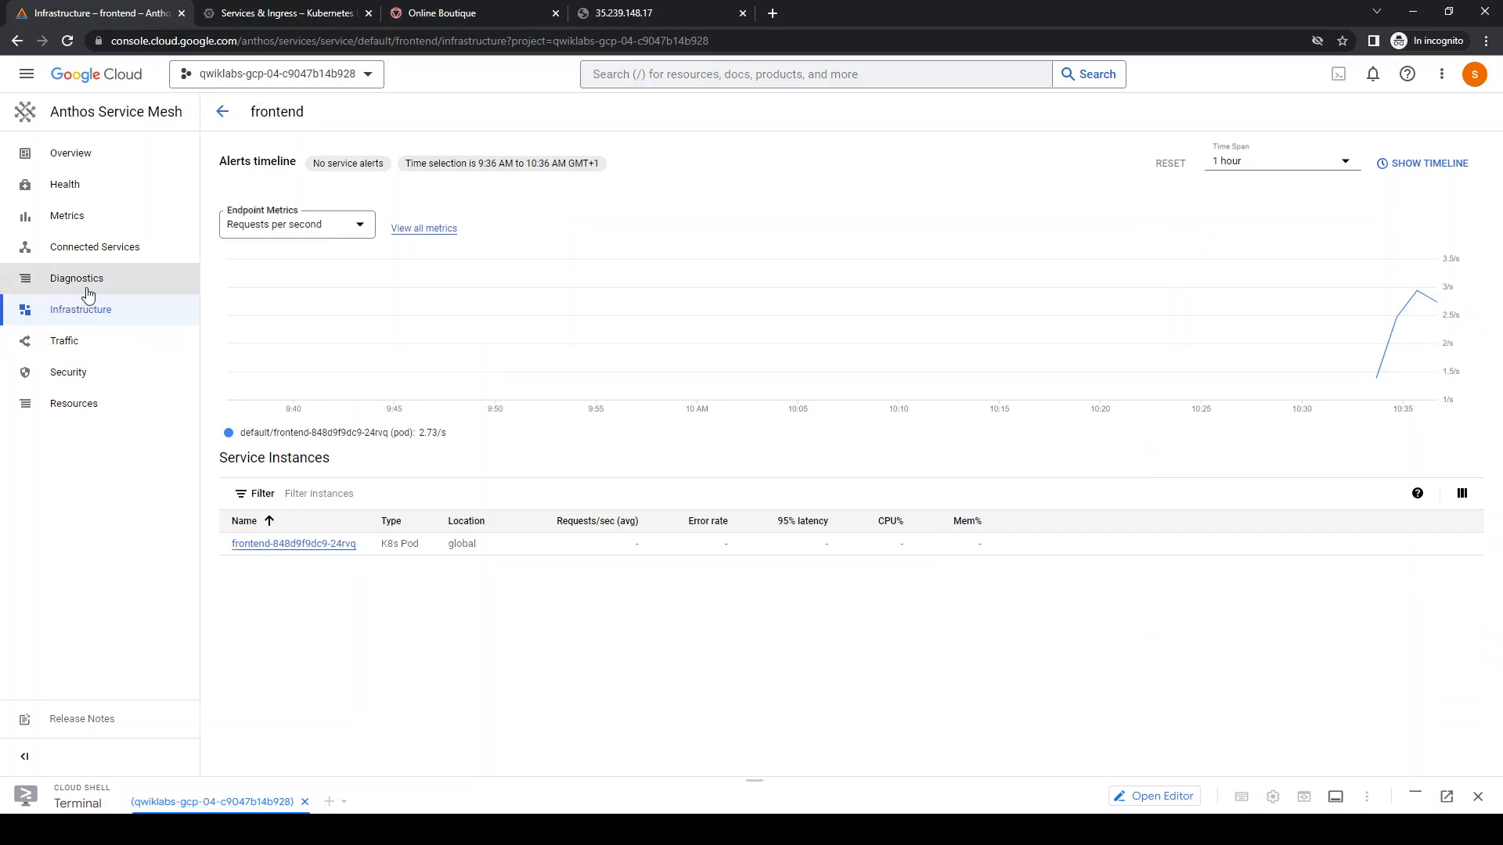
left_click(73, 190)
left_click(75, 161)
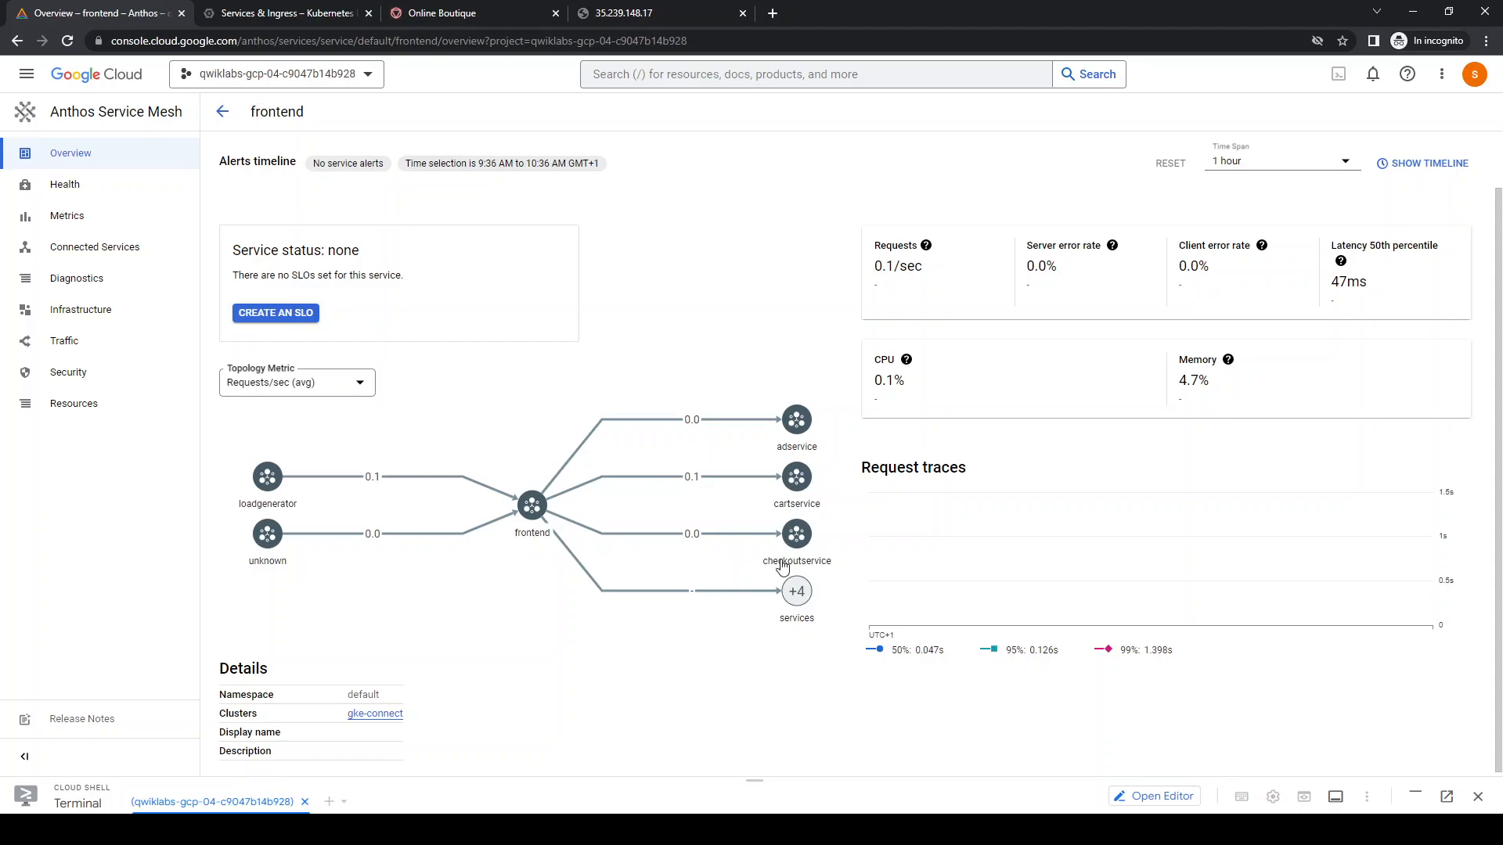
left_click_drag(755, 780, 688, 466)
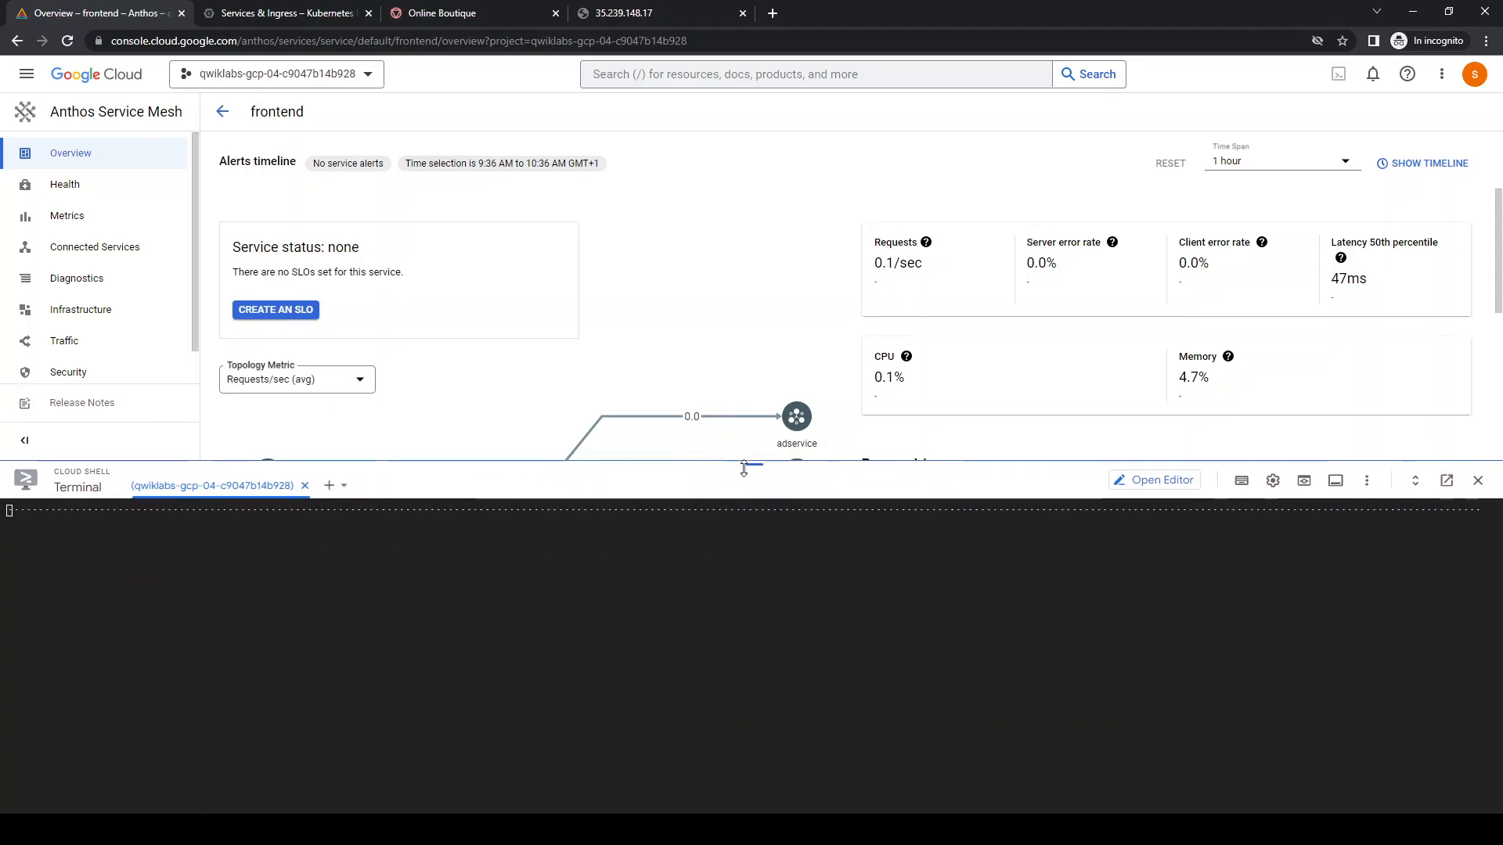
key("ctrl+l")
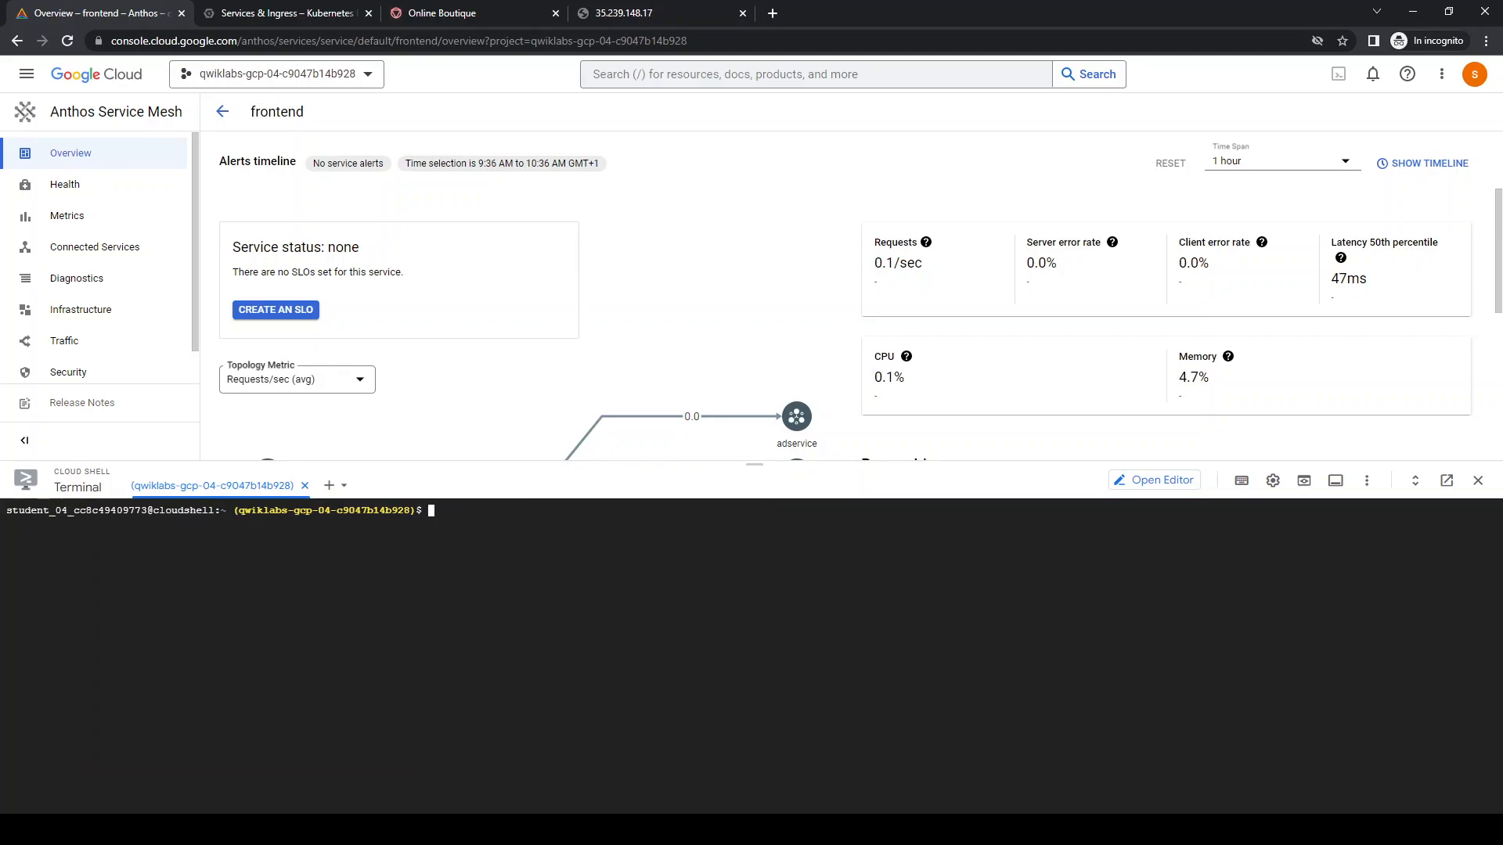
key("alt+Tab")
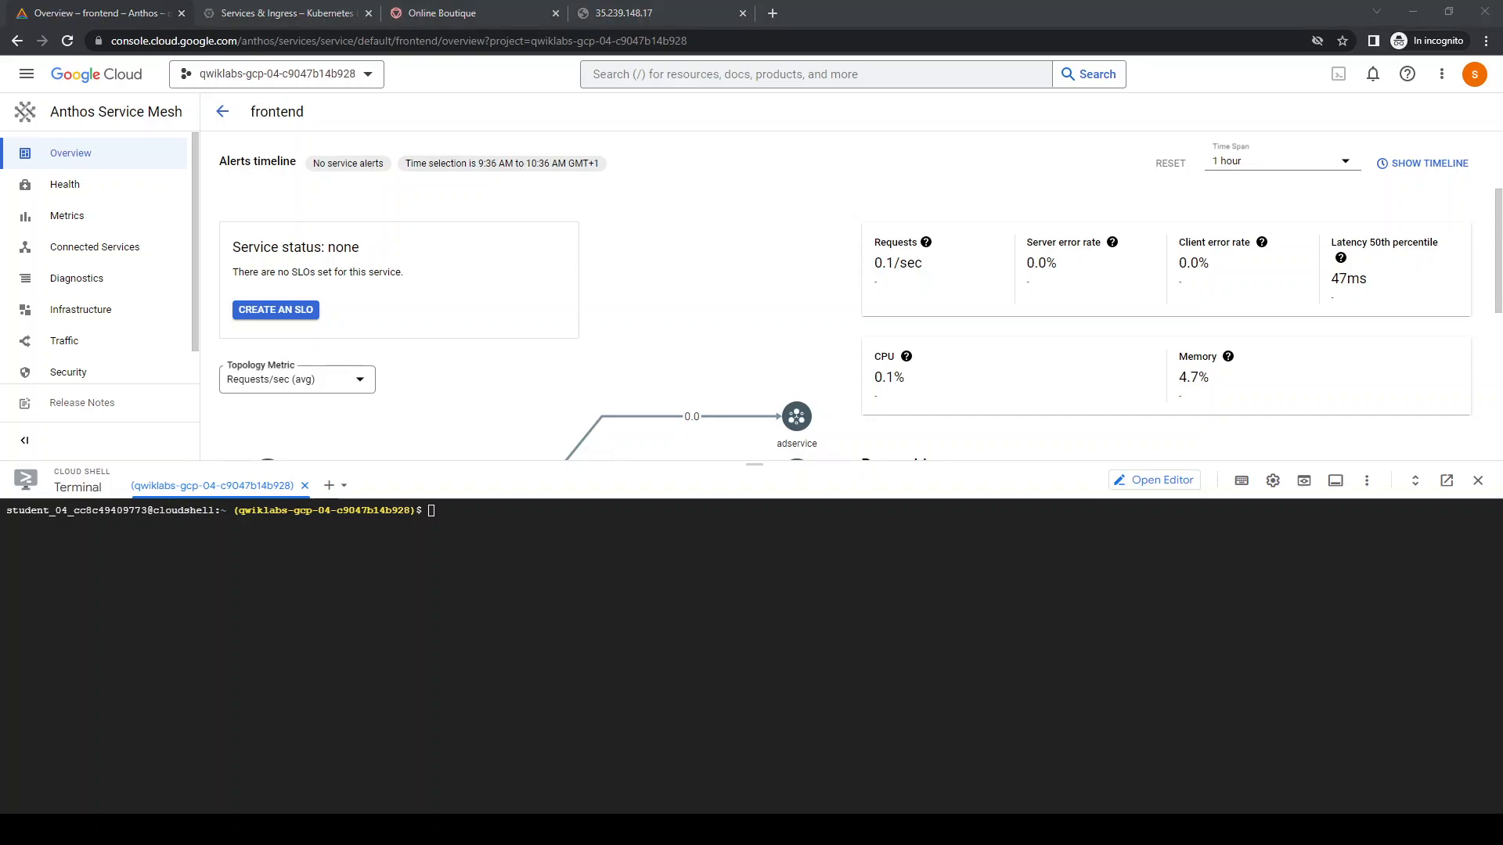
key("alt+Tab")
type("git clone https://github.com/GoogleCloudPlatform/istio-samples.git \\   ~/istio-samples")
key("Return")
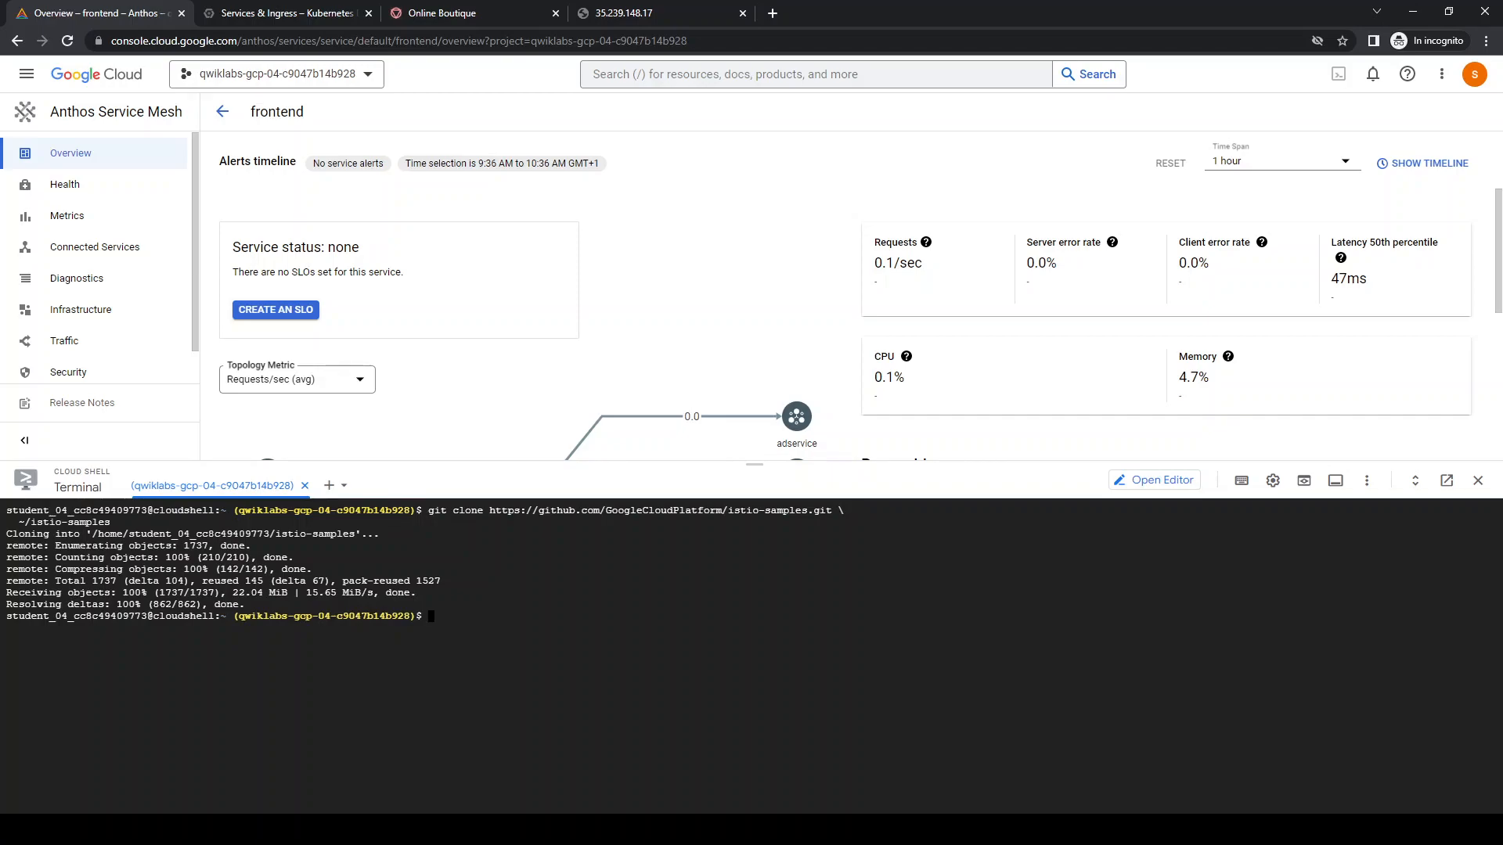
List the home directory on a cleared terminal and apply destinationrule.yaml, productcatalog-v2.yaml and vs-split-traffic.yaml from ~/istio-samples/istio-canary-gke/canary with kubectl
left_click(760, 746)
key("ctrl+l")
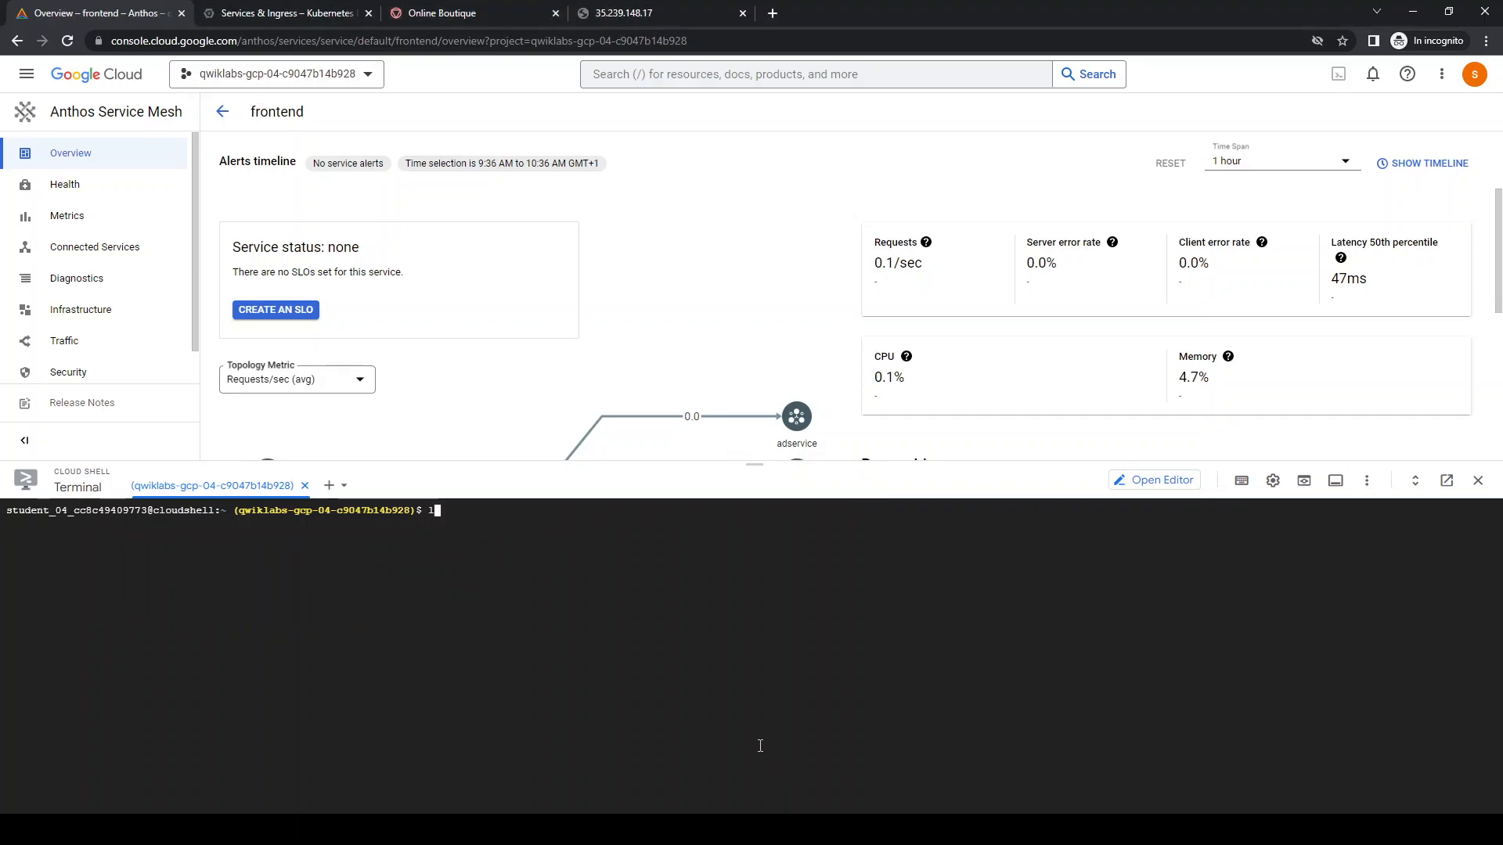
type("ls")
key("Return")
type("kubectl apply -f ~/istio-samples/istio-canary-gke/canary/destinationrule.yaml kubectl apply -f ~/istio-samples/istio-canary-gke/canary/productcatalog-v2.yaml kubectl apply -f ~/istio-samples/istio-canary-gke/canary/vs-split-traffic.yaml")
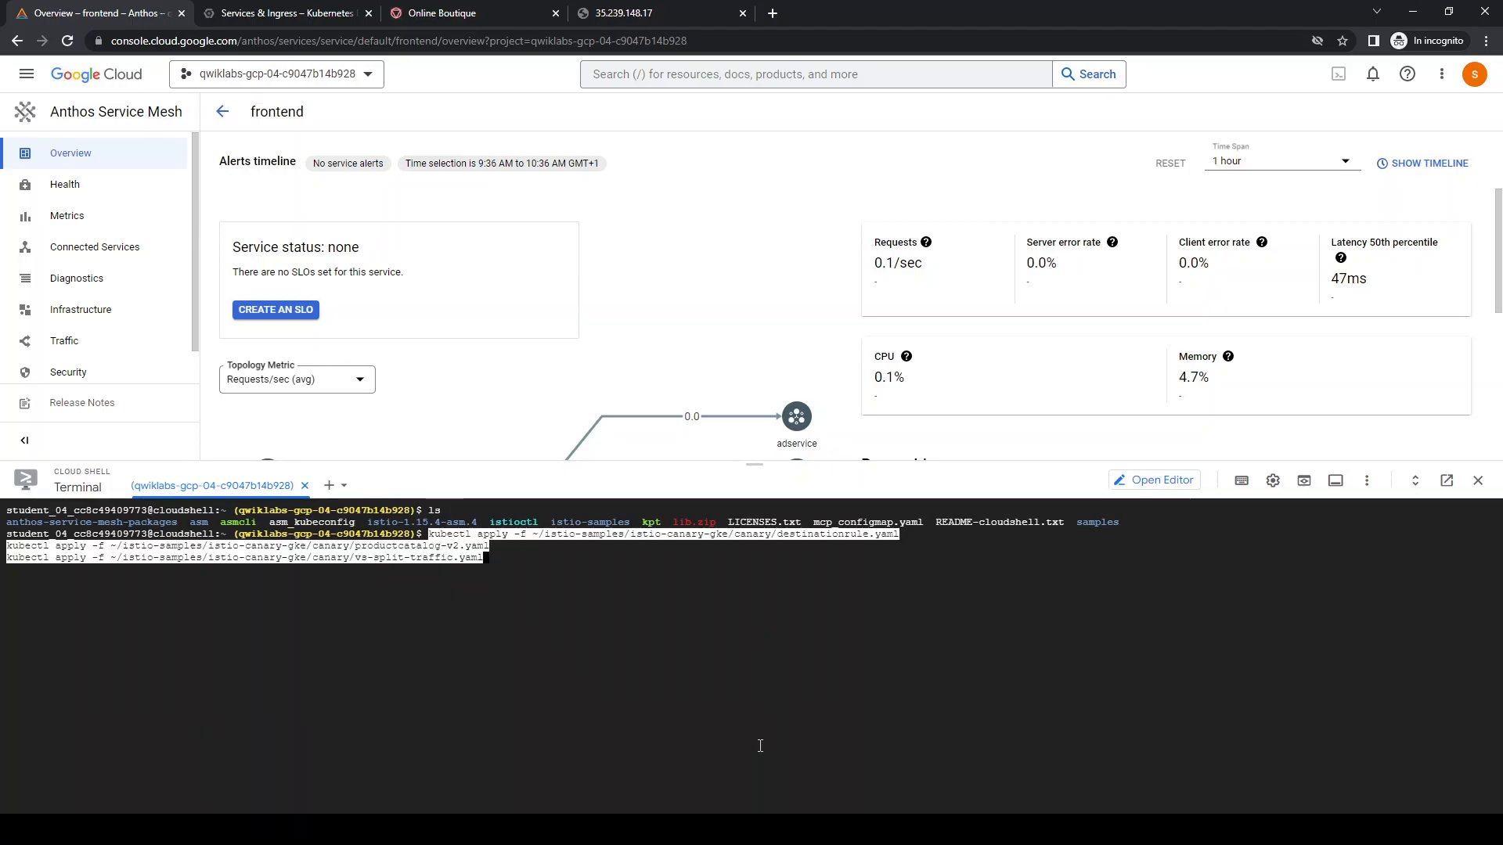
key("Return")
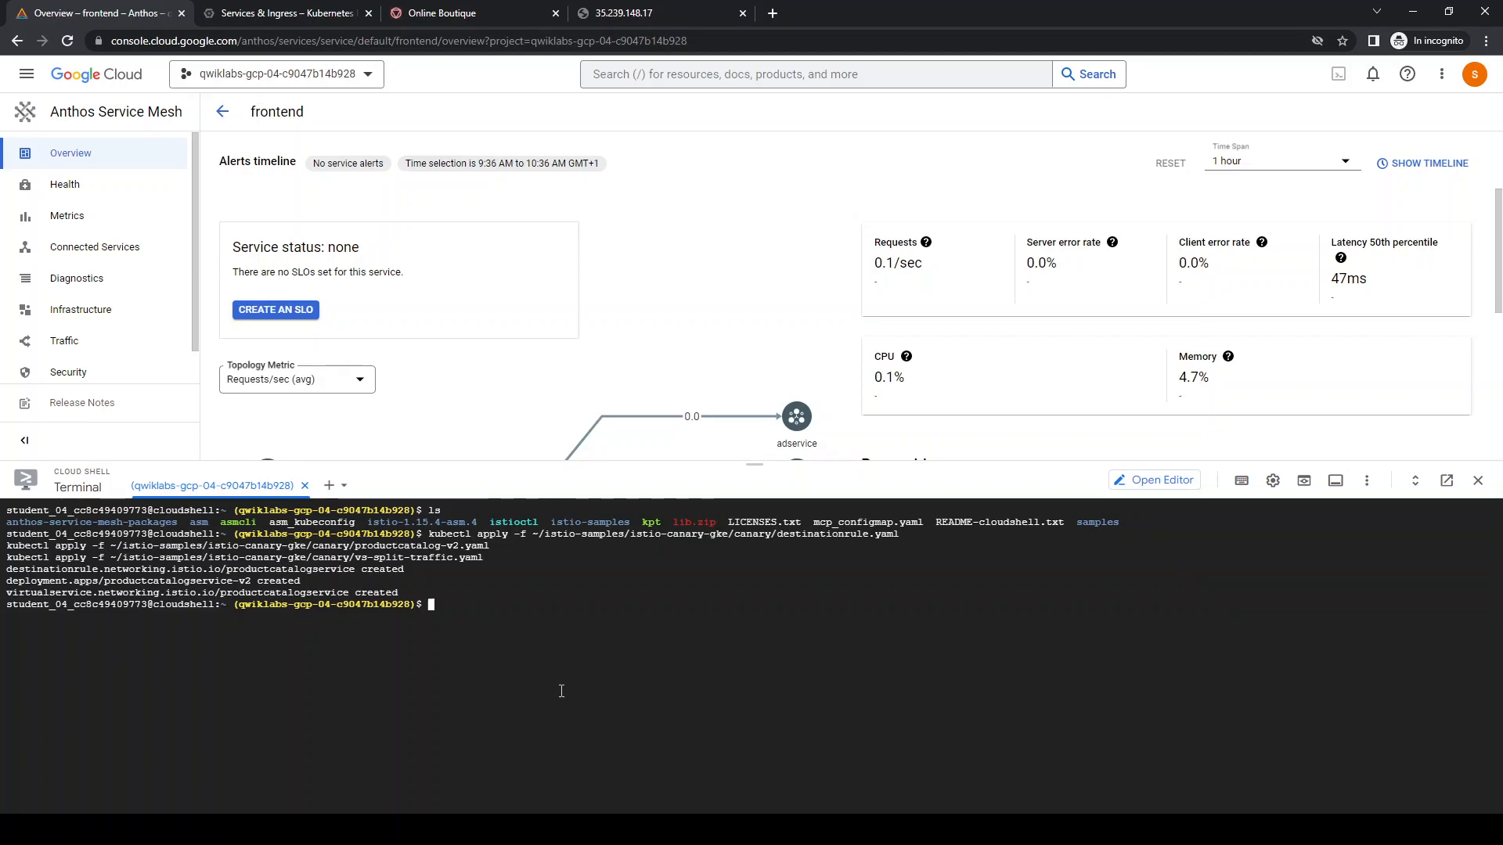
List the cluster's virtual services with kubectl get vs and clear the terminal
key("Up")
key("Up")
key("Up")
key("Up")
key("Up")
key("Up")
key("Return")
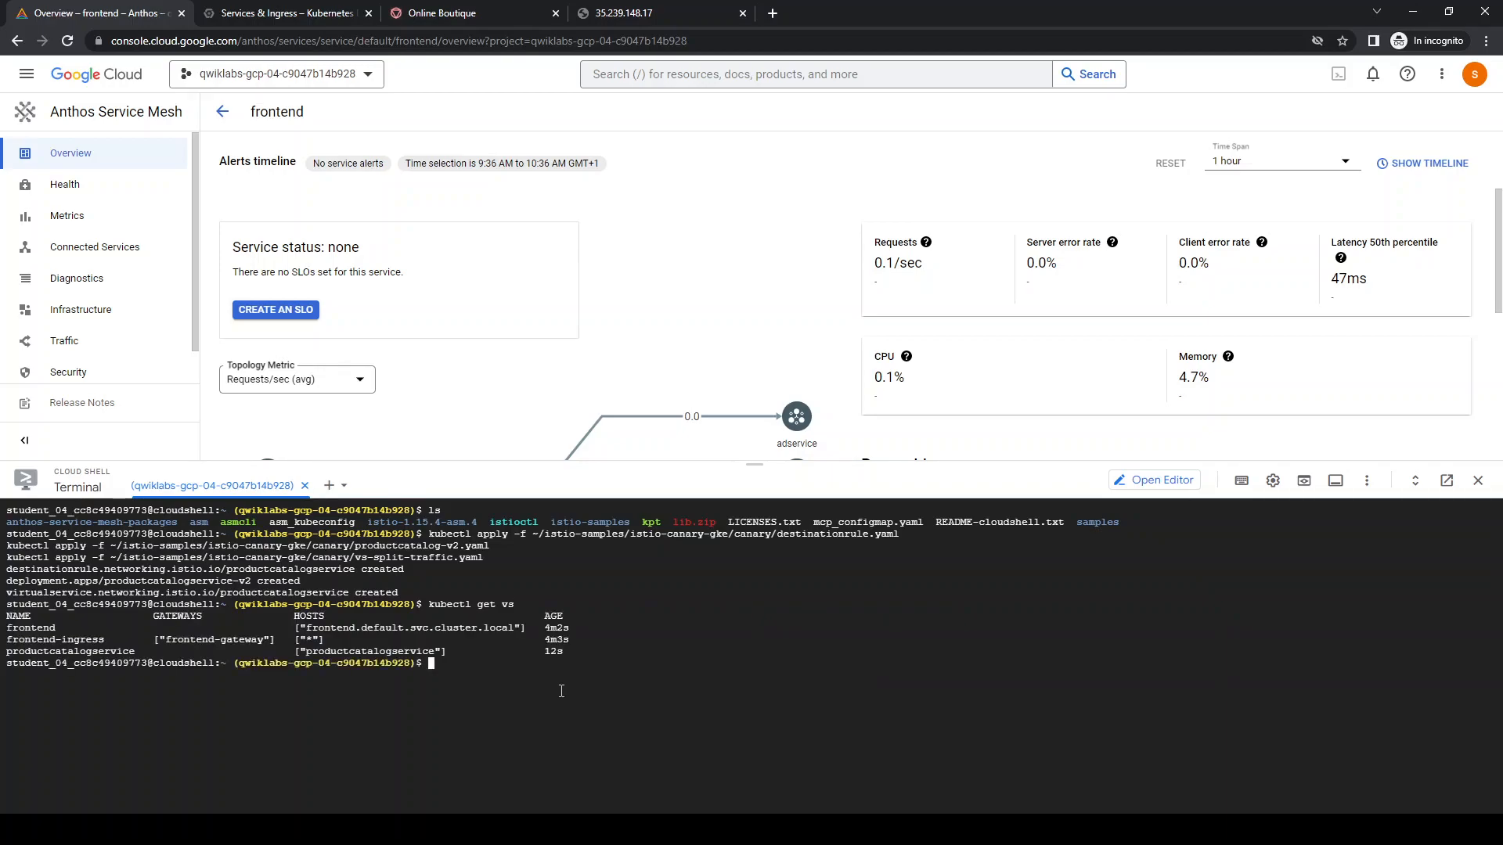
key("ctrl+l")
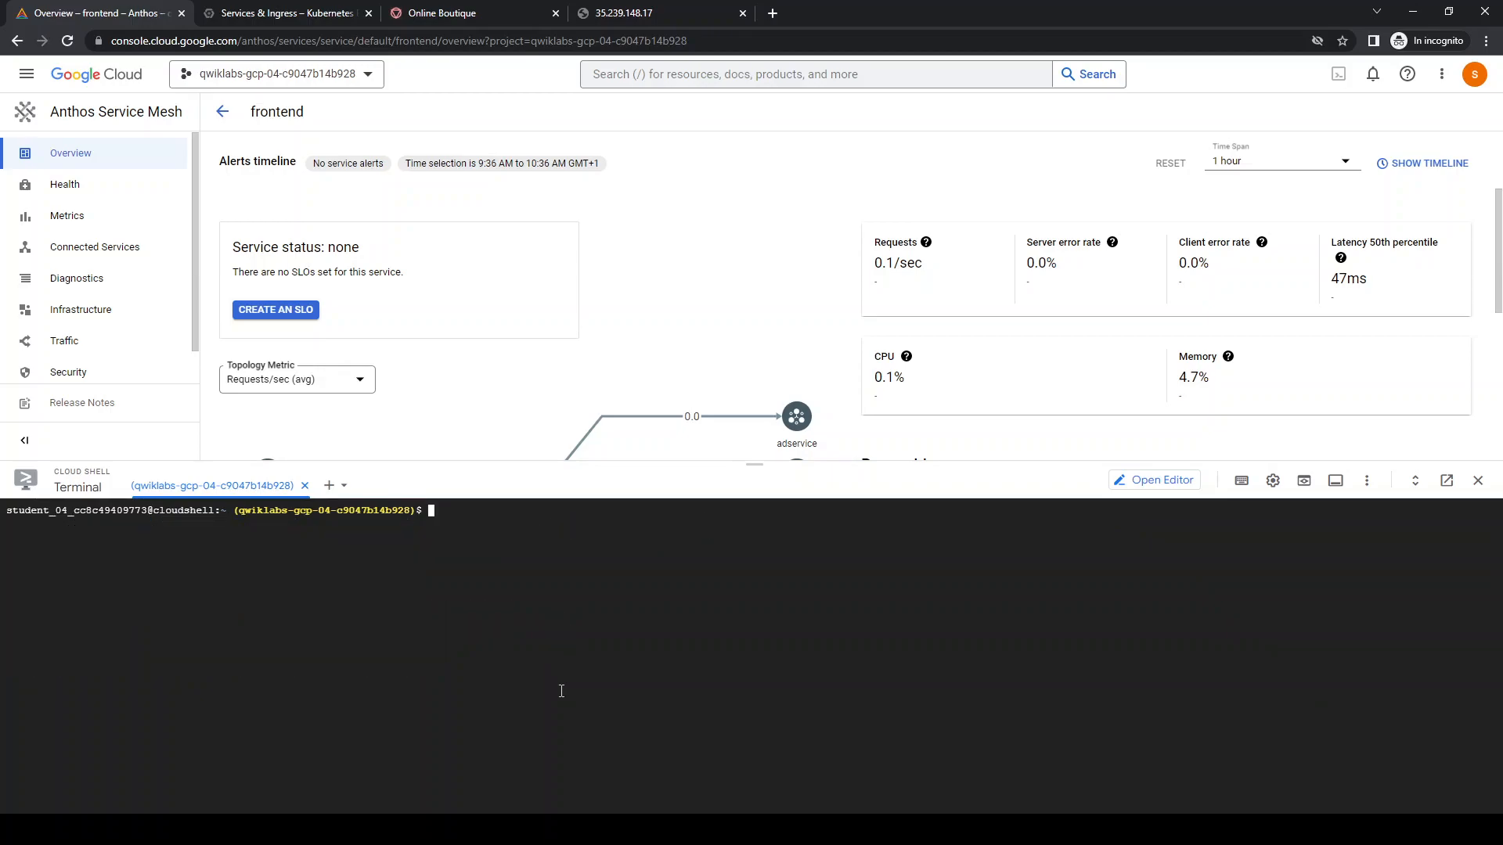
Shrink the terminal and open the health view of productcatalogservice from the mesh service list
left_click_drag(645, 463, 652, 747)
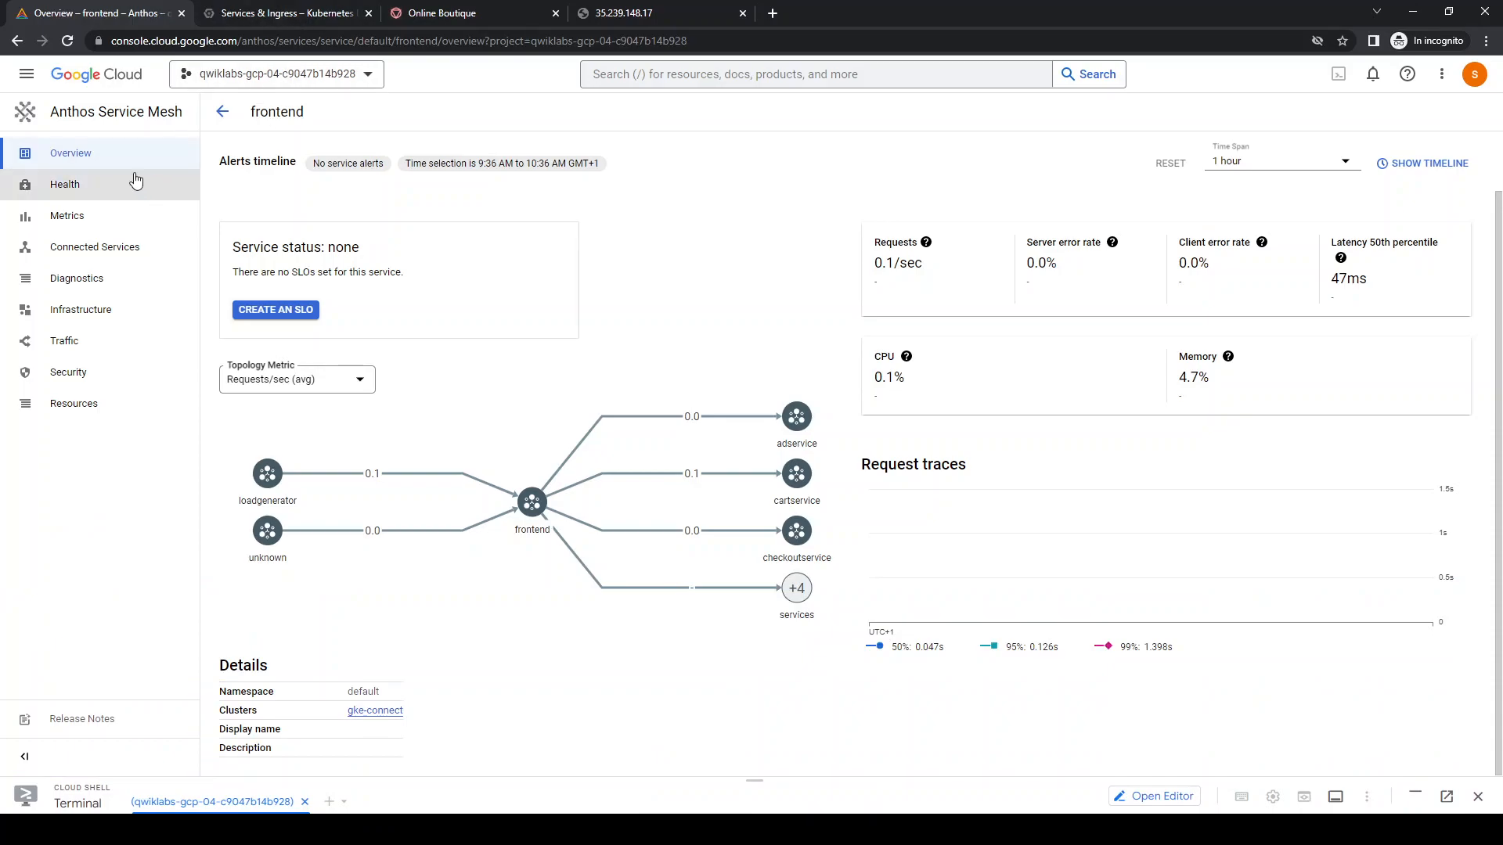
left_click(75, 116)
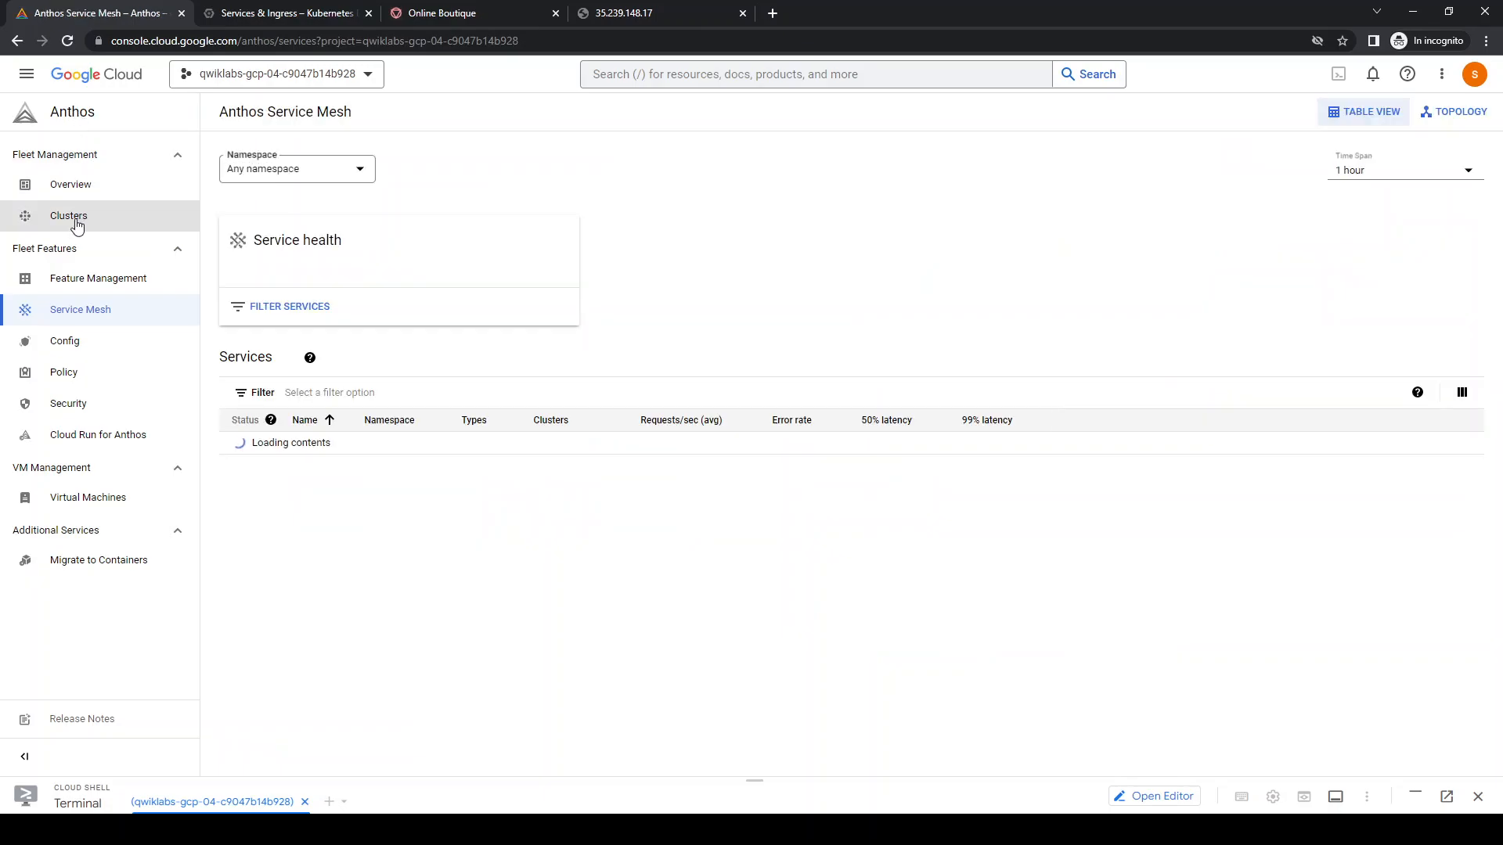
scroll(423, 674, "down", 1)
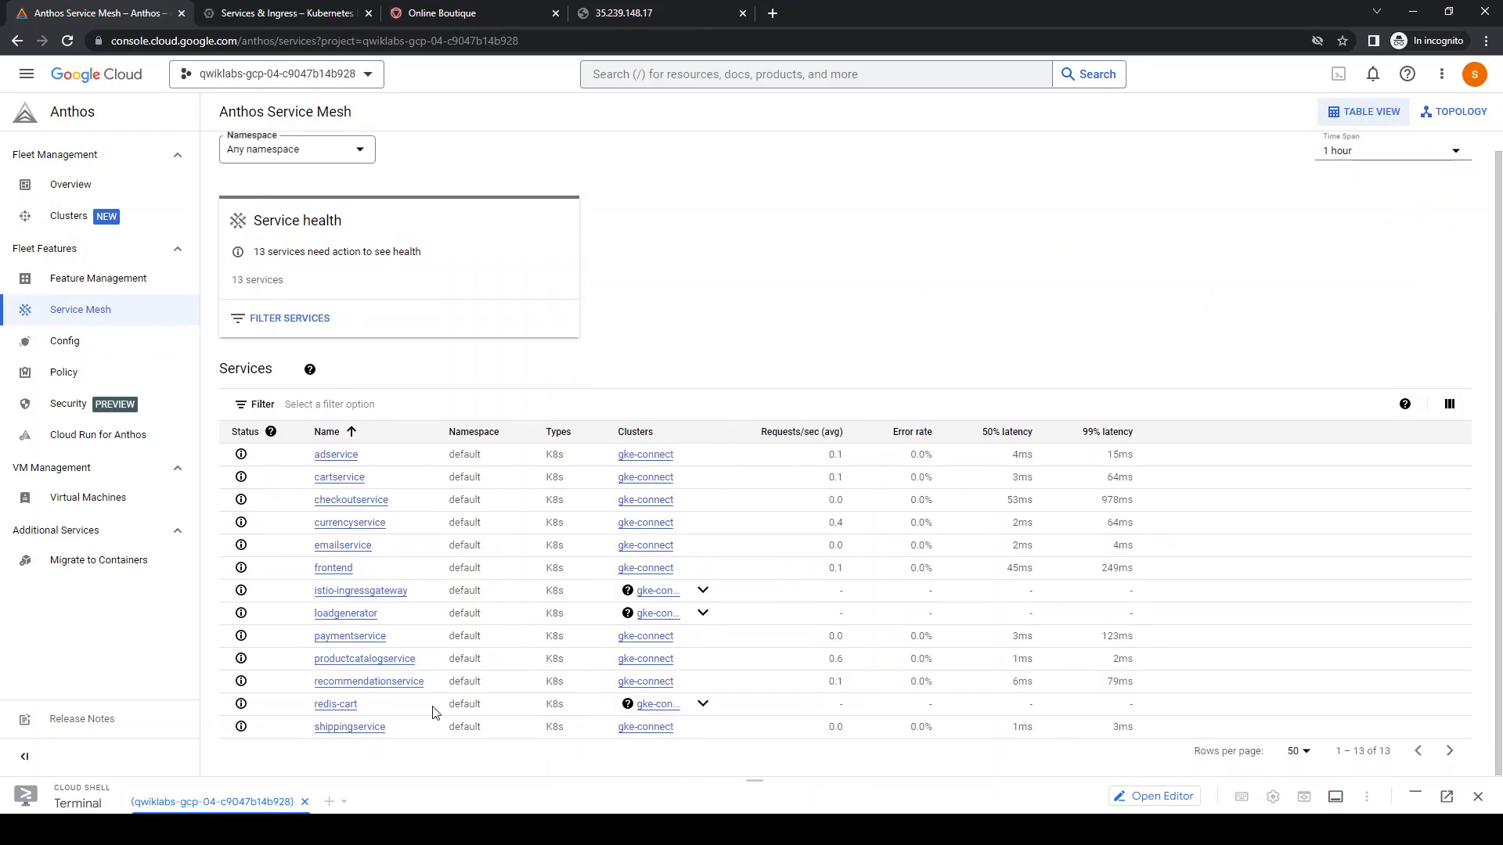
left_click(397, 662)
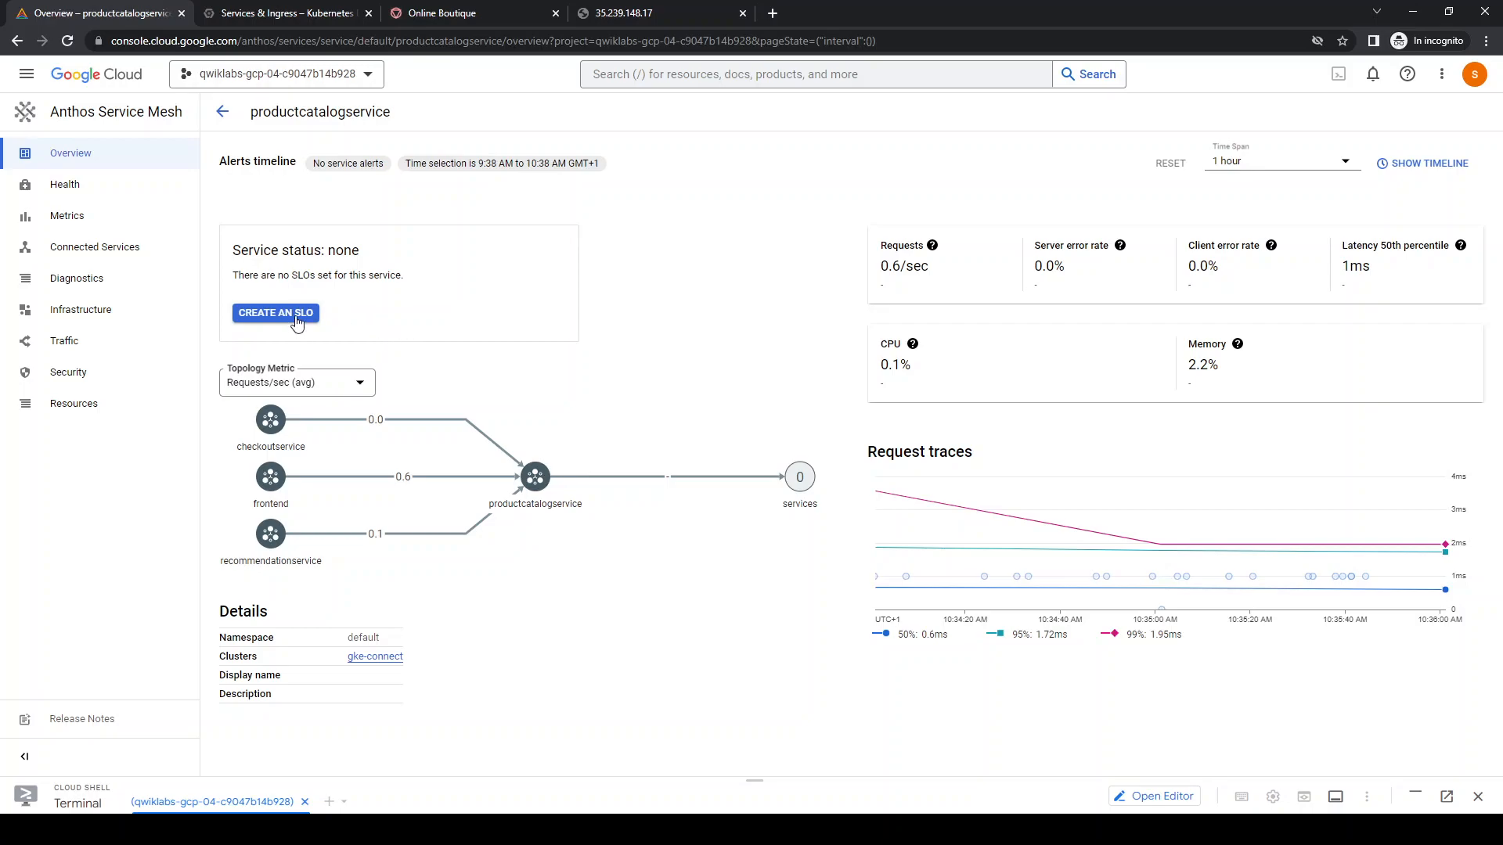
left_click(81, 188)
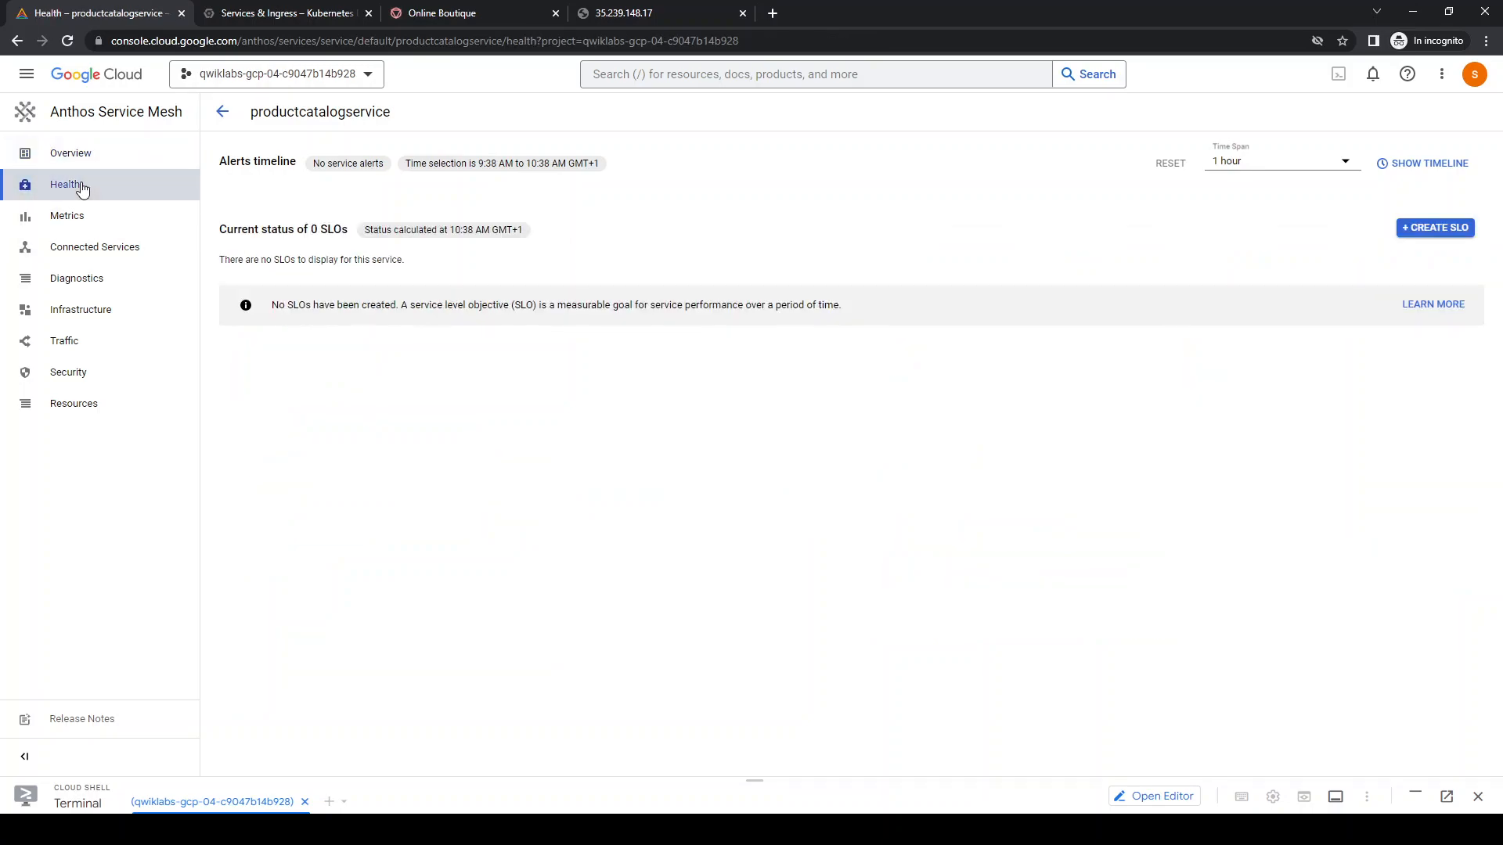
Start a new SLO for productcatalogservice with a request-based Latency indicator and a latency threshold of 1000 ms
left_click(1448, 229)
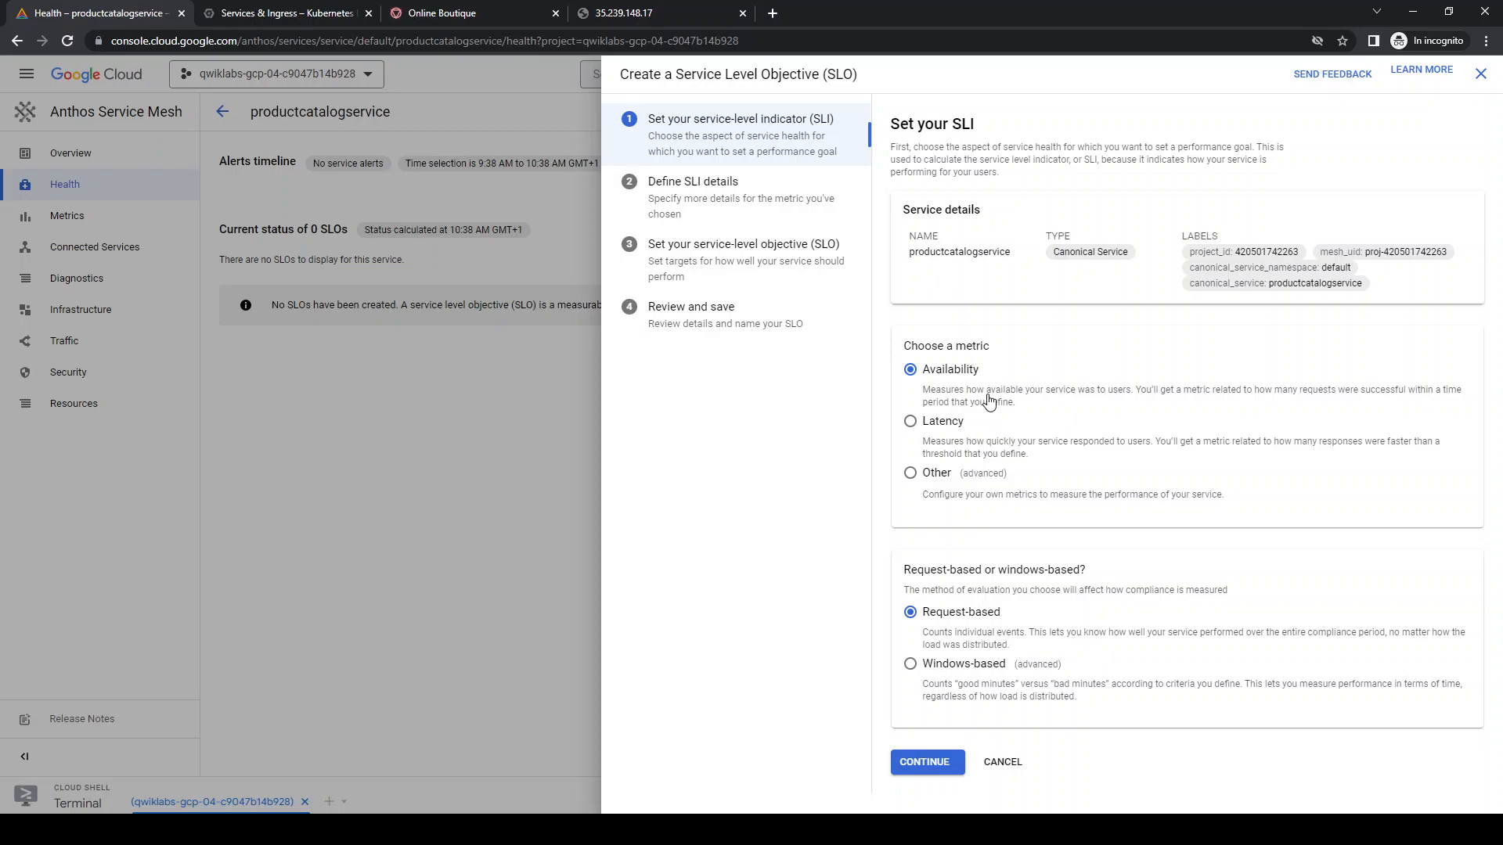
left_click(910, 421)
left_click(922, 764)
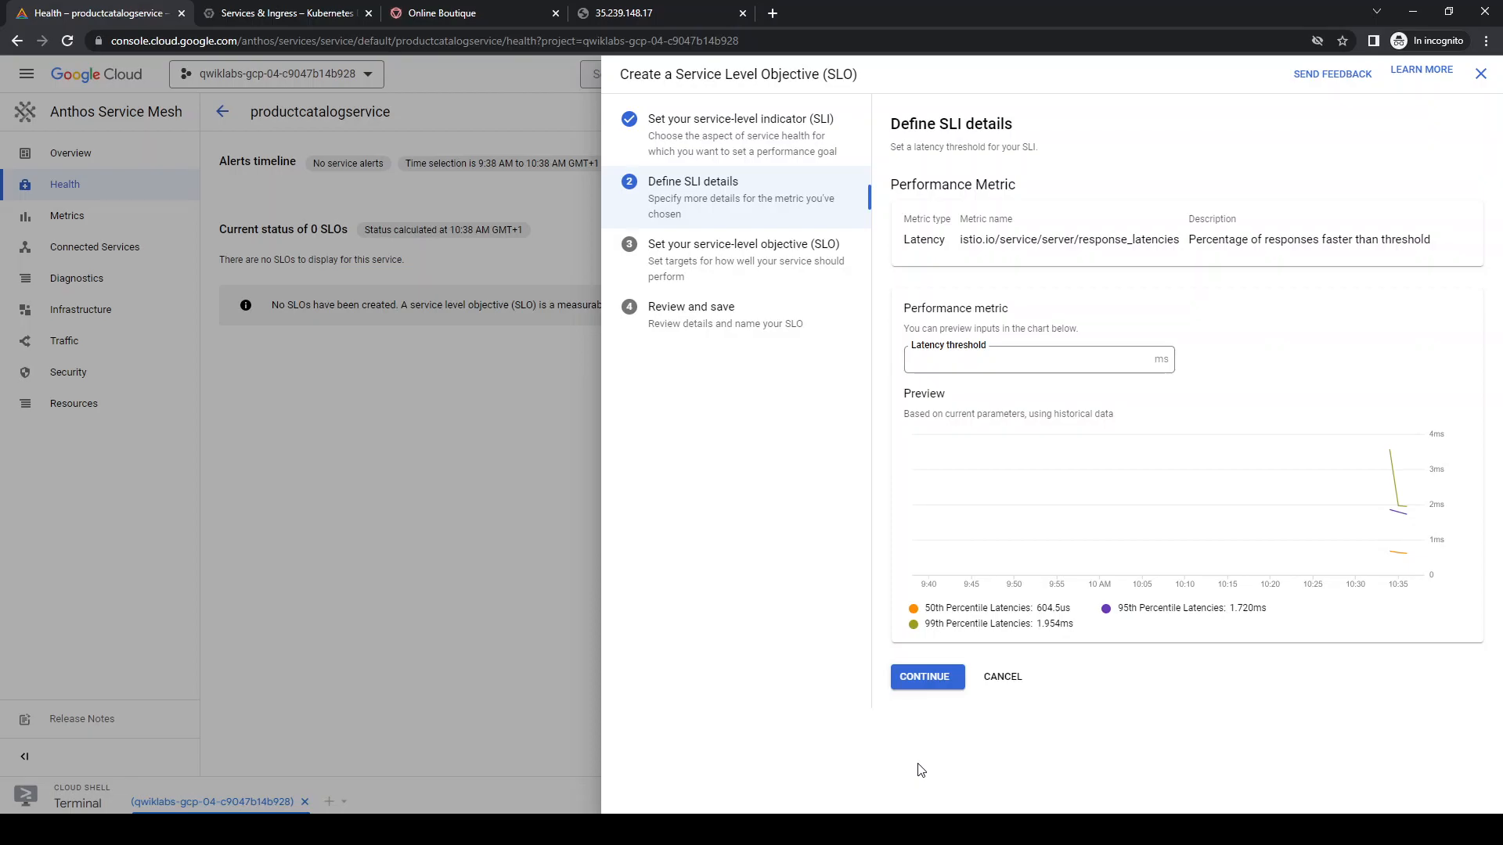
left_click(994, 360)
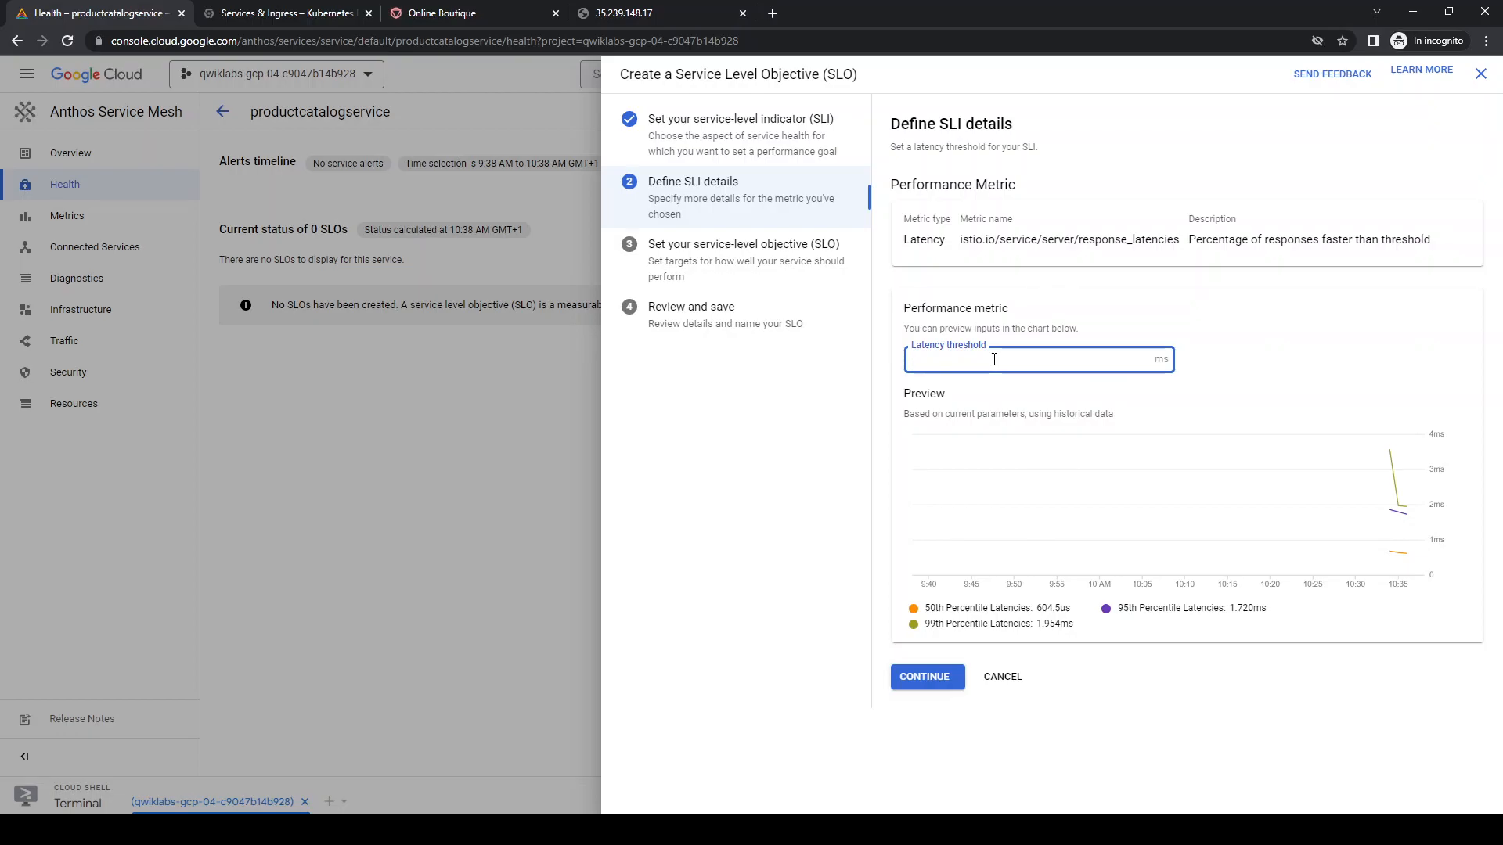
type("1000")
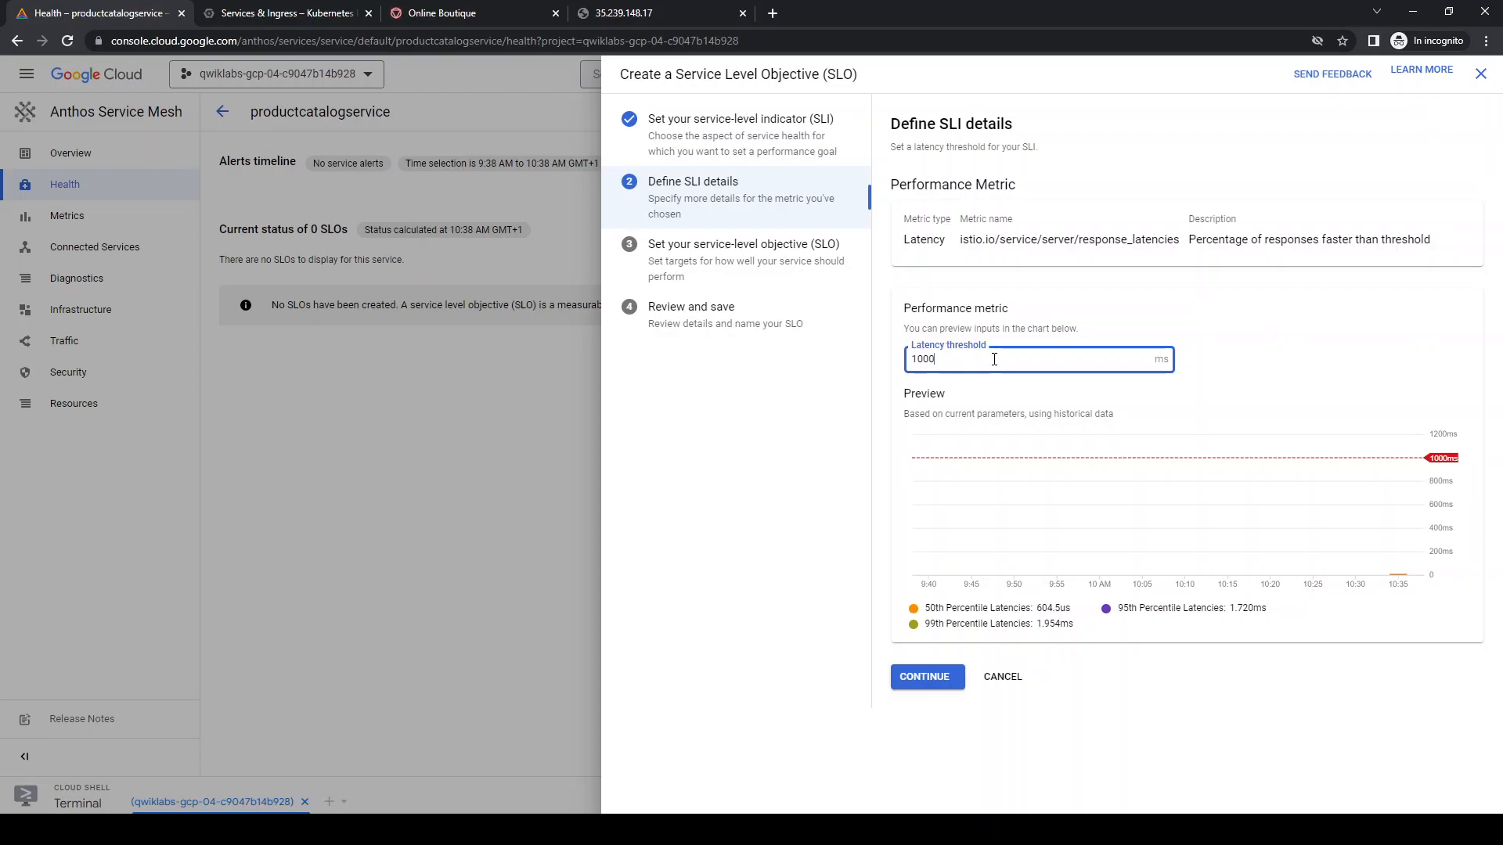
left_click(939, 677)
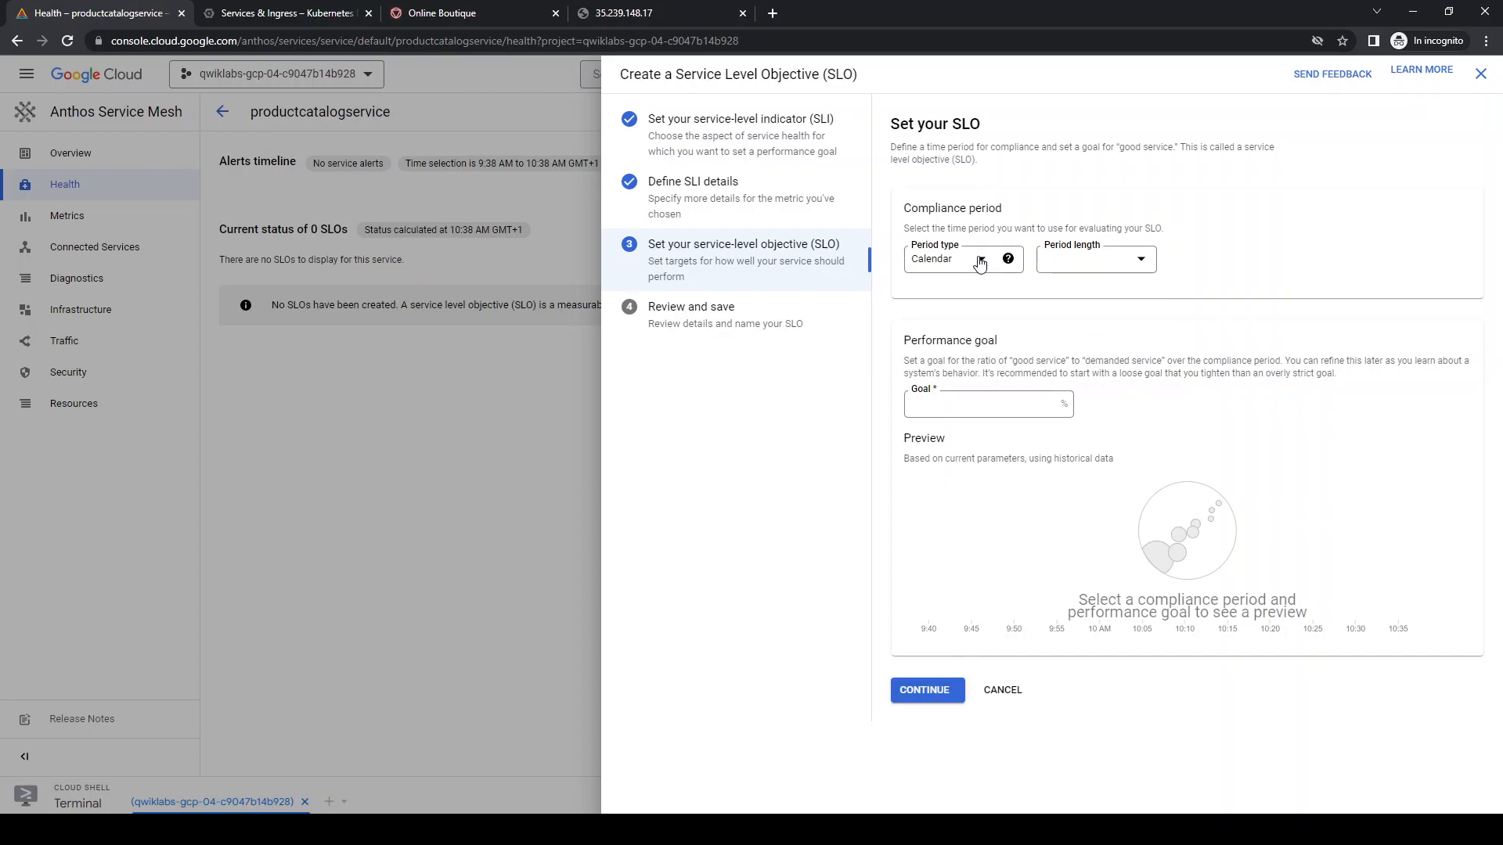
Set the SLO's compliance period to Calendar day and its performance goal to 99.5%, and create it
left_click(1092, 274)
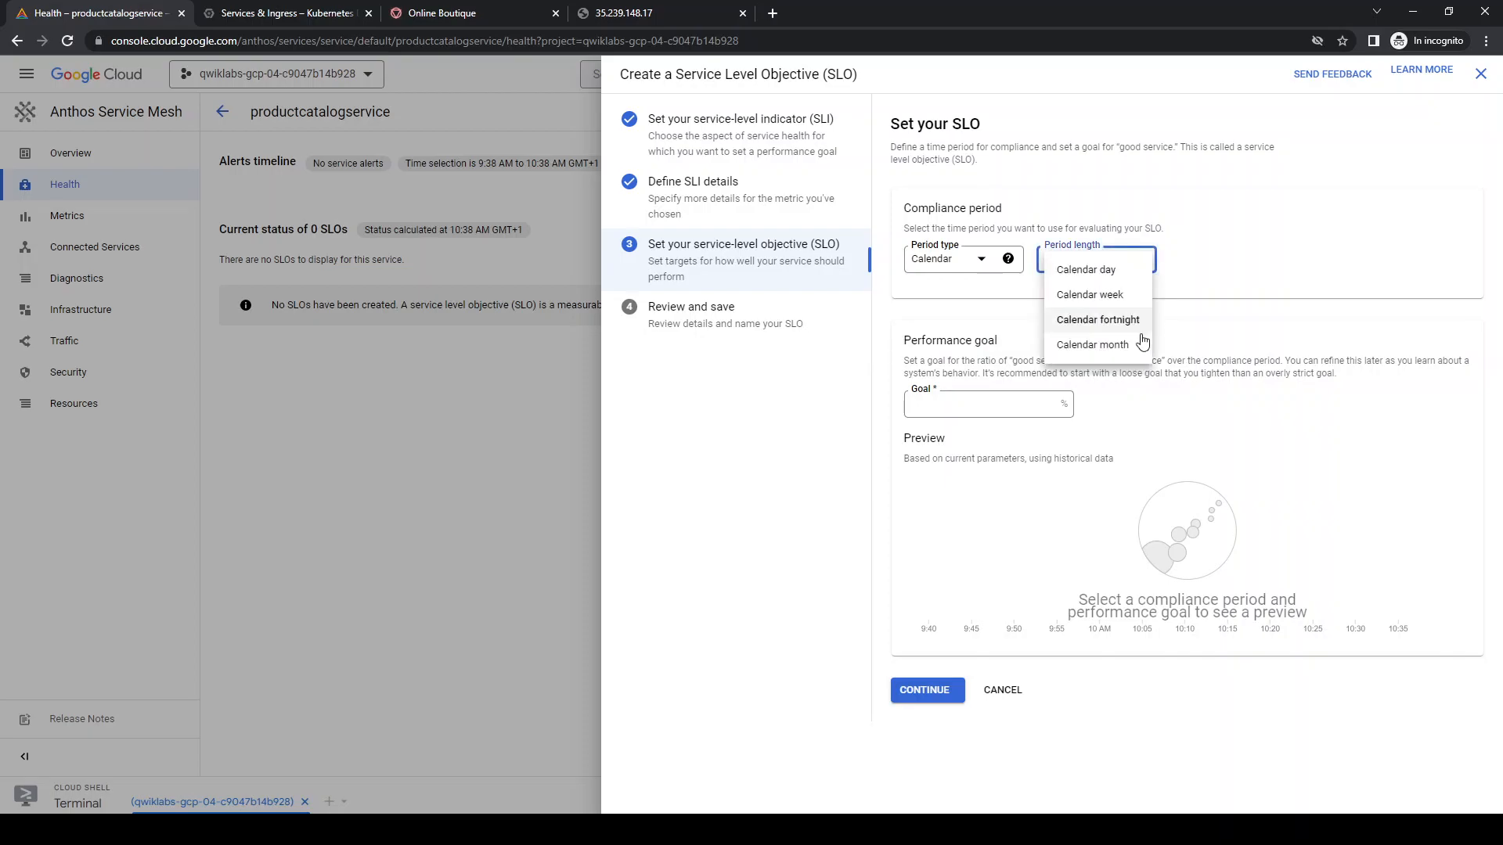
left_click(1112, 277)
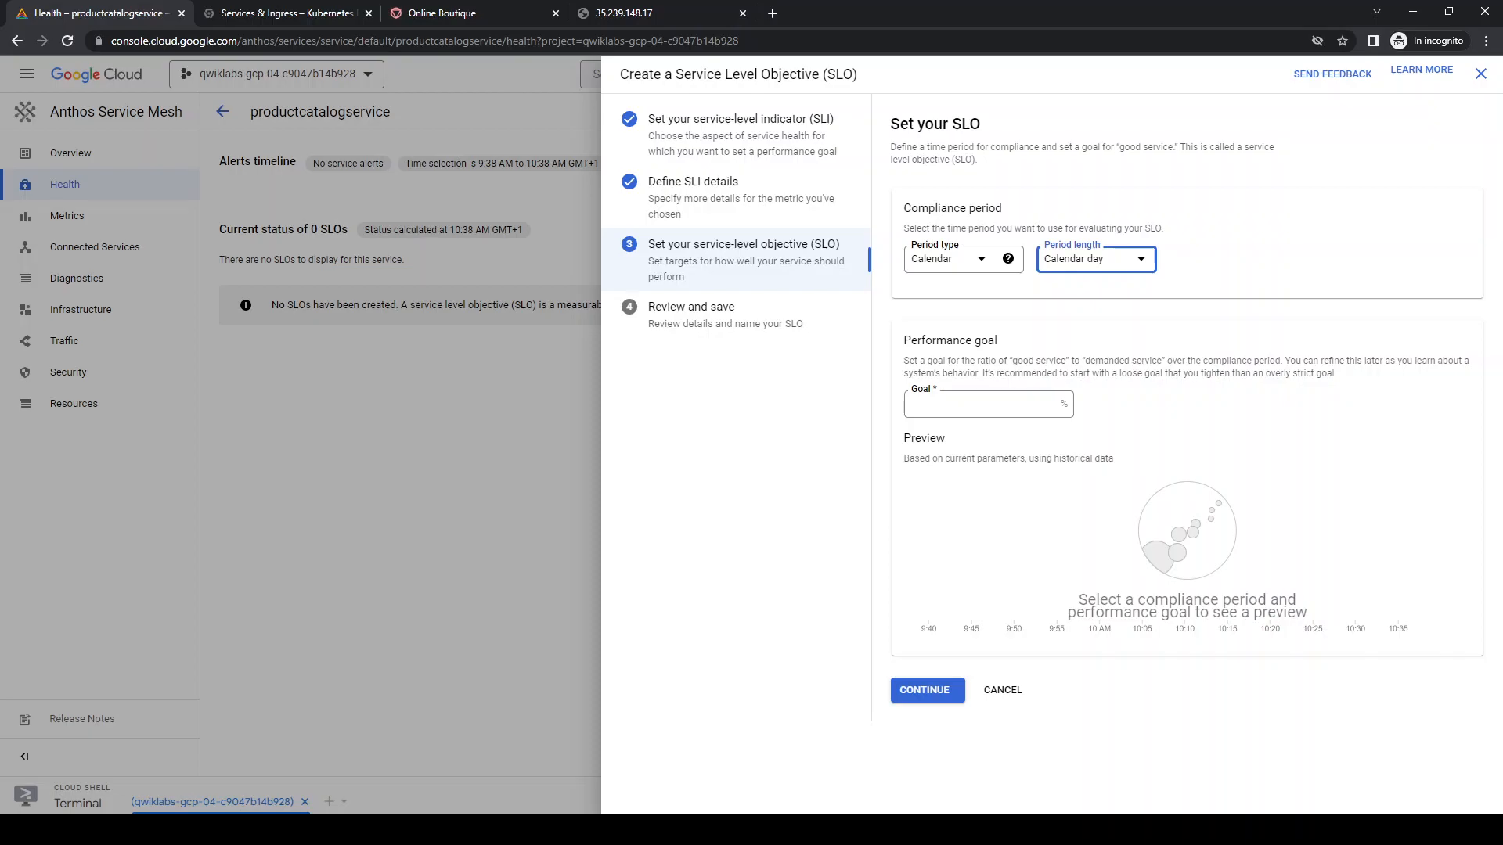
left_click(923, 403)
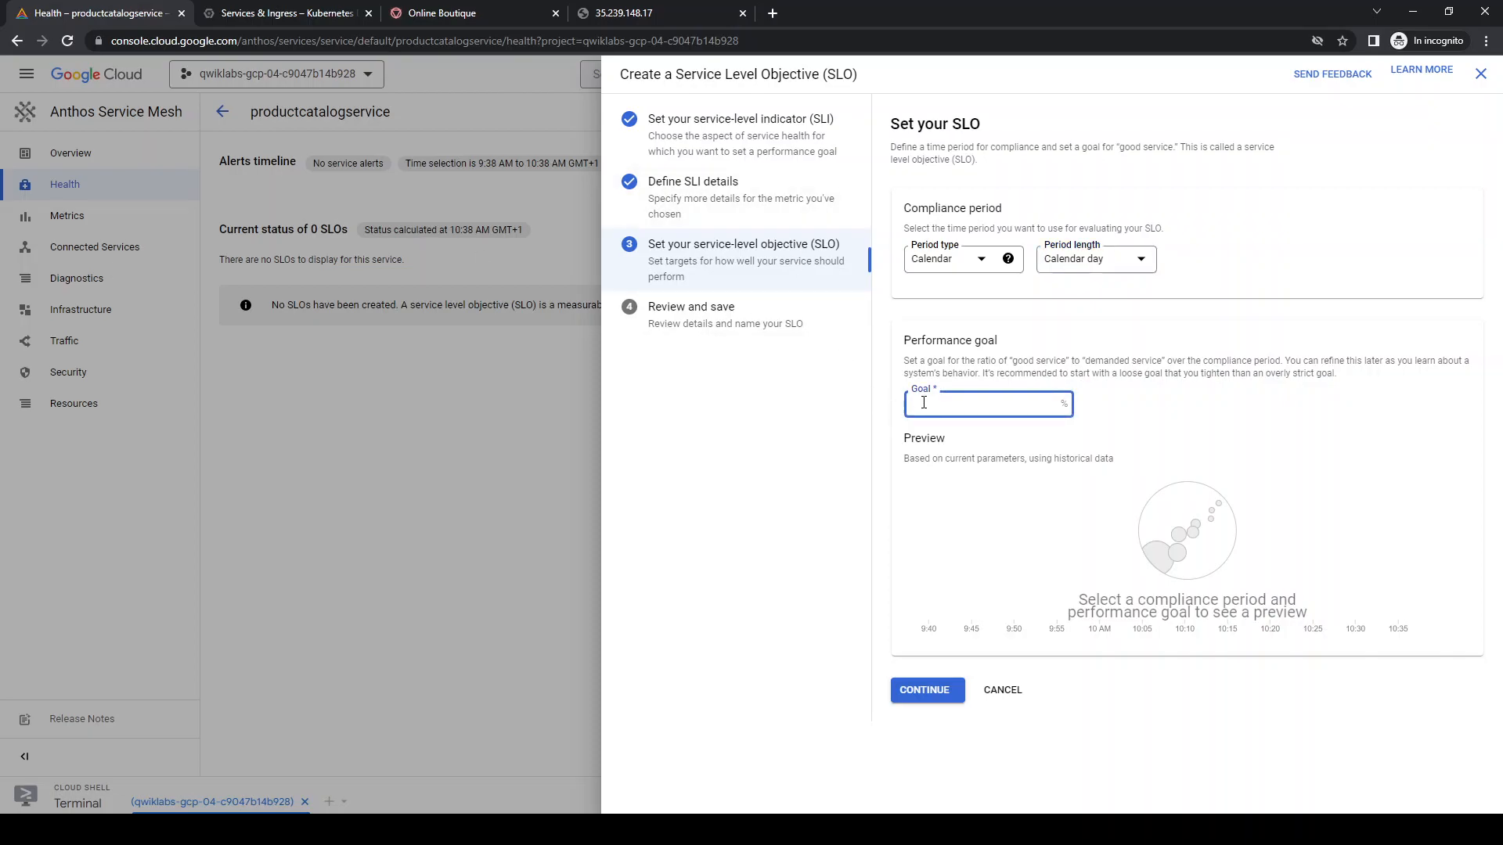
type("99.5")
left_click(927, 690)
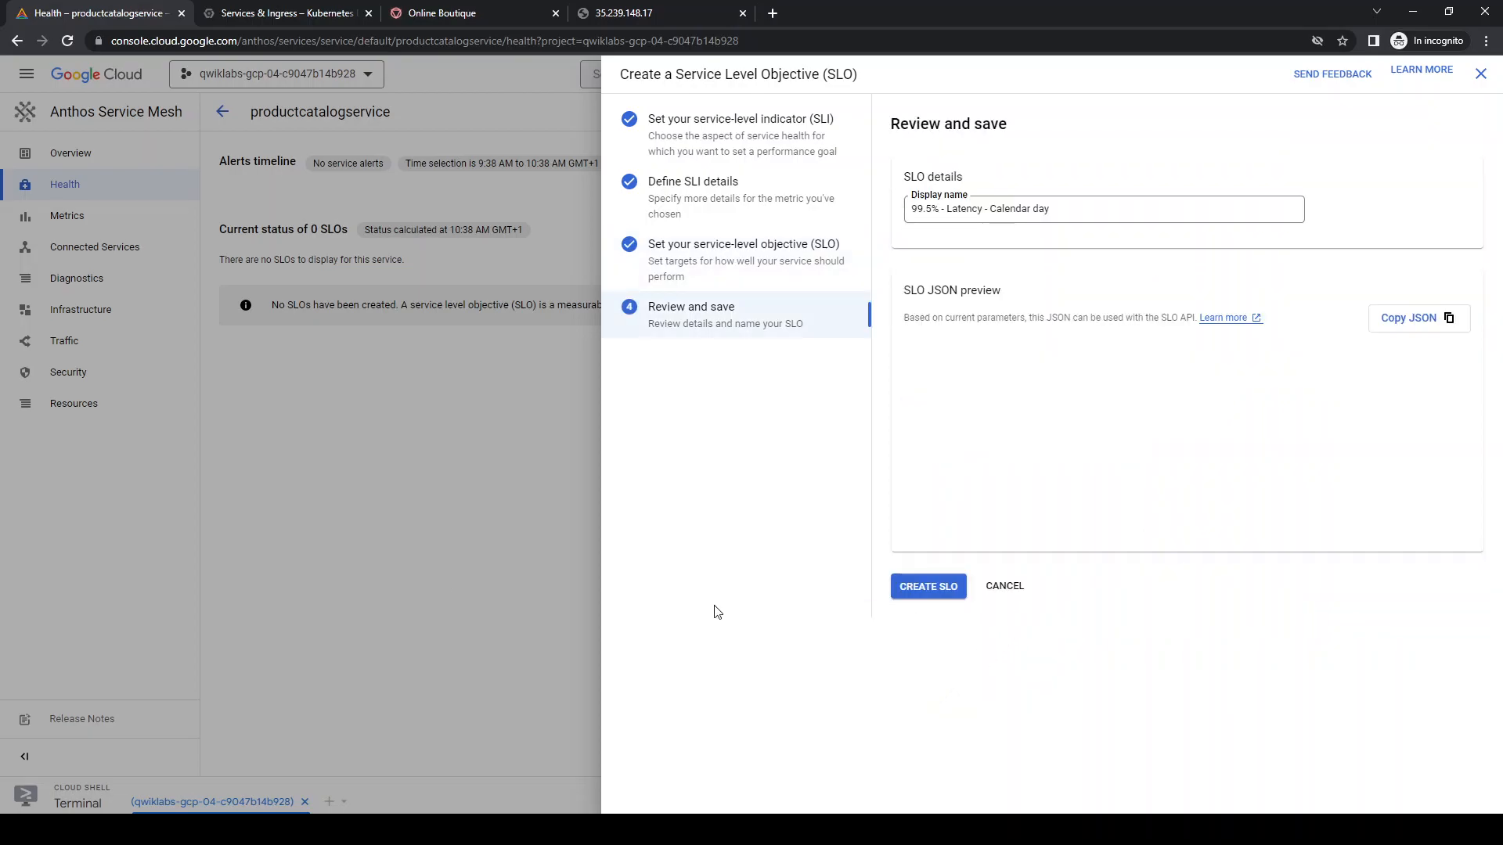
left_click(917, 598)
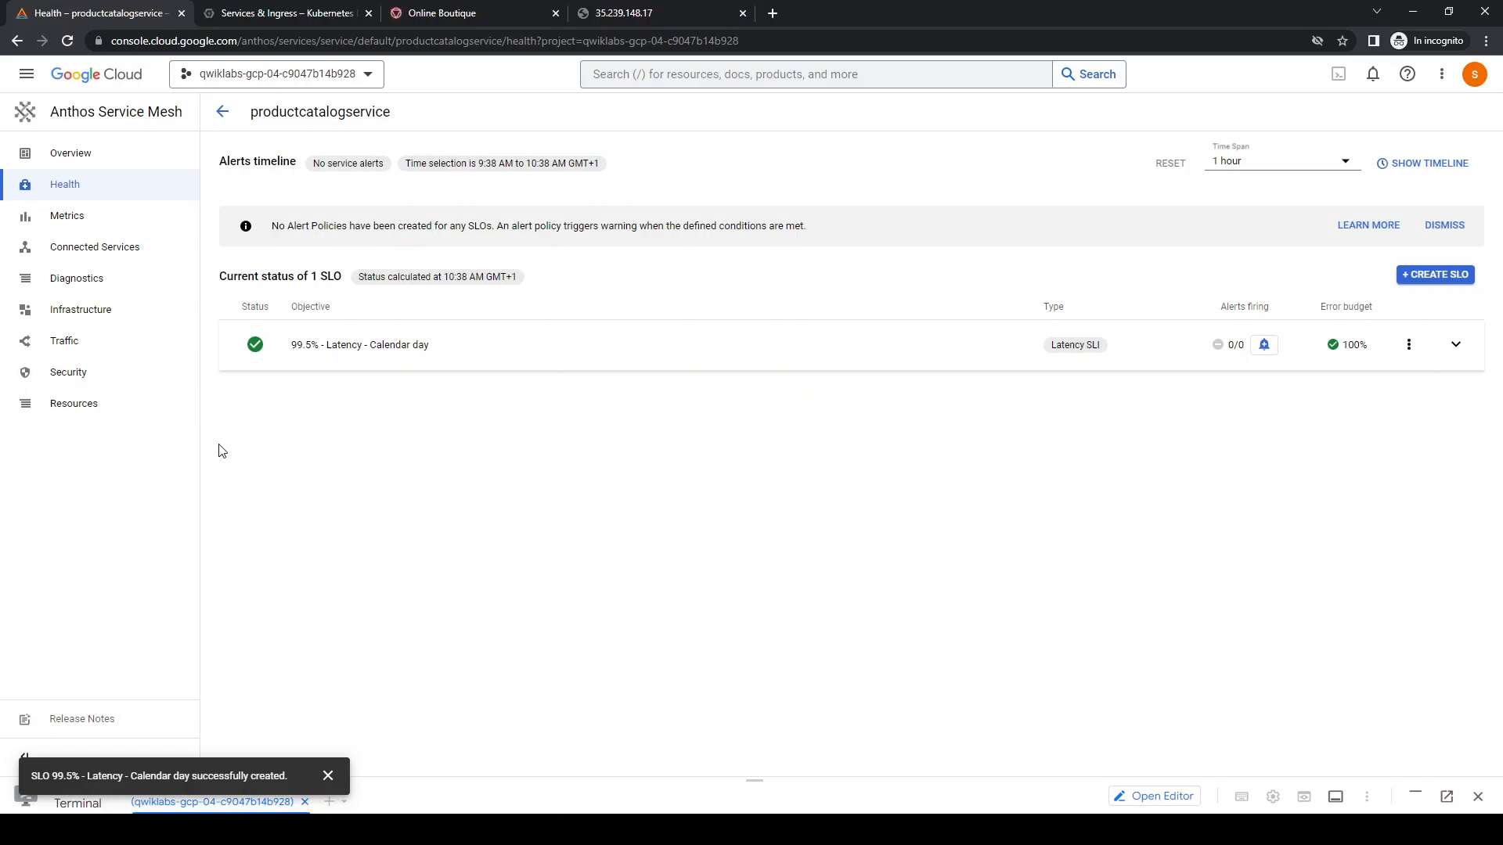
Examine the metrics of productcatalogservice, with requests per second broken down by Source service, through to CPU and memory usage
left_click(77, 216)
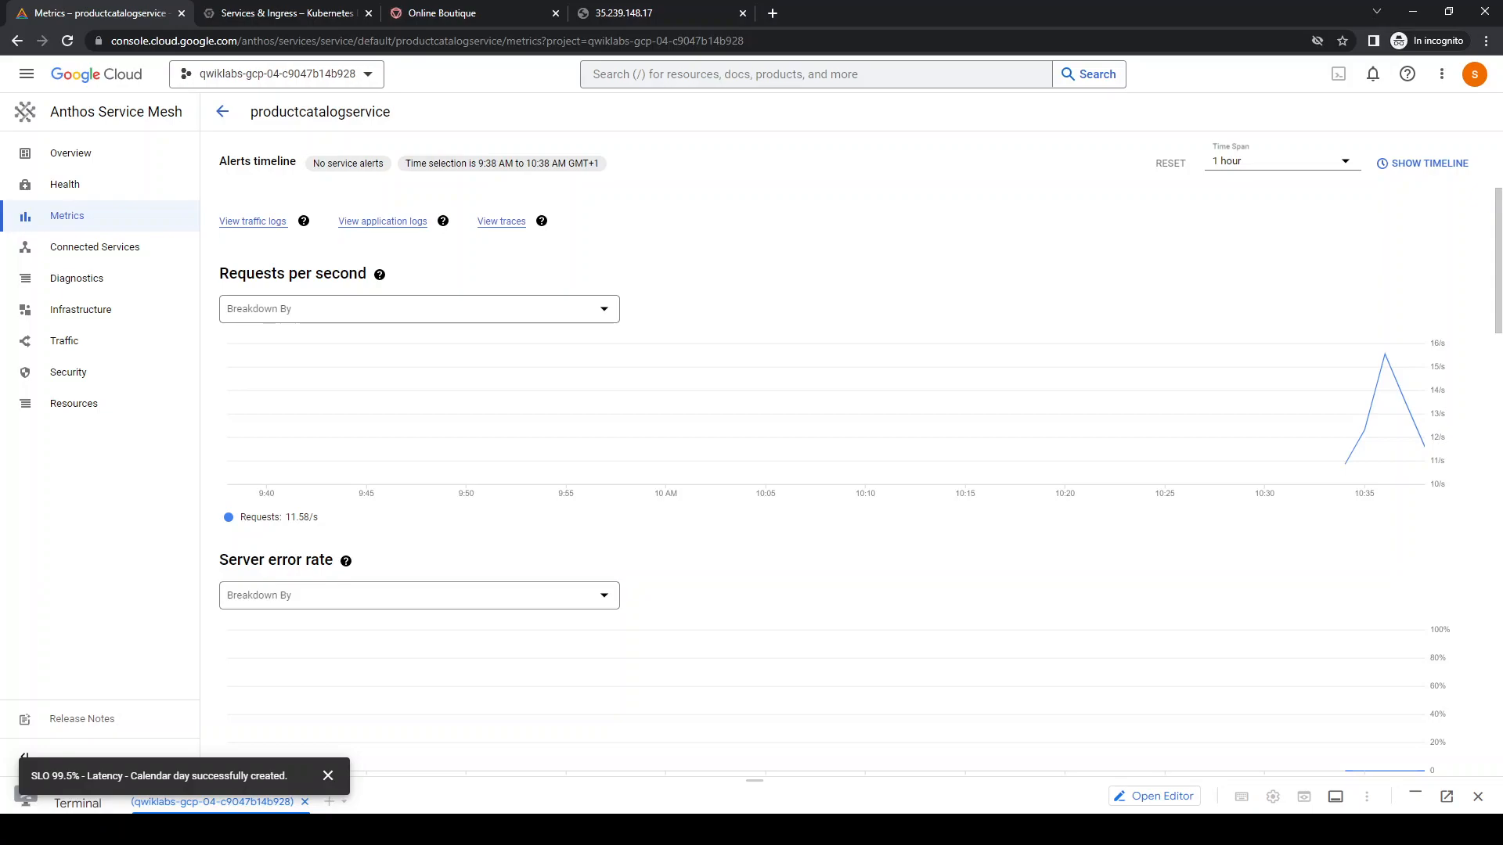
left_click(335, 319)
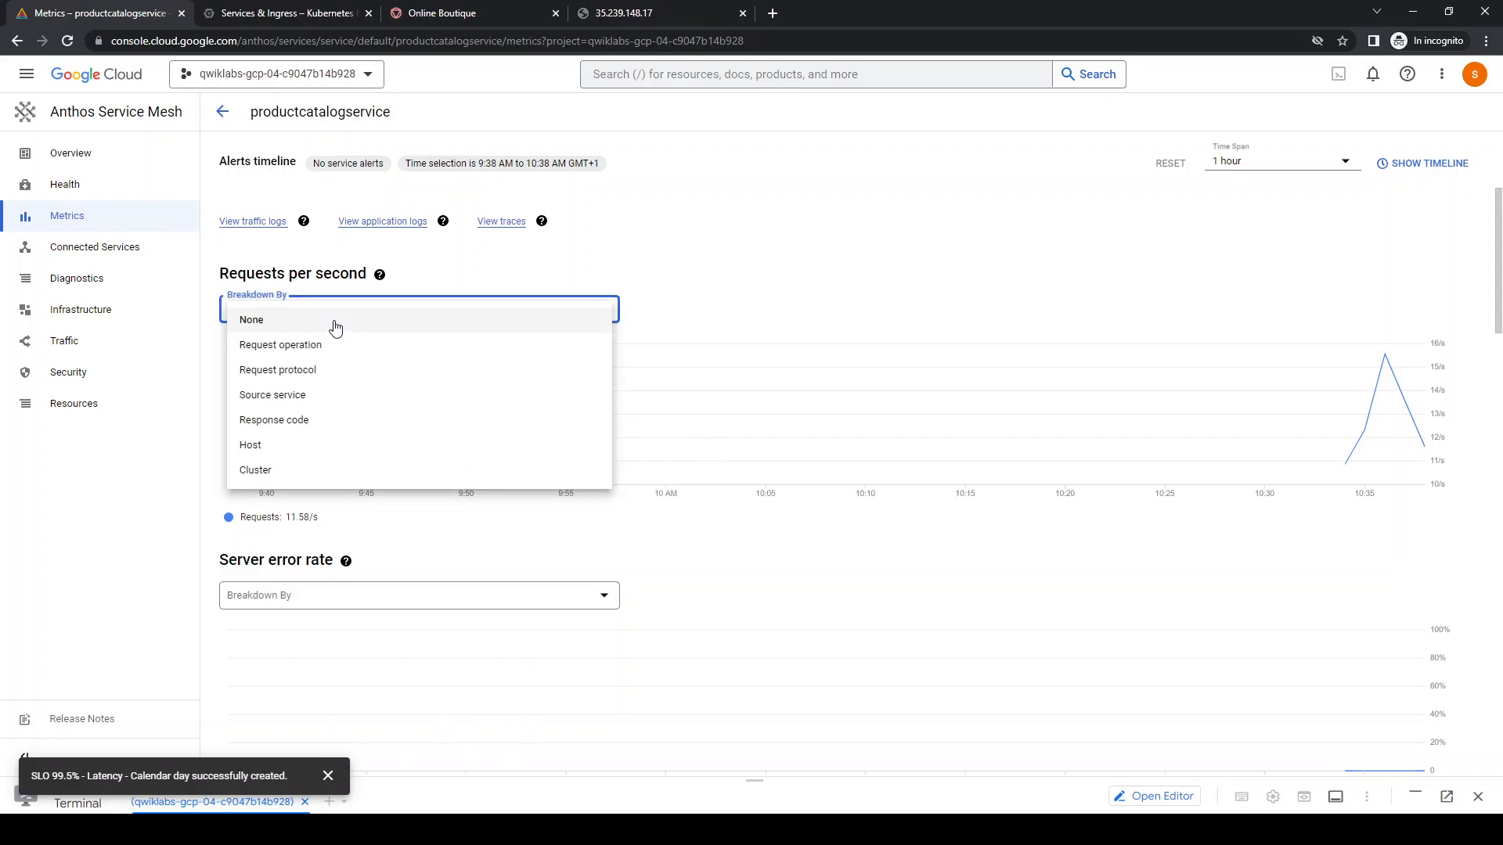
left_click(303, 396)
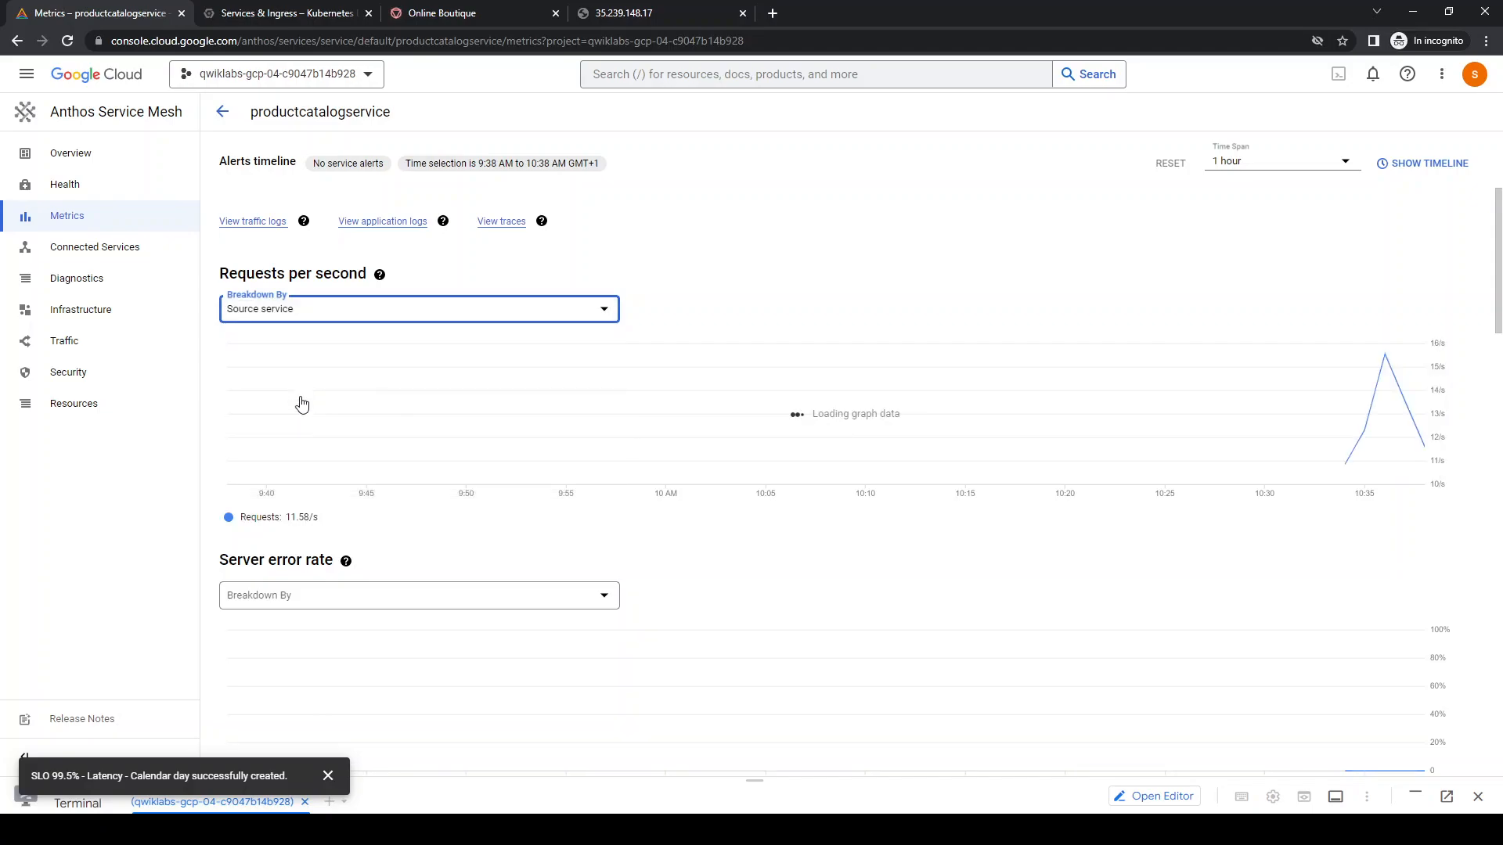
mouse_move(1358, 405)
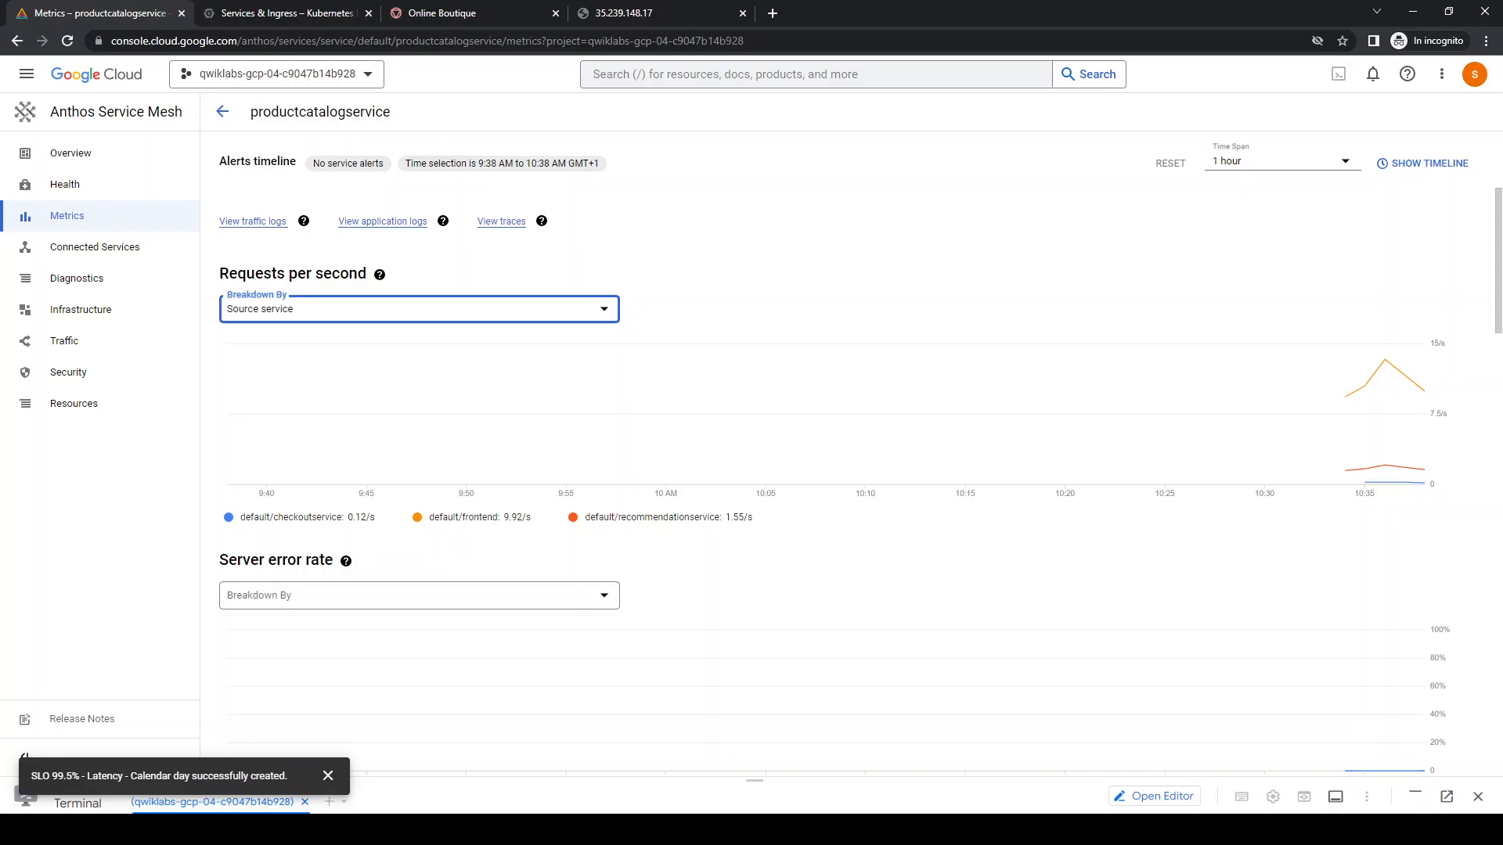
scroll(818, 562, "down", 1)
scroll(819, 562, "down", 10)
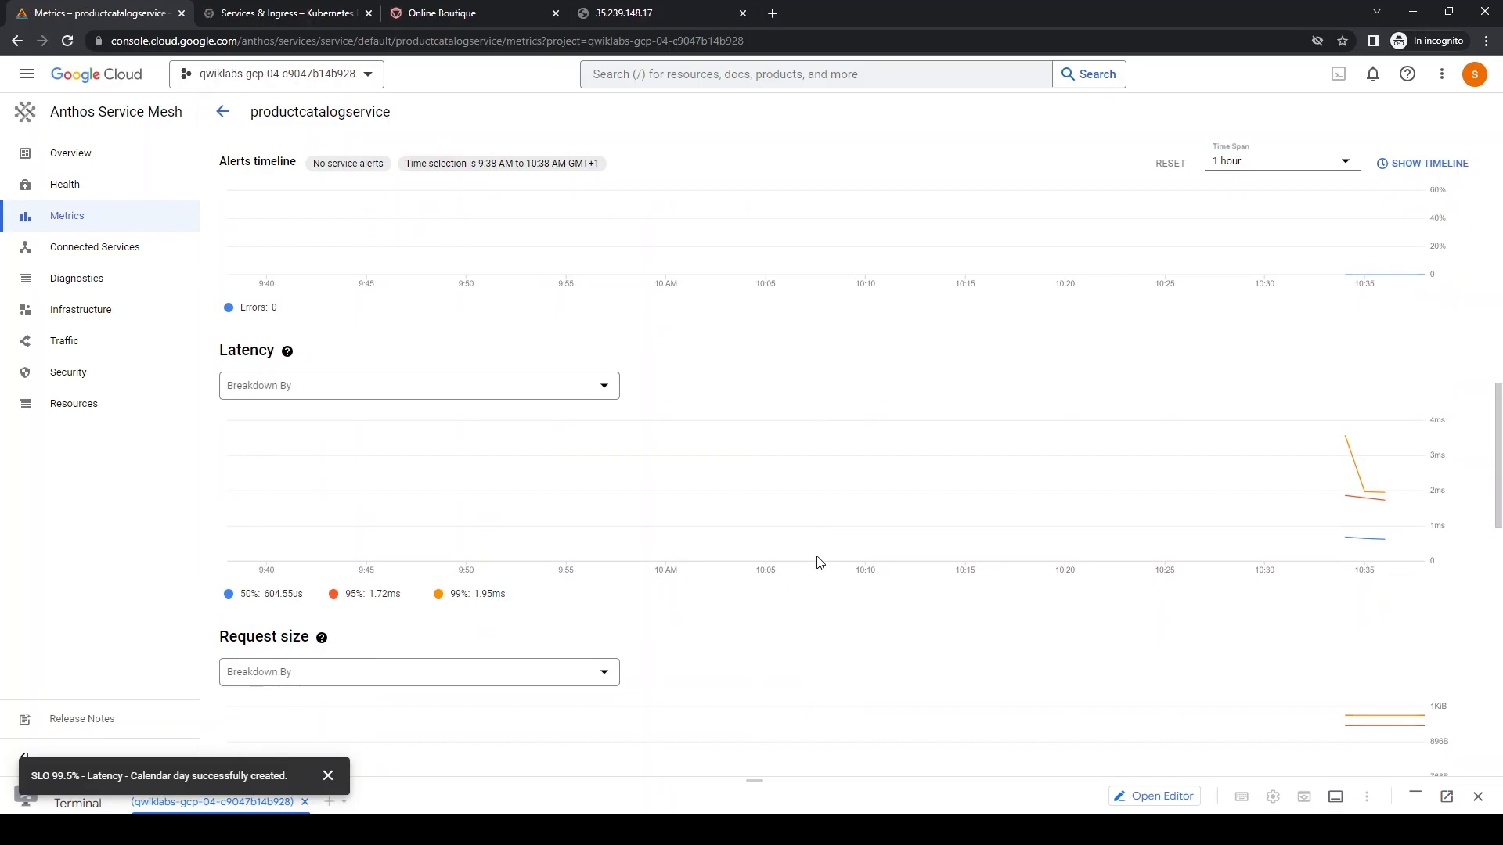
scroll(818, 562, "down", 4)
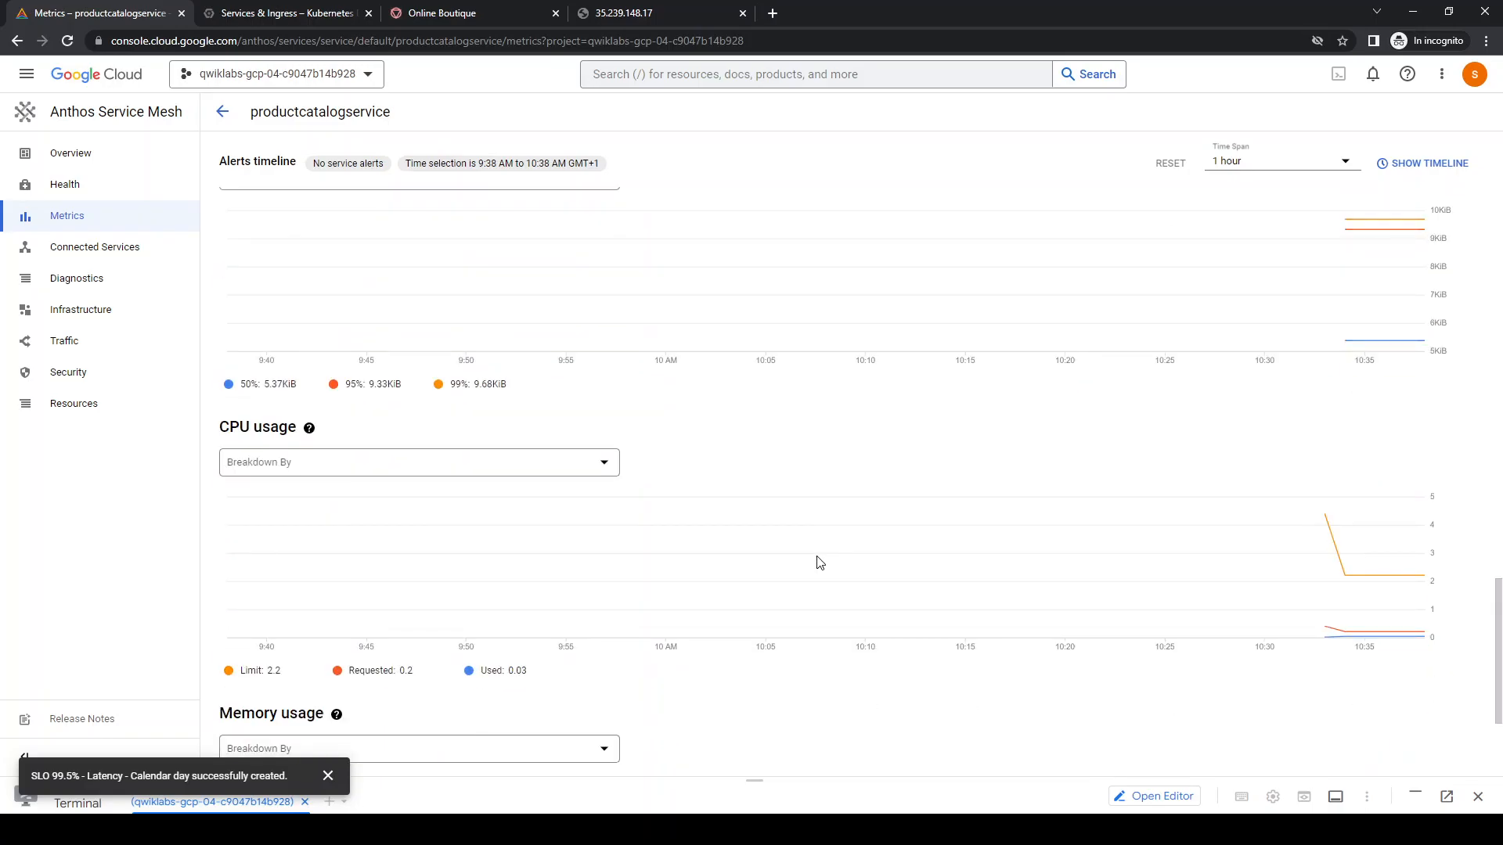
scroll(819, 562, "down", 2)
scroll(818, 562, "up", 16)
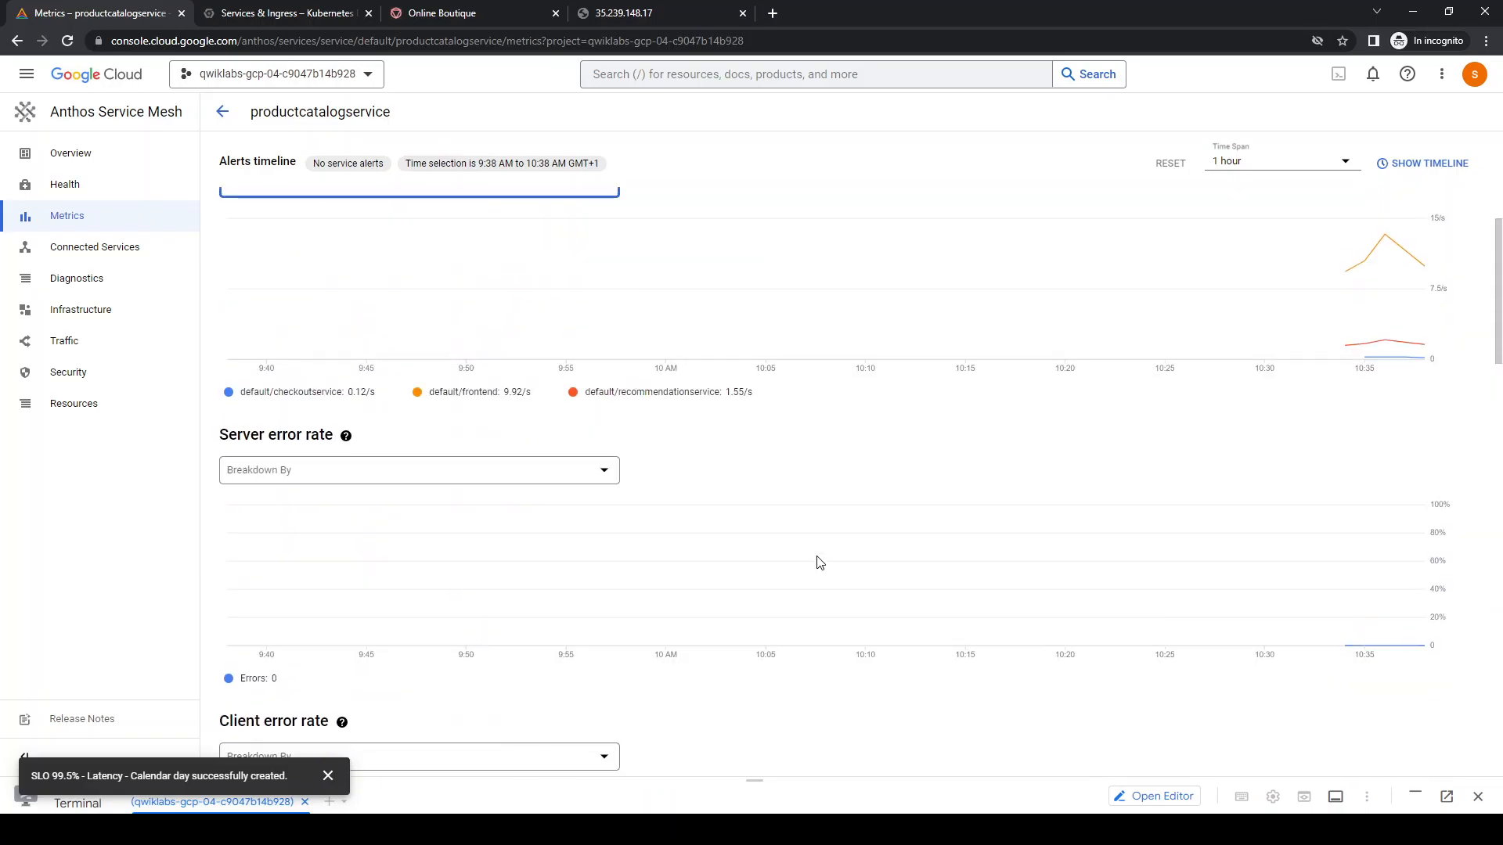
scroll(819, 562, "up", 2)
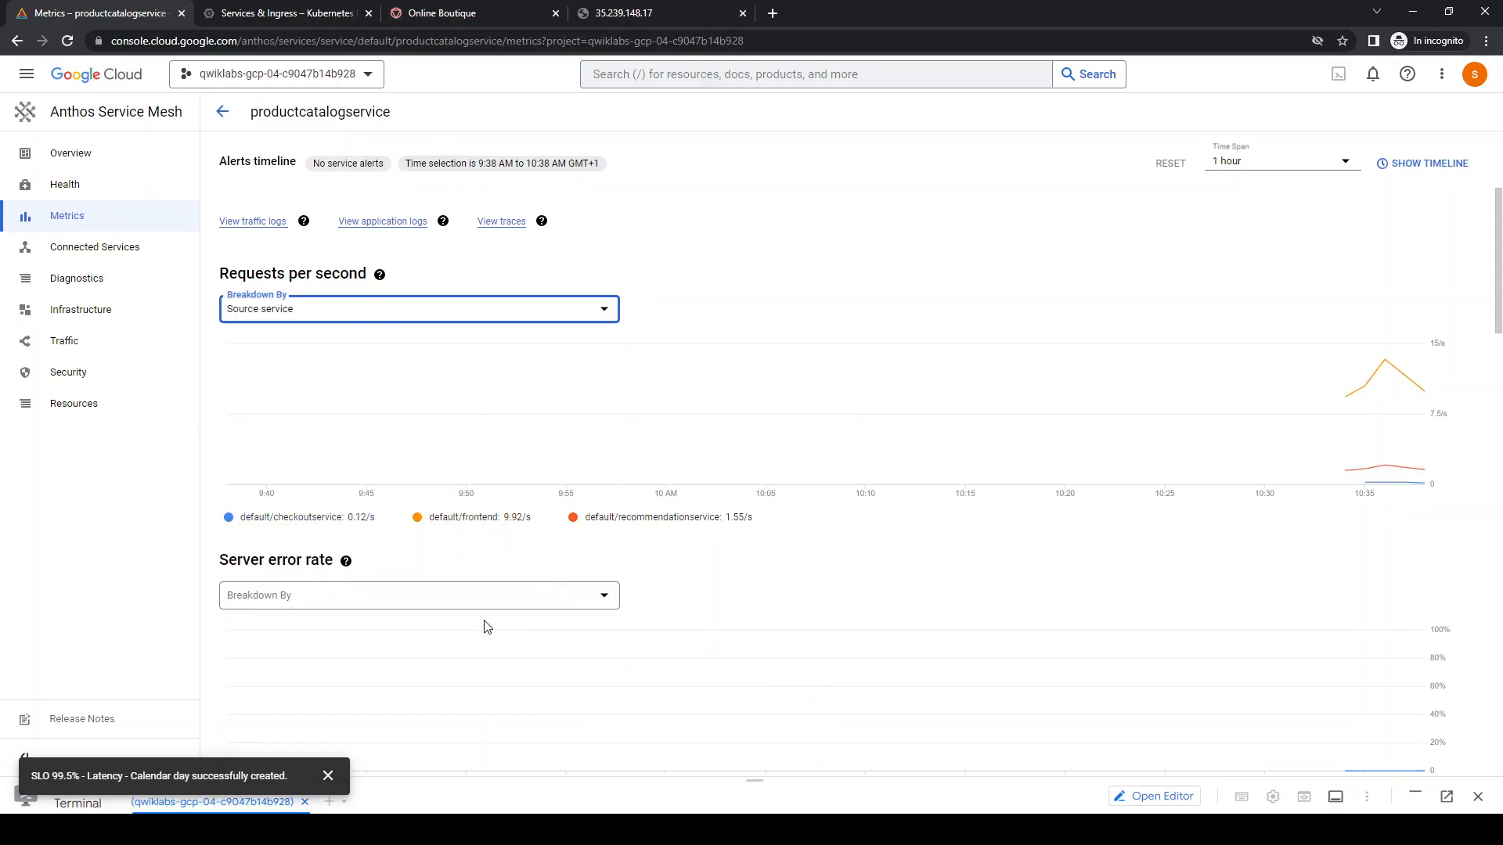
Return to the mesh service list and check the status of productcatalogservice
left_click(77, 124)
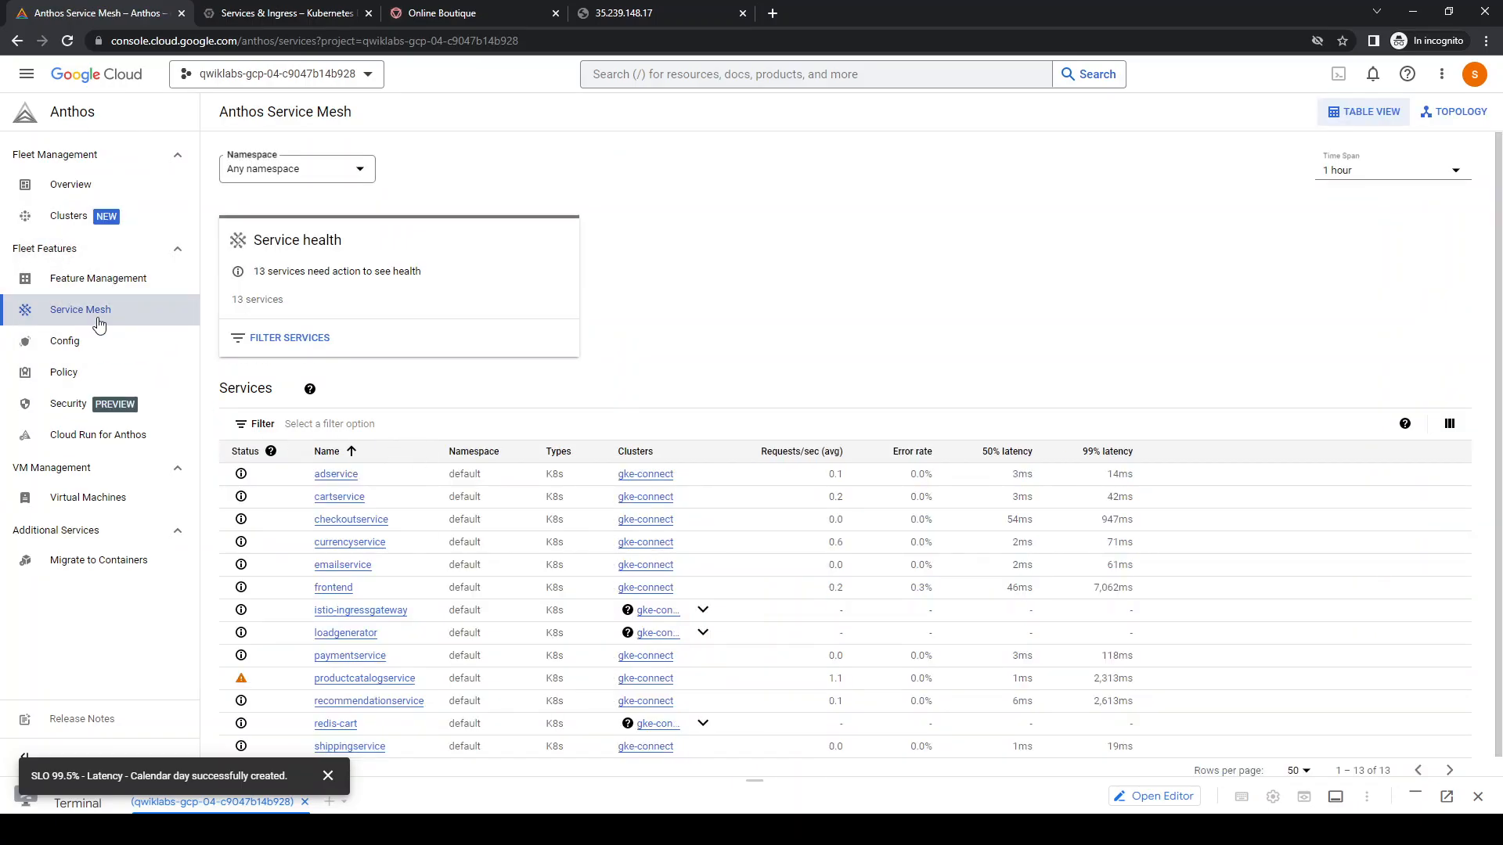
scroll(494, 506, "down", 1)
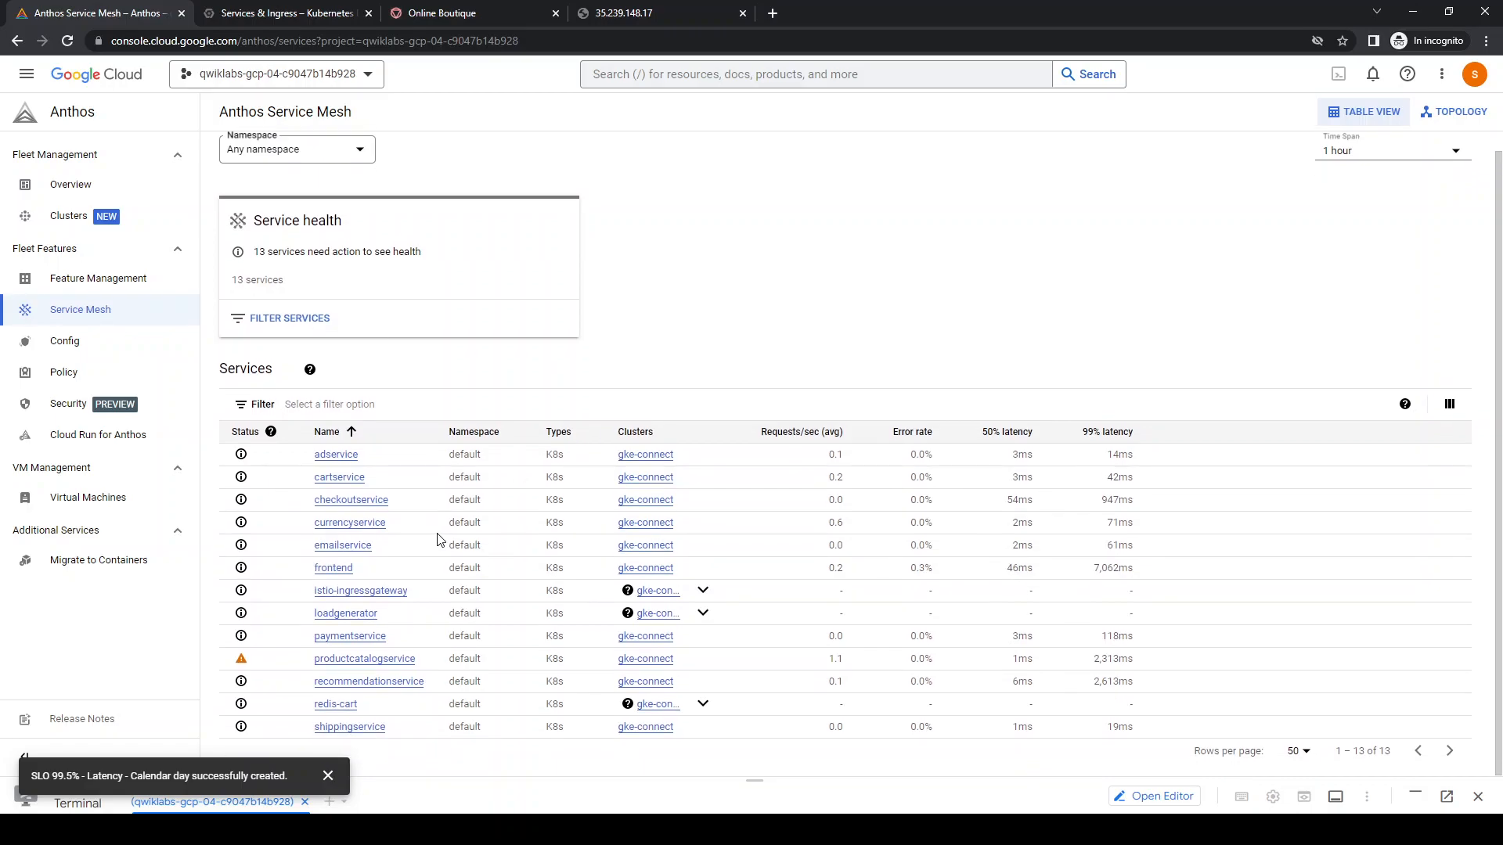
mouse_move(242, 664)
Switch to the Services & Ingress browser tab and open the Trace list of the project
left_click(234, 14)
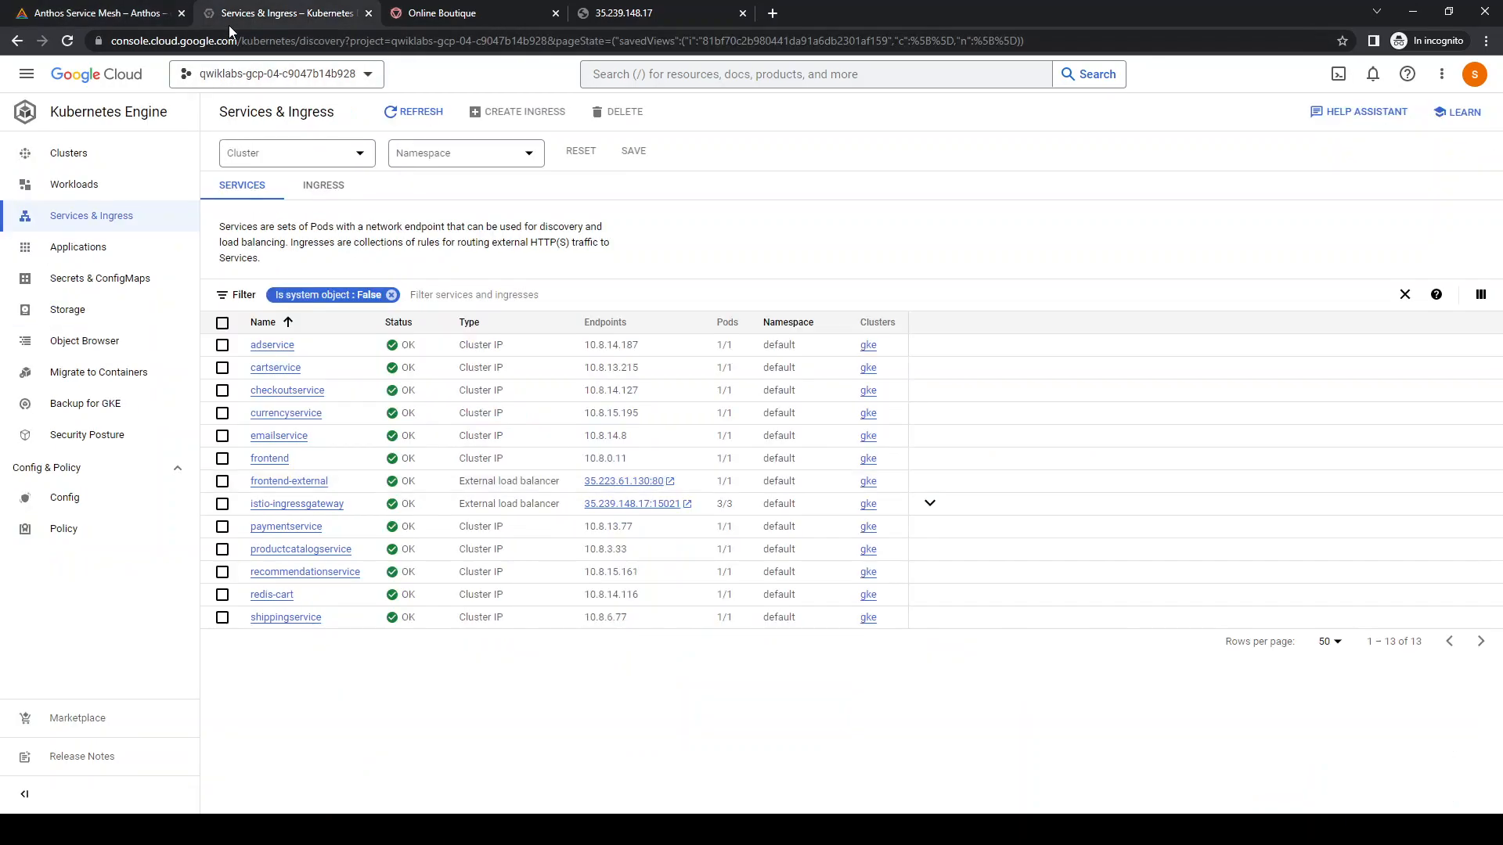
left_click(27, 74)
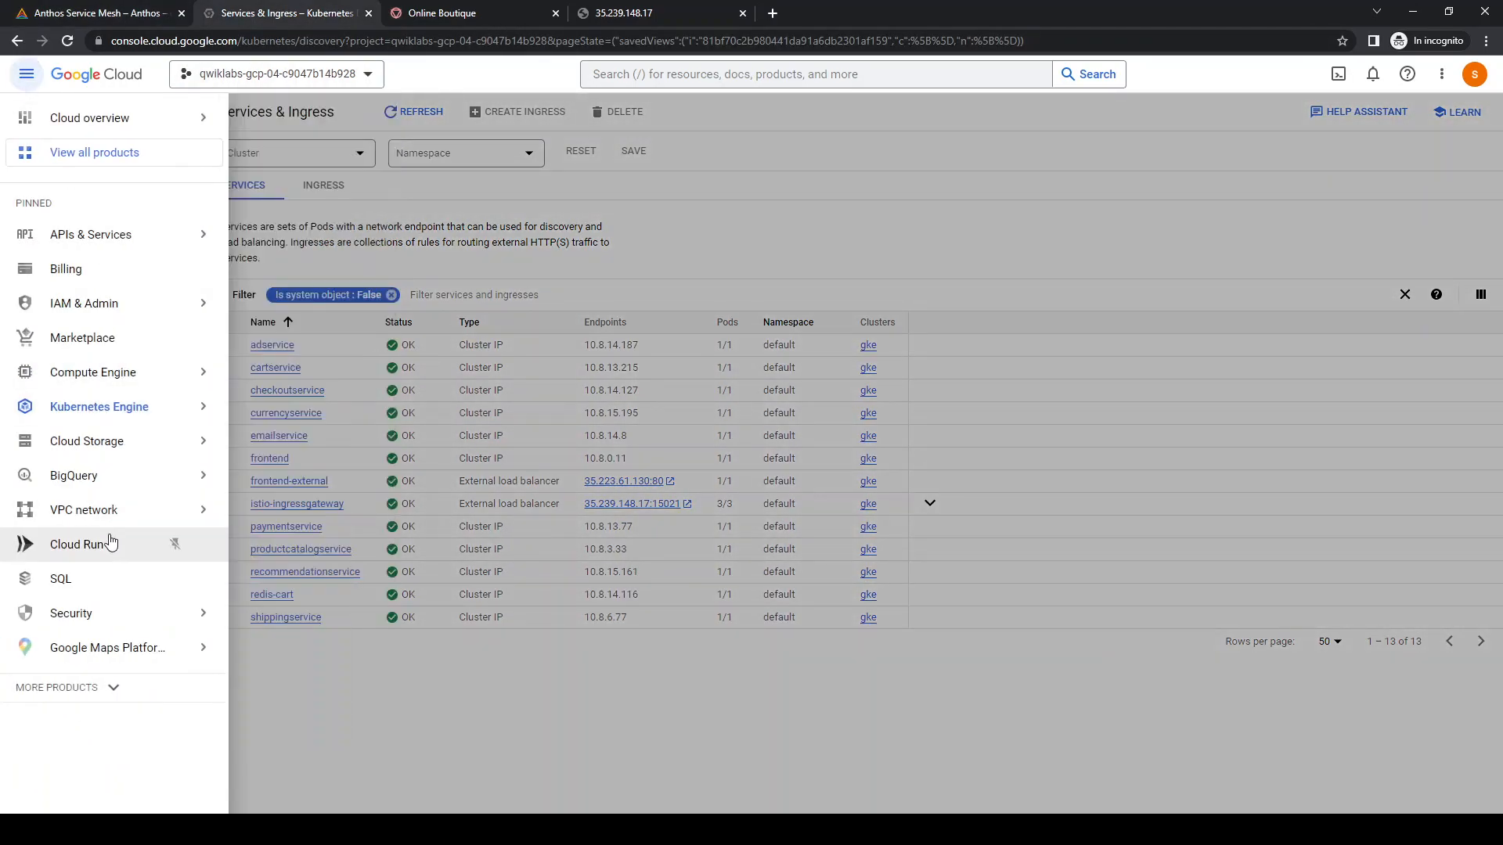
left_click(110, 687)
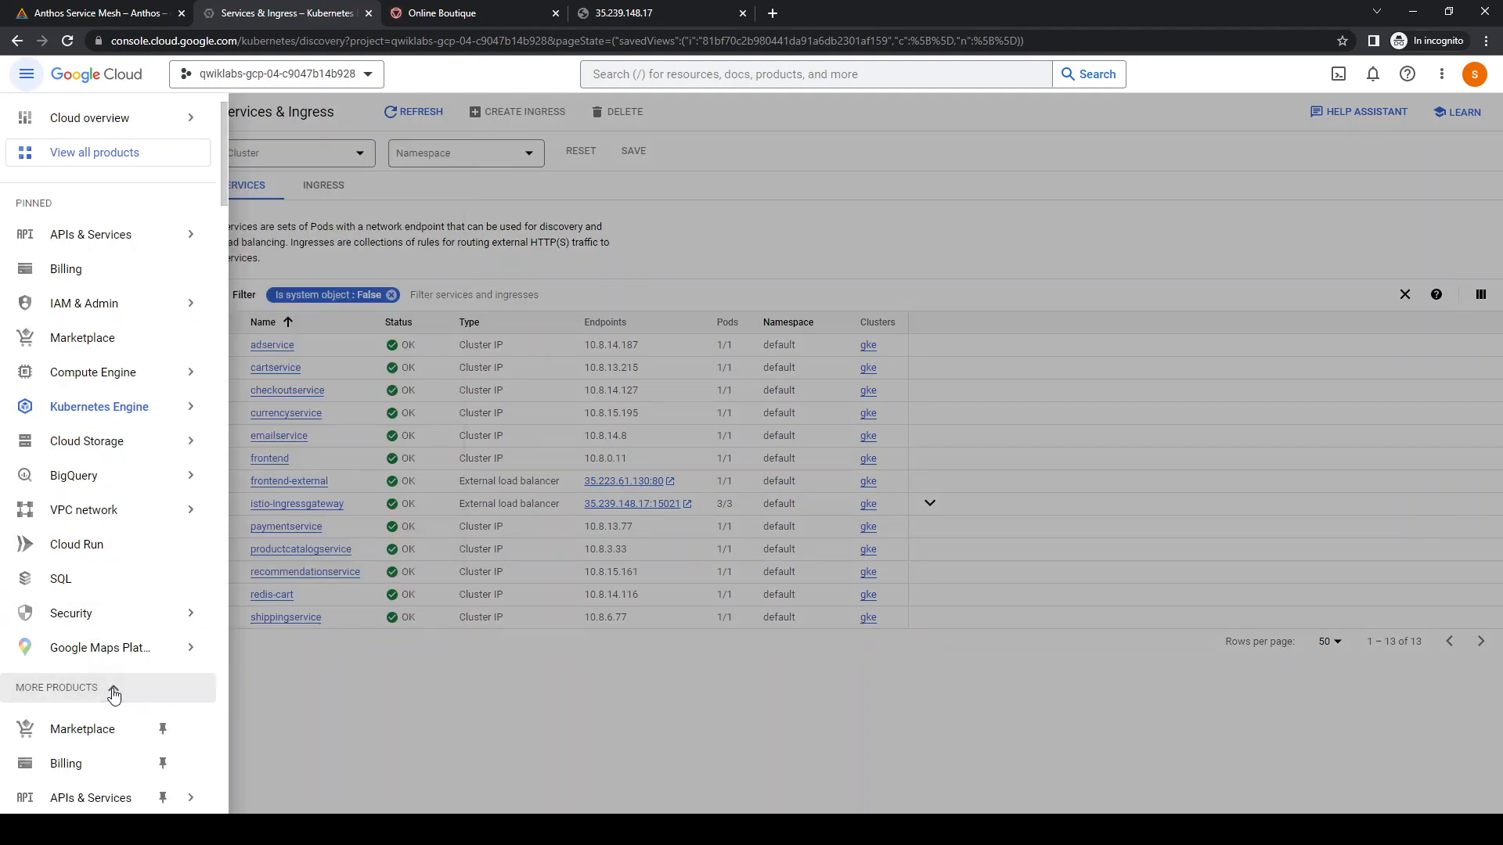
scroll(167, 724, "down", 20)
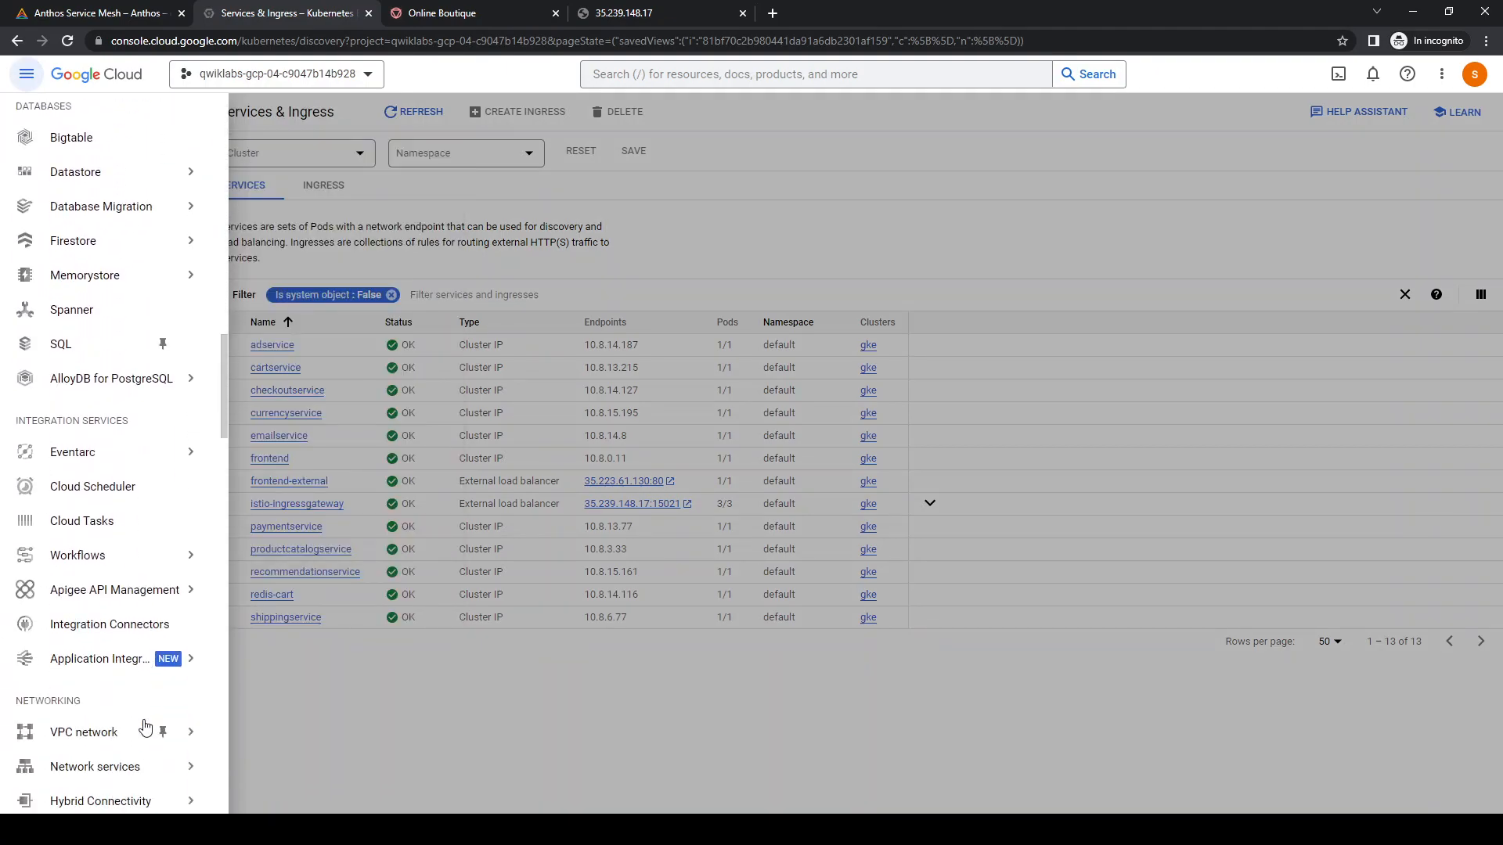
scroll(144, 724, "down", 4)
mouse_move(210, 544)
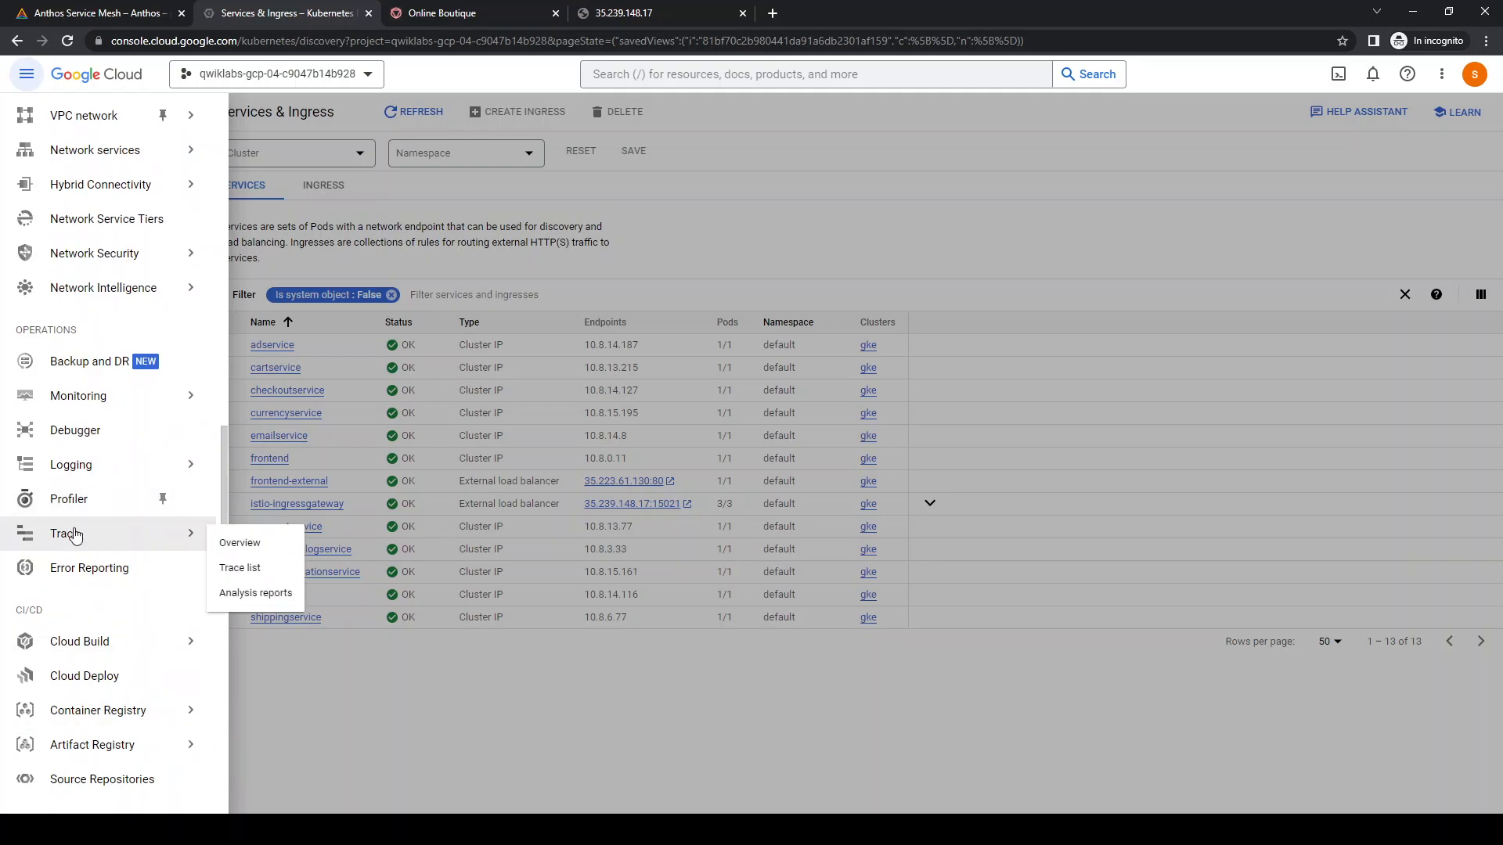
left_click(231, 568)
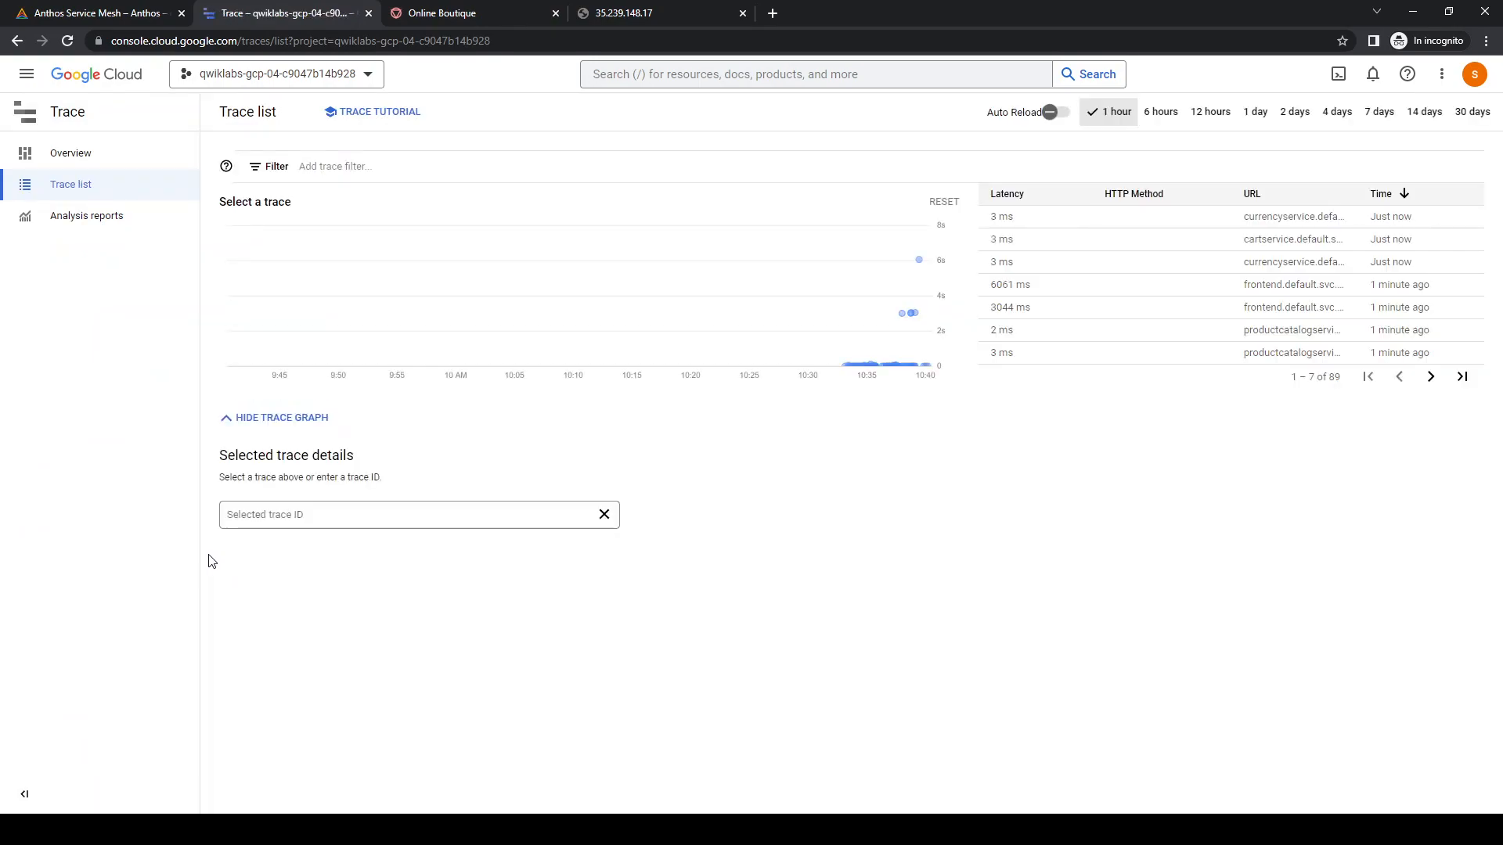
Select the 3003 ms productcatalogservice trace in the trace graph and show its logs among the spans
mouse_move(913, 316)
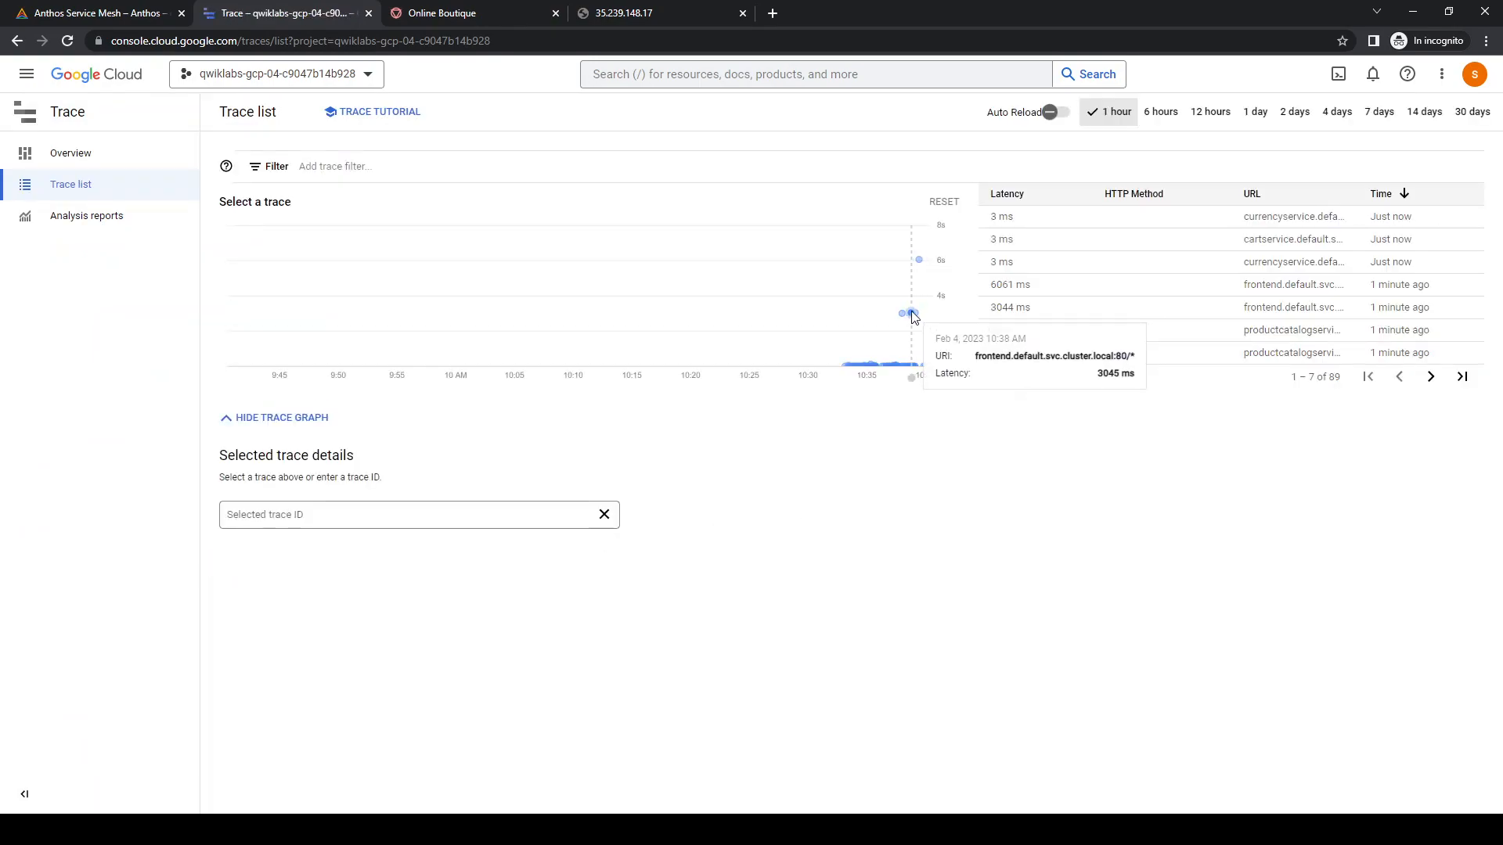
mouse_move(919, 265)
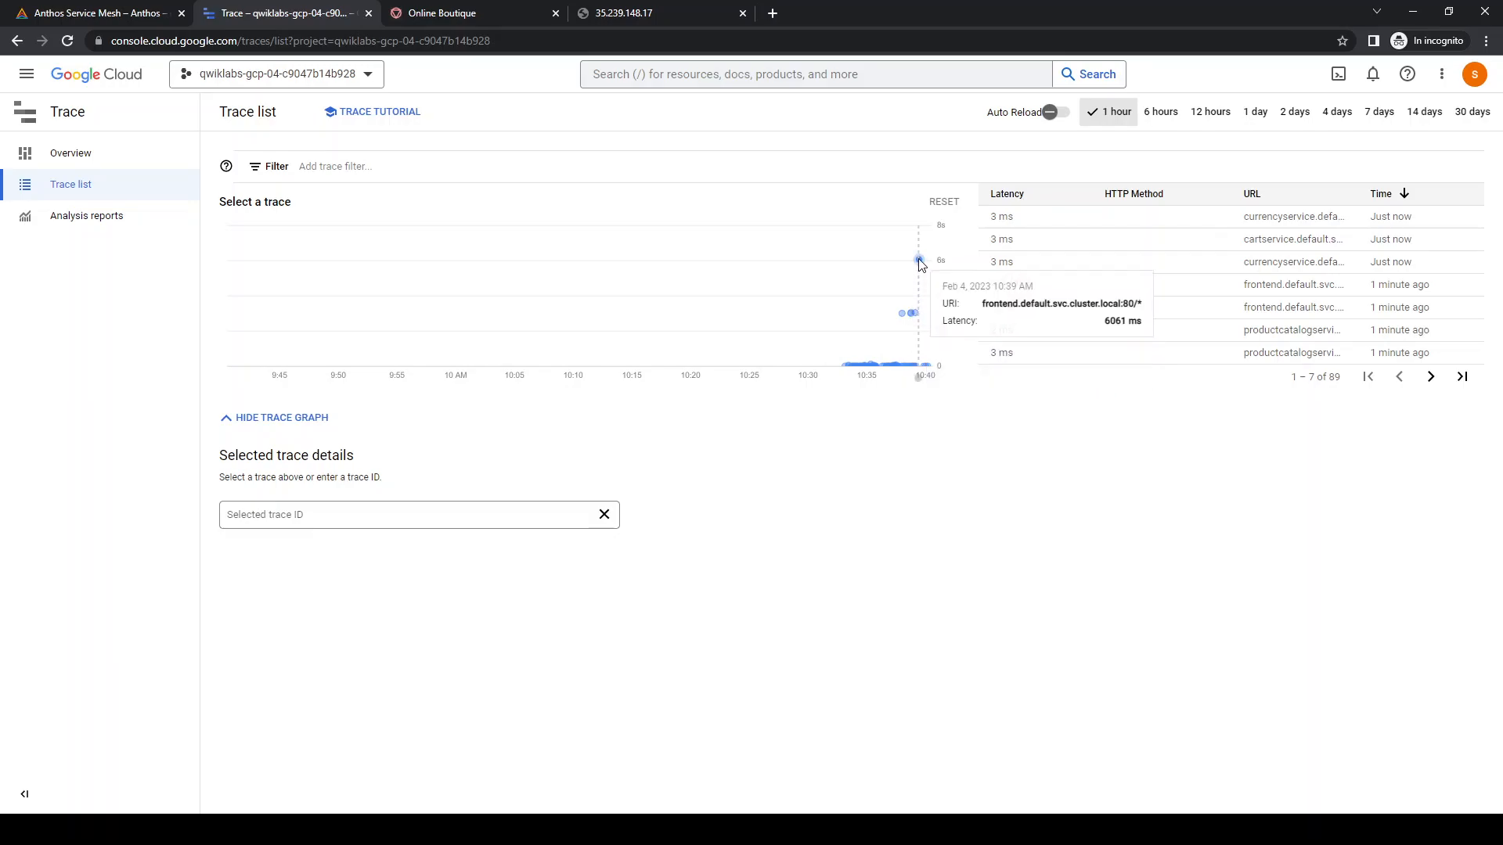
left_click(910, 313)
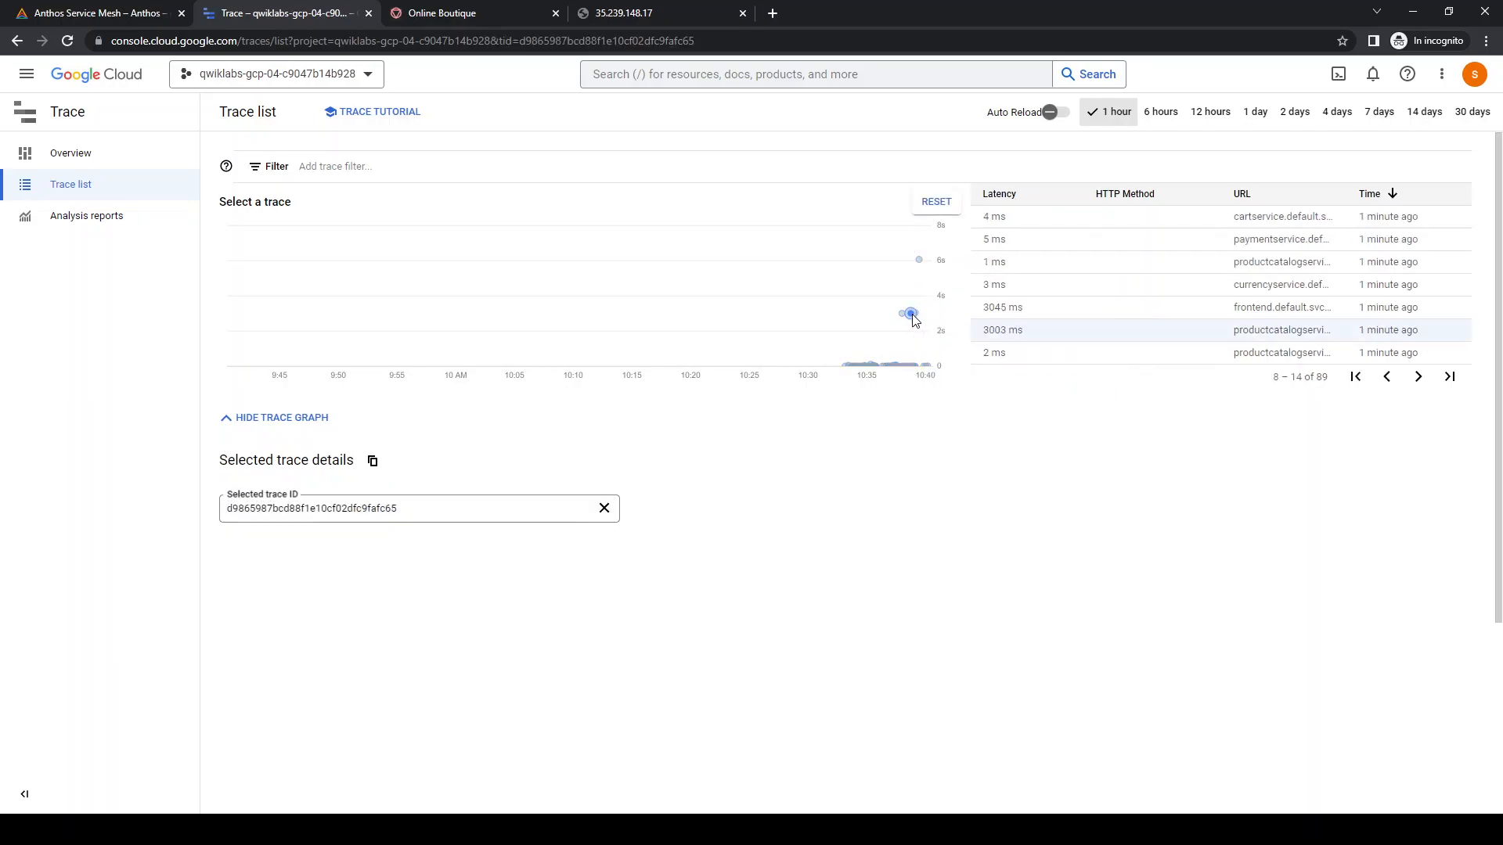
scroll(688, 446, "down", 2)
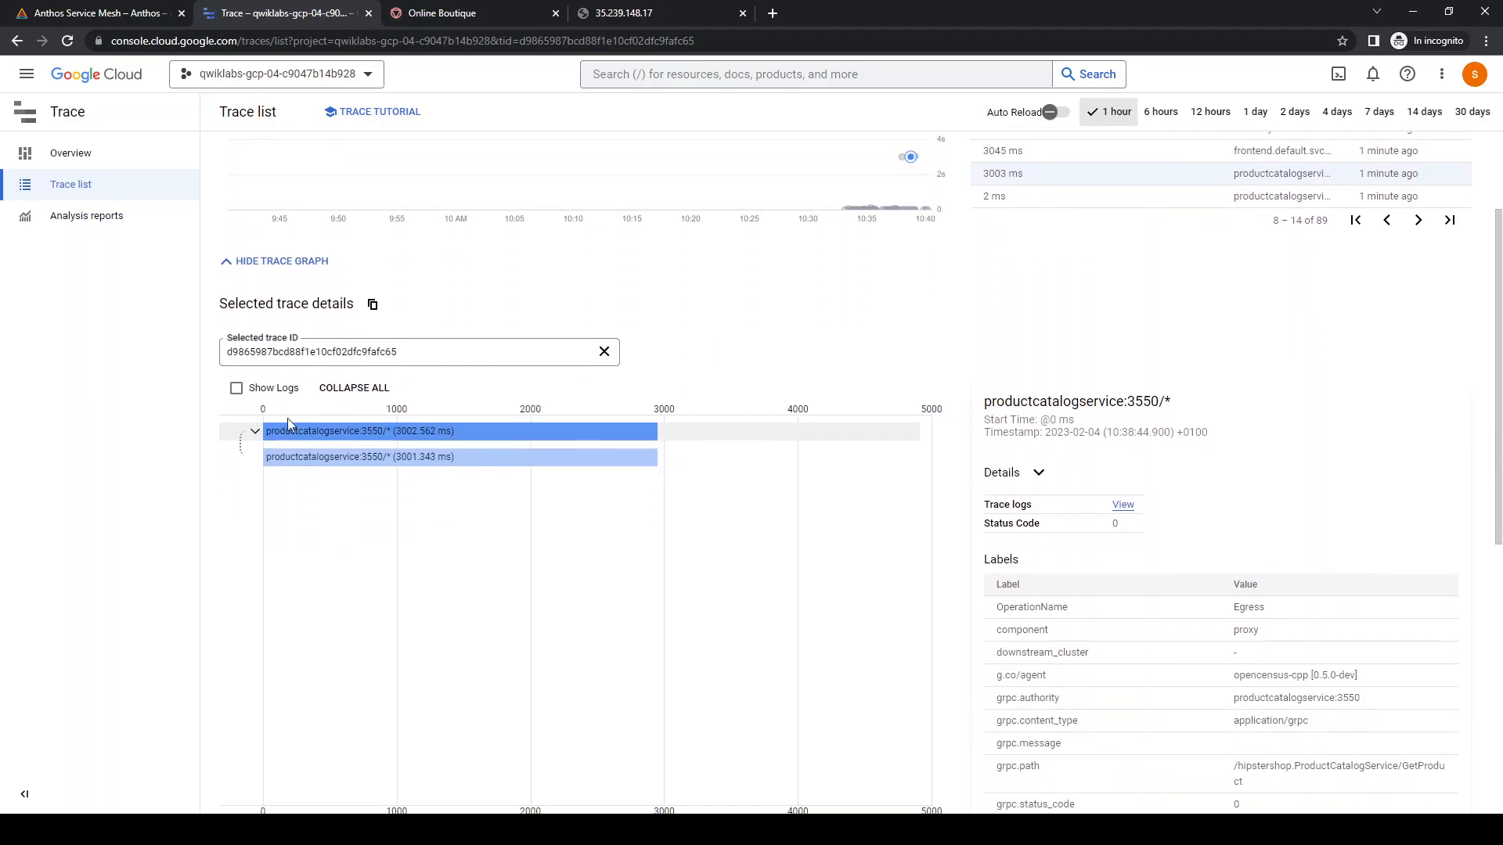
left_click(236, 388)
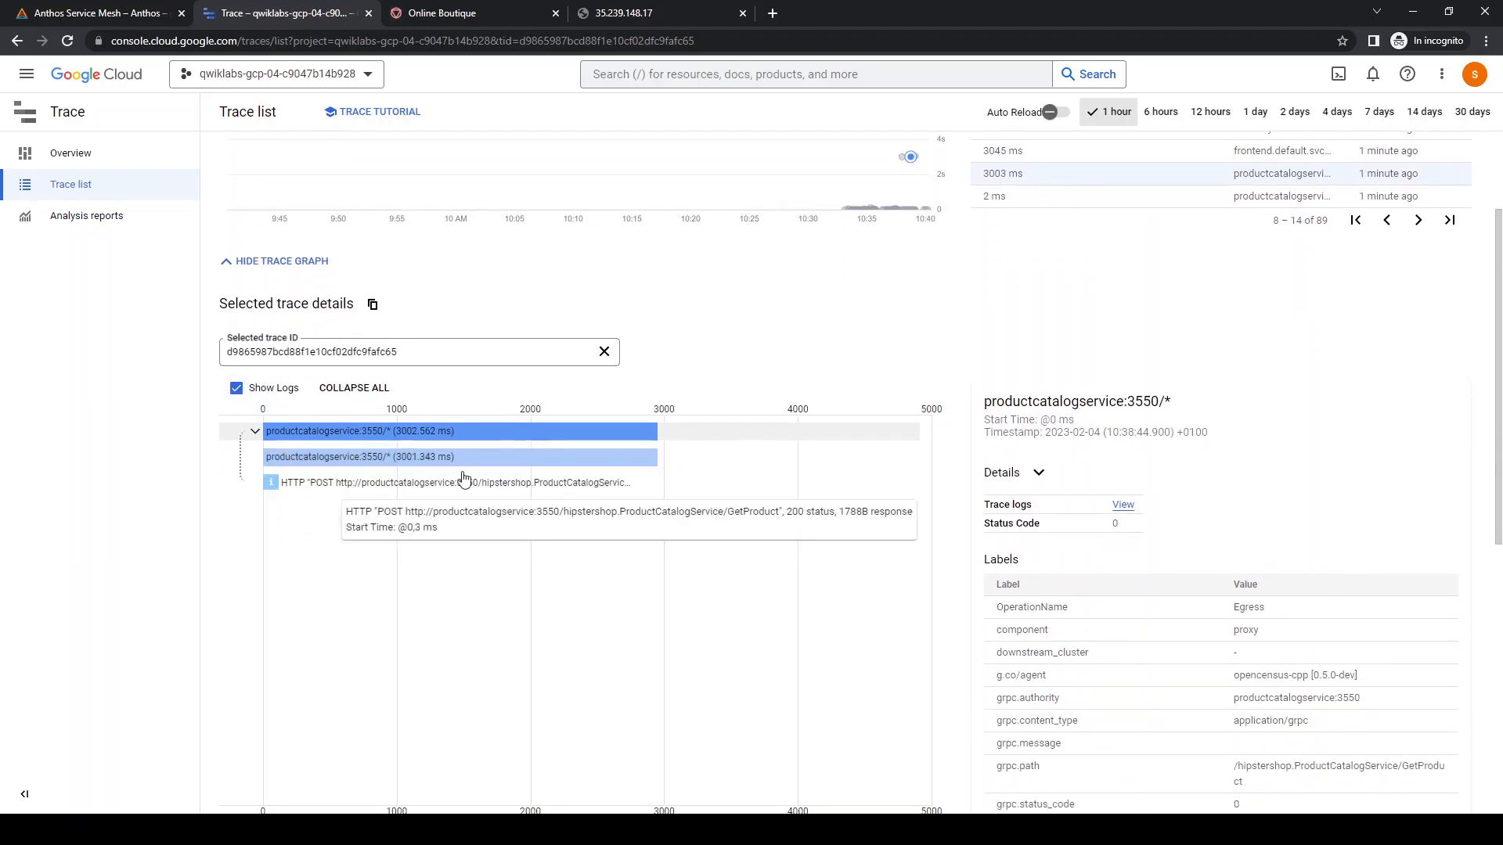
scroll(669, 531, "down", 5)
scroll(672, 535, "up", 5)
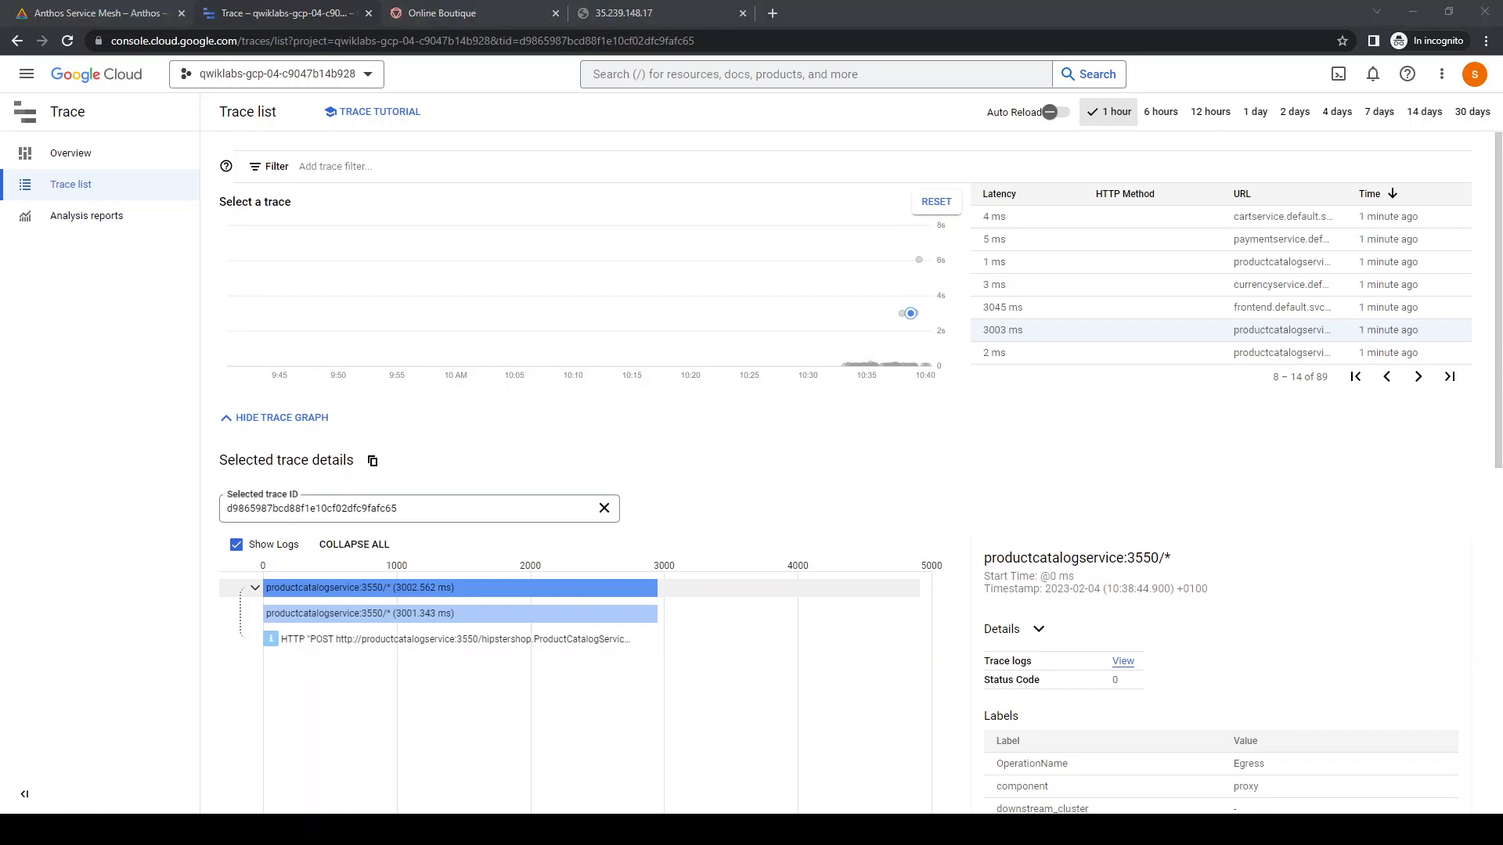
In Cloud Shell, run kubectl delete -f for destinationrule.yaml, productcatalog-v2.yaml and vs-split-traffic.yaml in ~/istio-samples/istio-canary-gke/canary
left_click(130, 23)
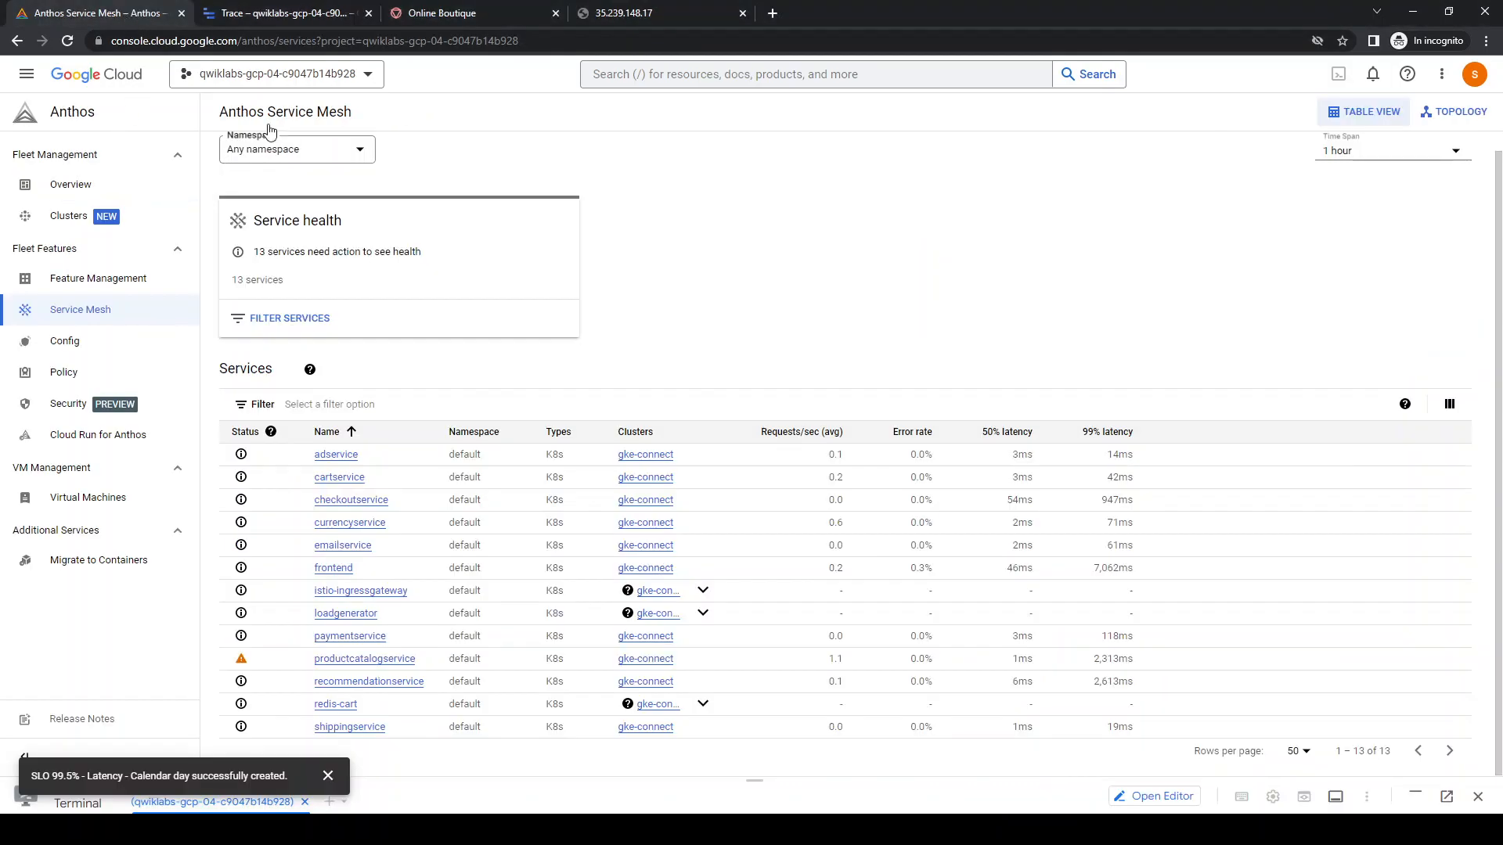
left_click(668, 777)
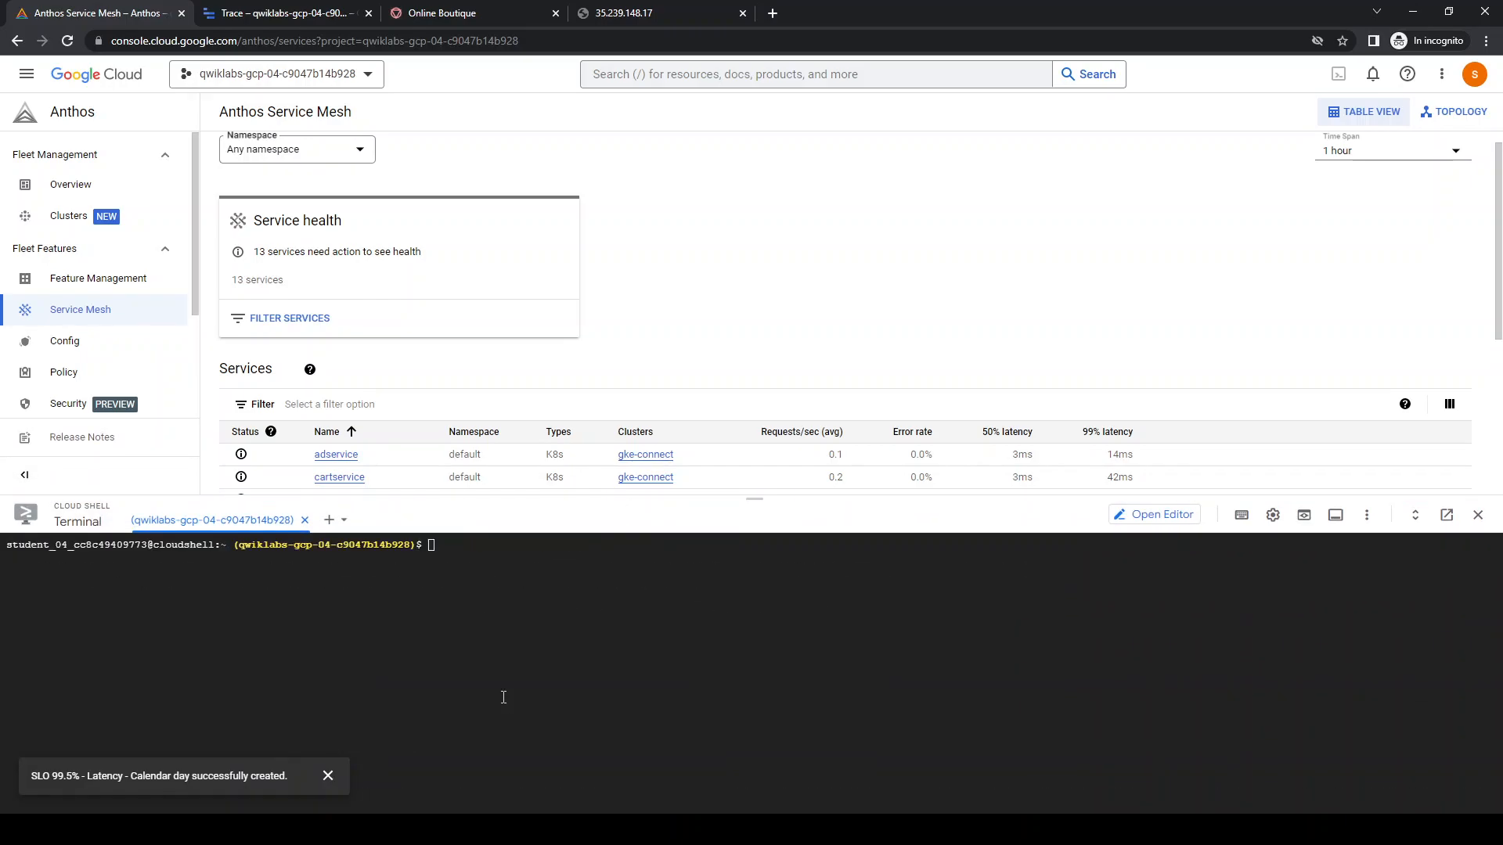
key("ctrl+l")
left_click(494, 675)
type("kubectl delete -f ~/istio-samples/istio-canary-gke/canary/destinationrule.yaml kubectl delete -f ~/istio-samples/istio-canary-gke/canary/productcatalog-v2.yaml kubectl delete -f ~/istio-samples/istio-canary-gke/canary/vs-split-traffic.yaml")
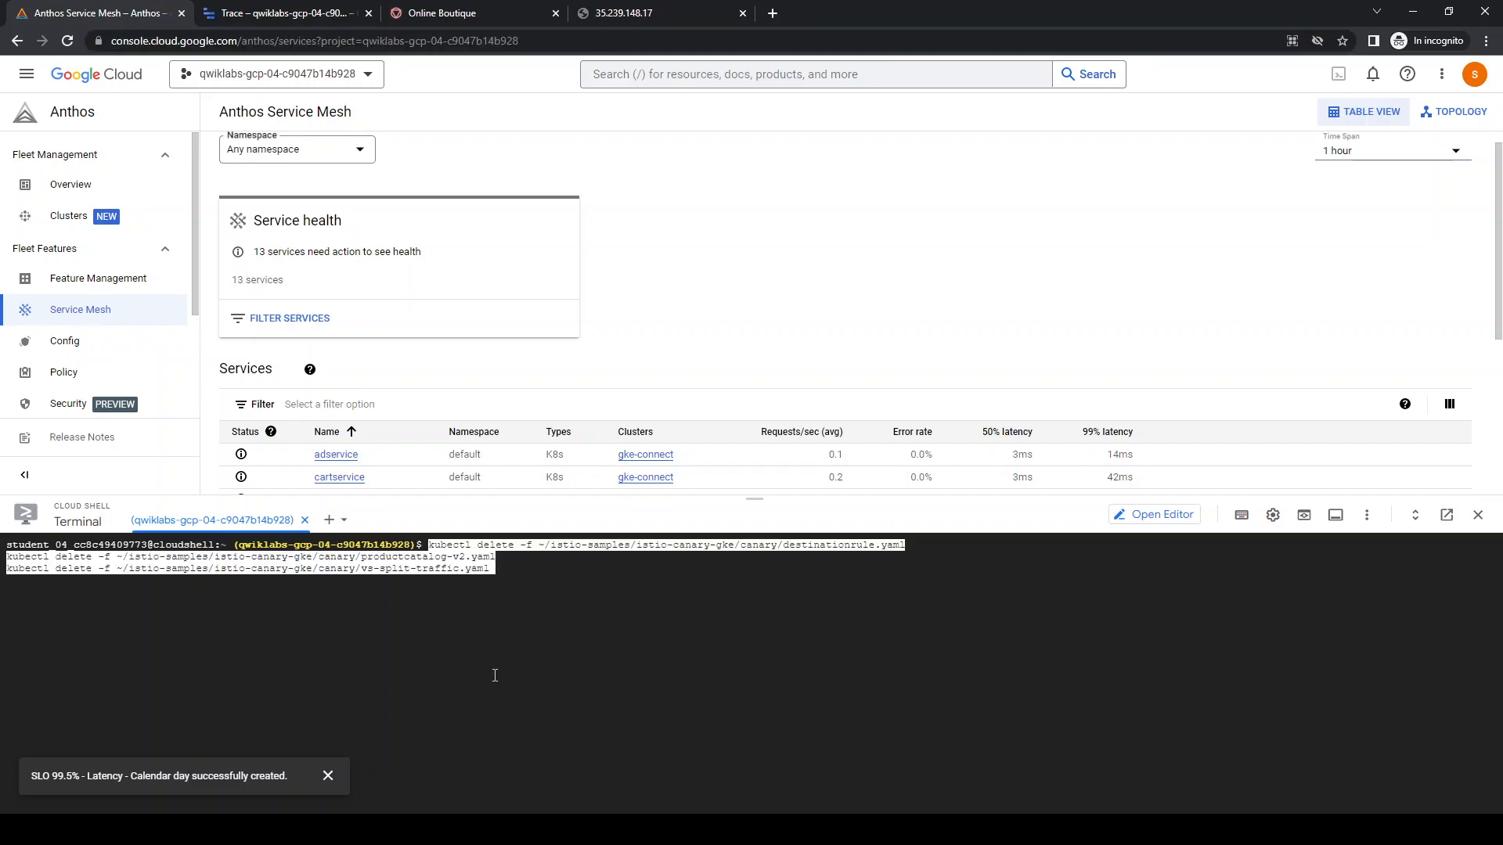
key("Return")
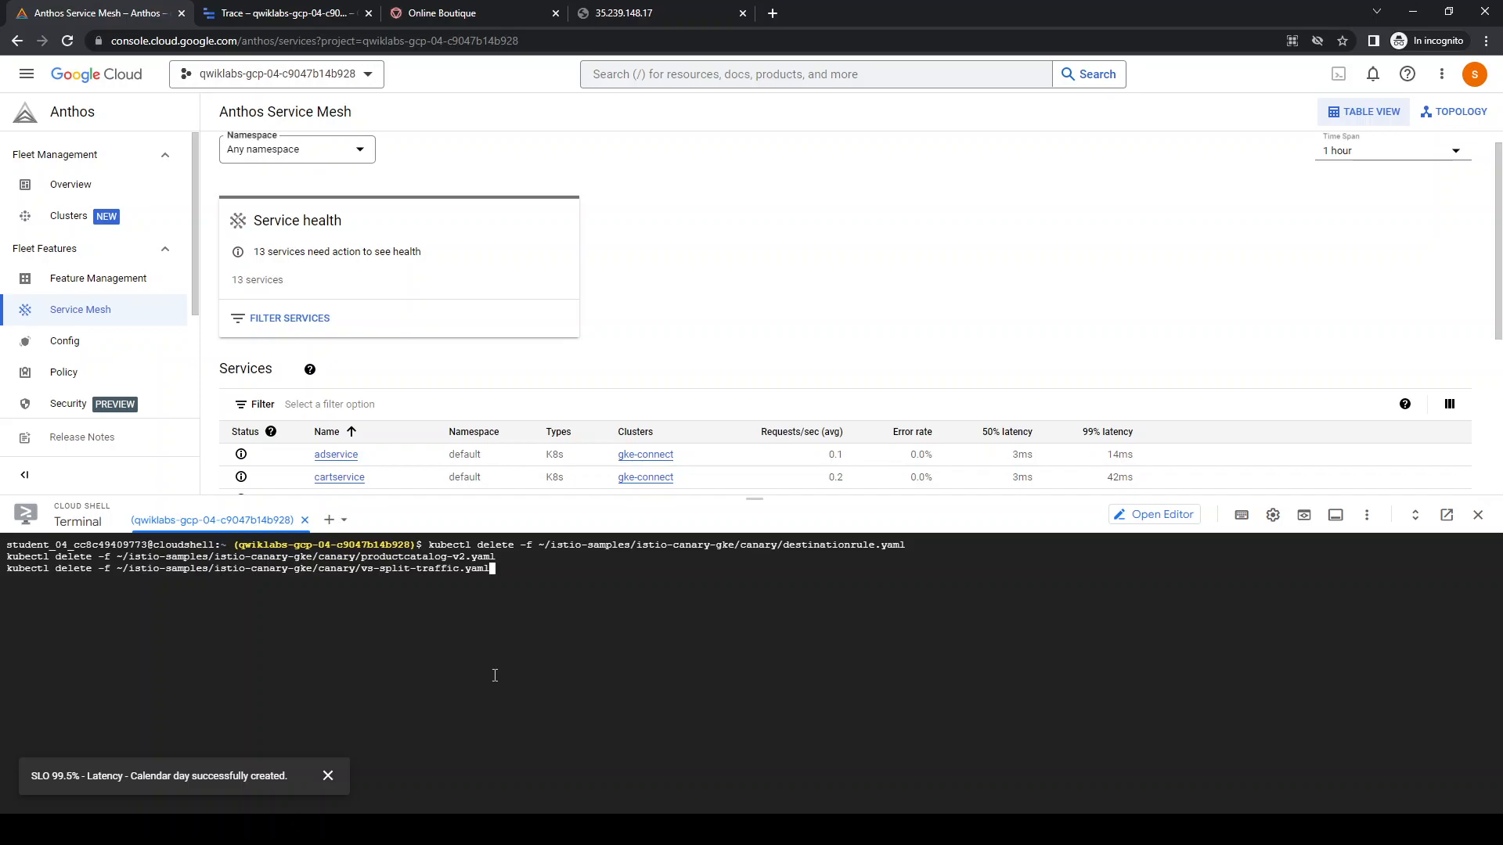
key("Return")
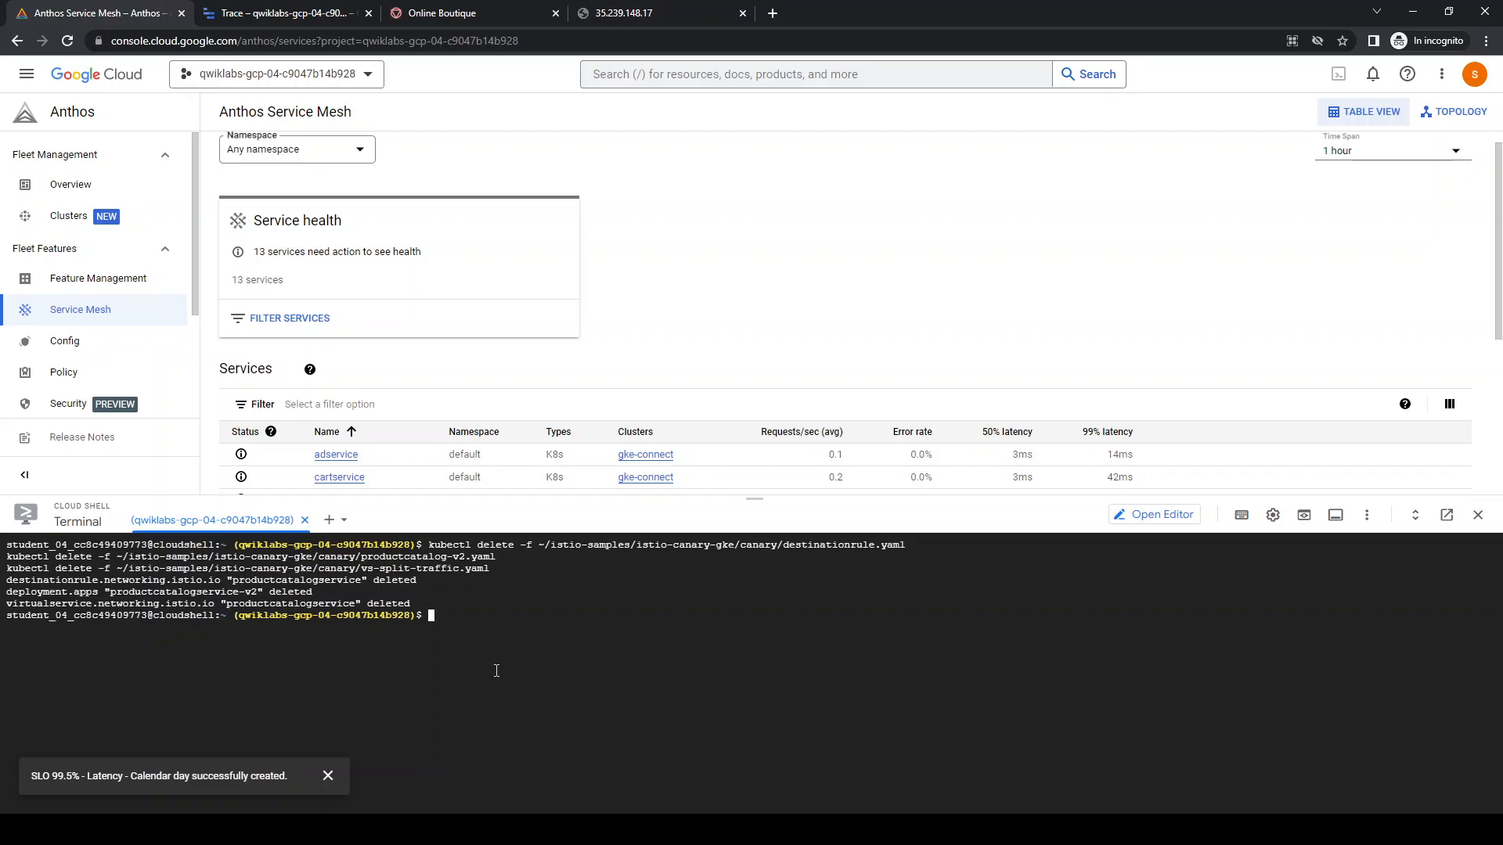
Print ~/istio-samples/istio-canary-gke/canary/destinationrule.yaml with cat, then clear the terminal and shrink it out of the way
type("ca")
left_click_drag(539, 545, 906, 551)
type("~/istio-samples/istio-canary-gke/canary/destinationrule.yaml")
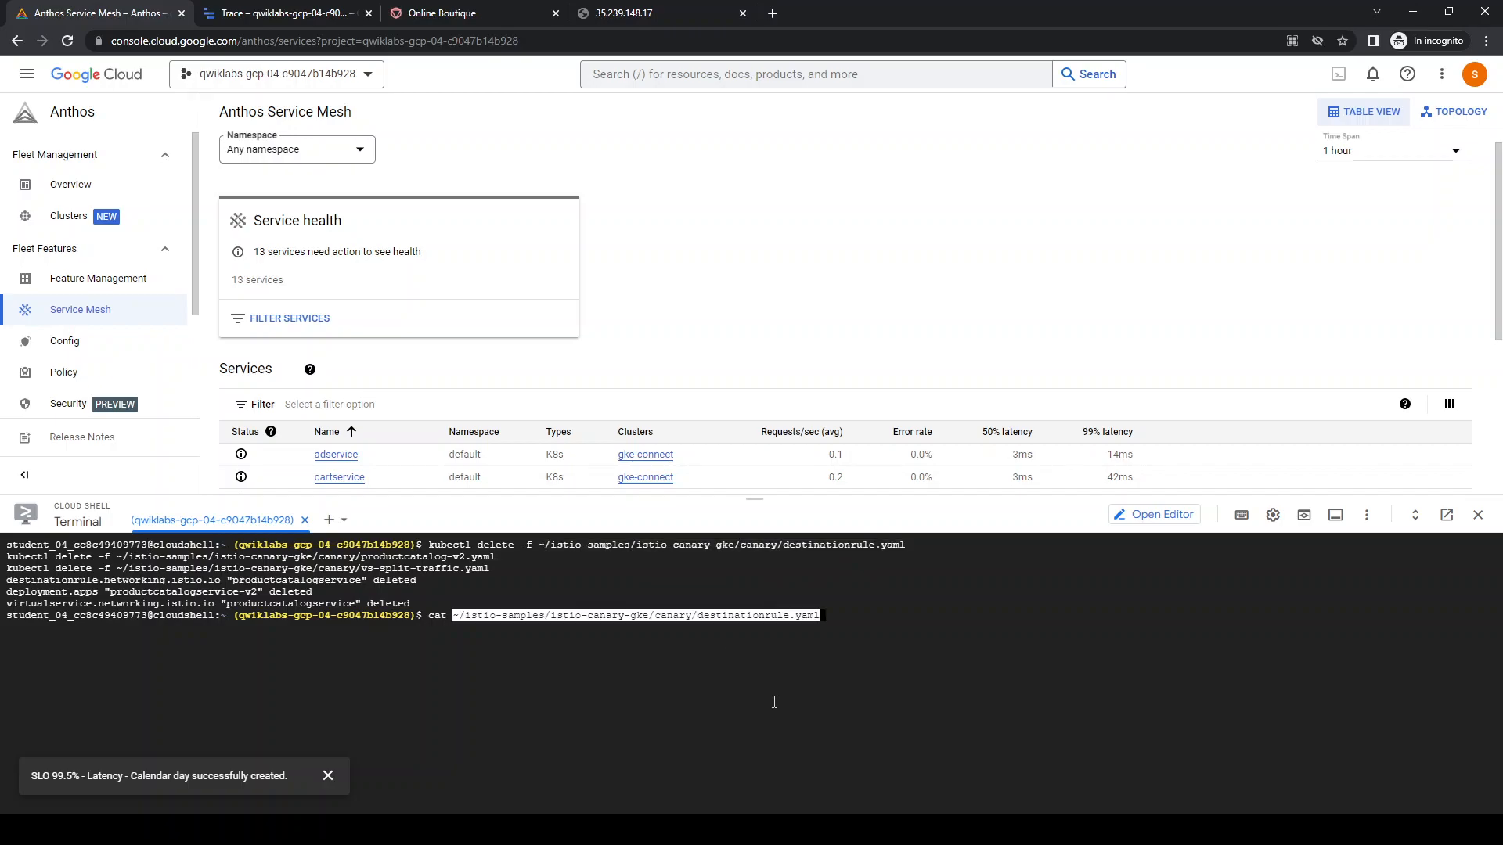
key("Return")
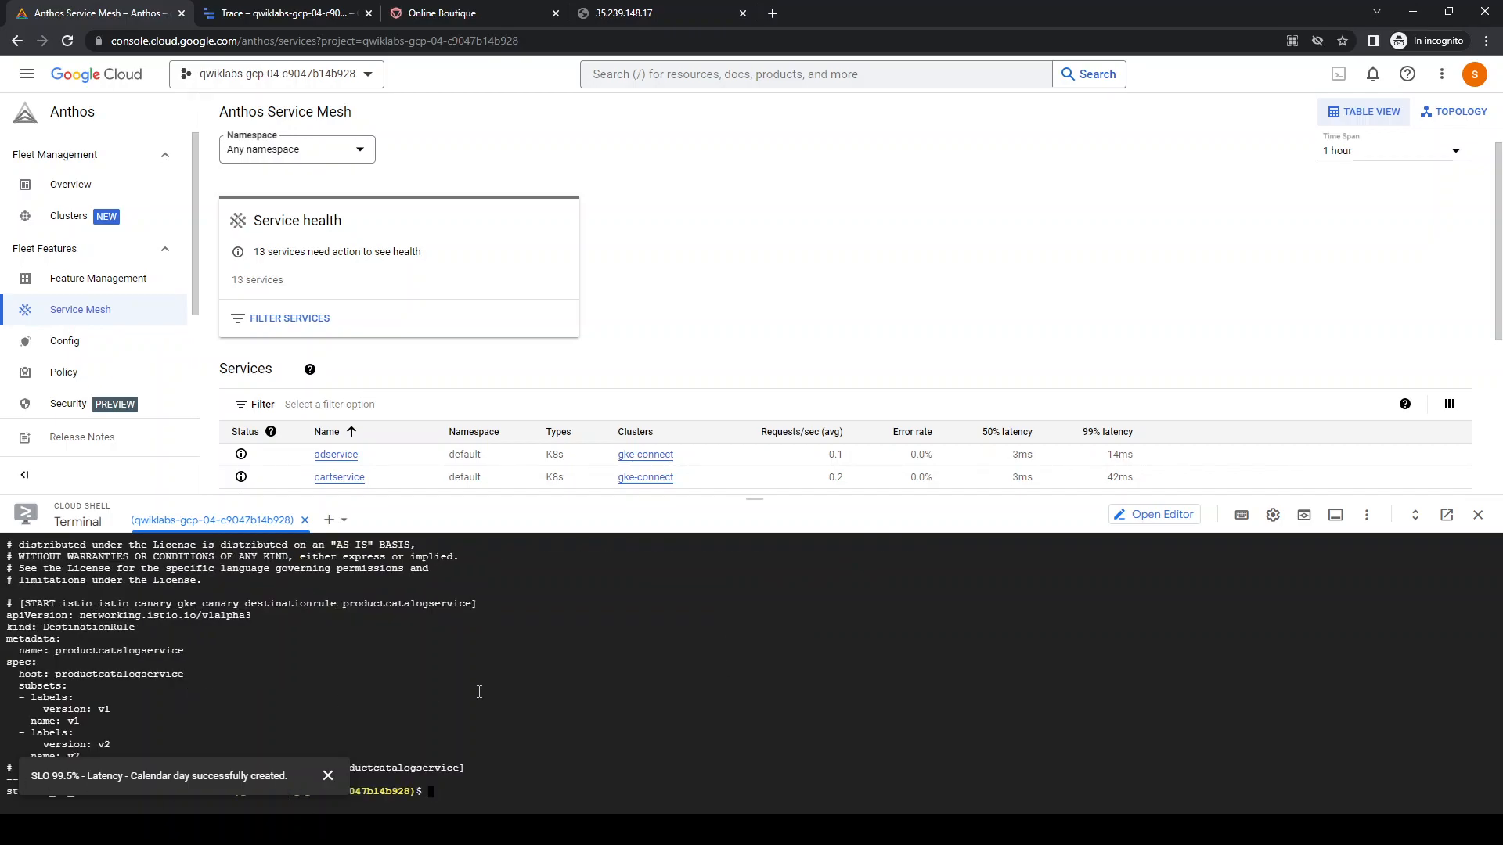
key("ctrl+l")
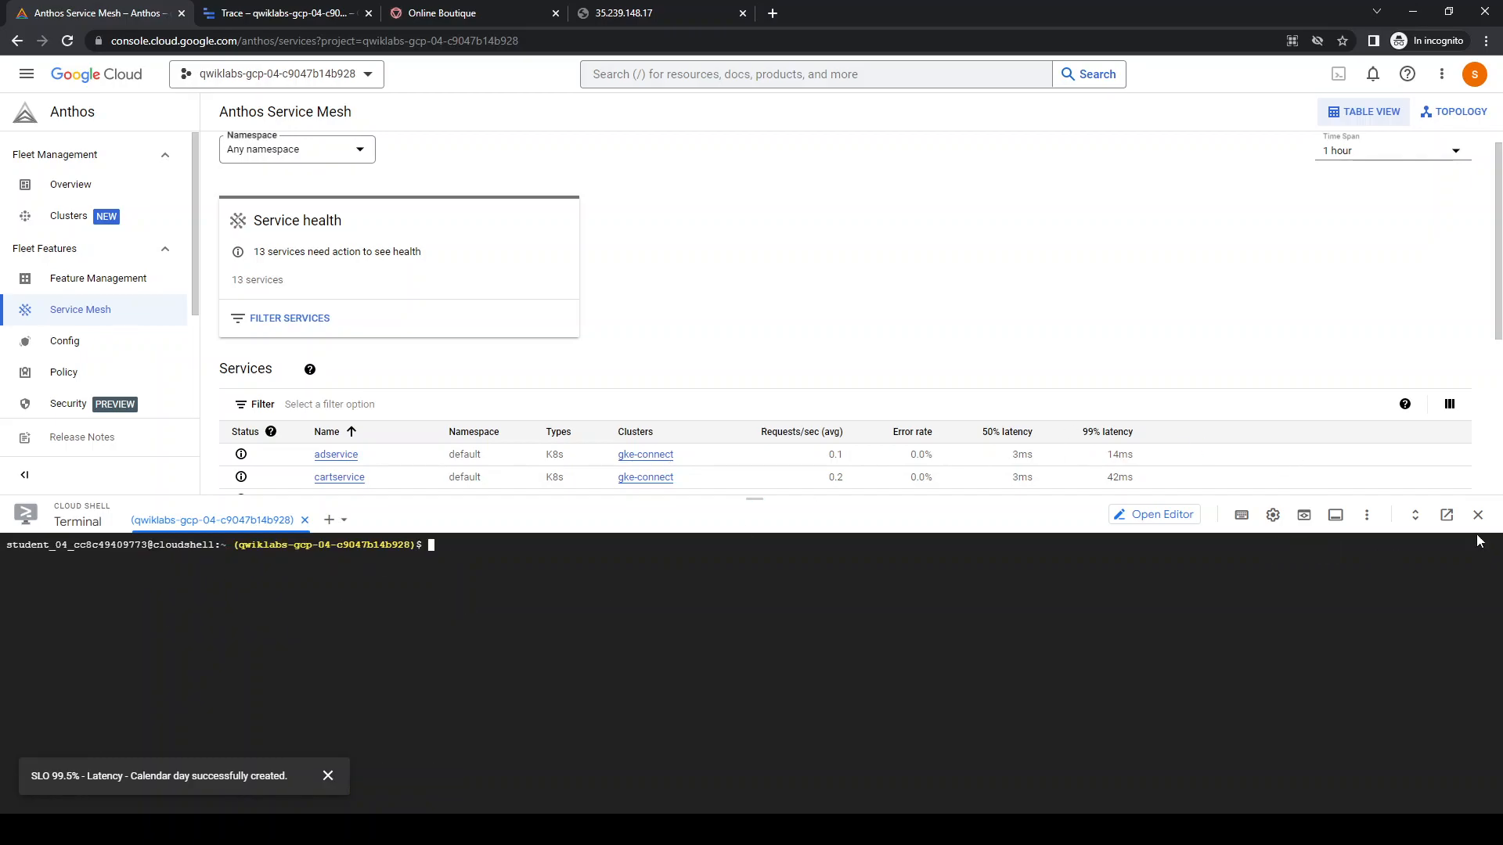
left_click_drag(898, 498, 912, 714)
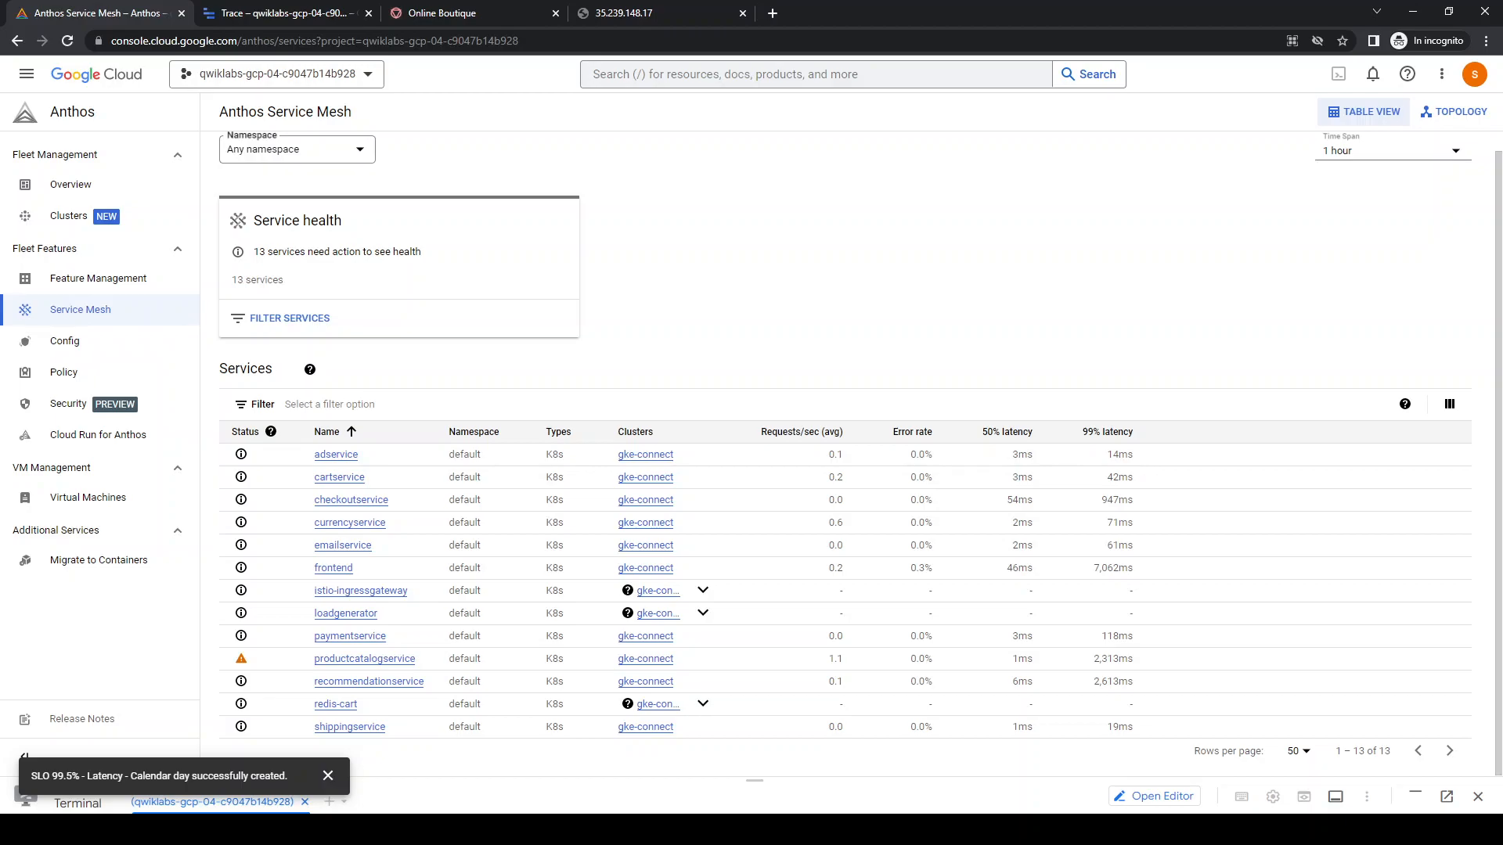
Reload the Service Mesh list and review the overview of productcatalogservice
left_click(73, 117)
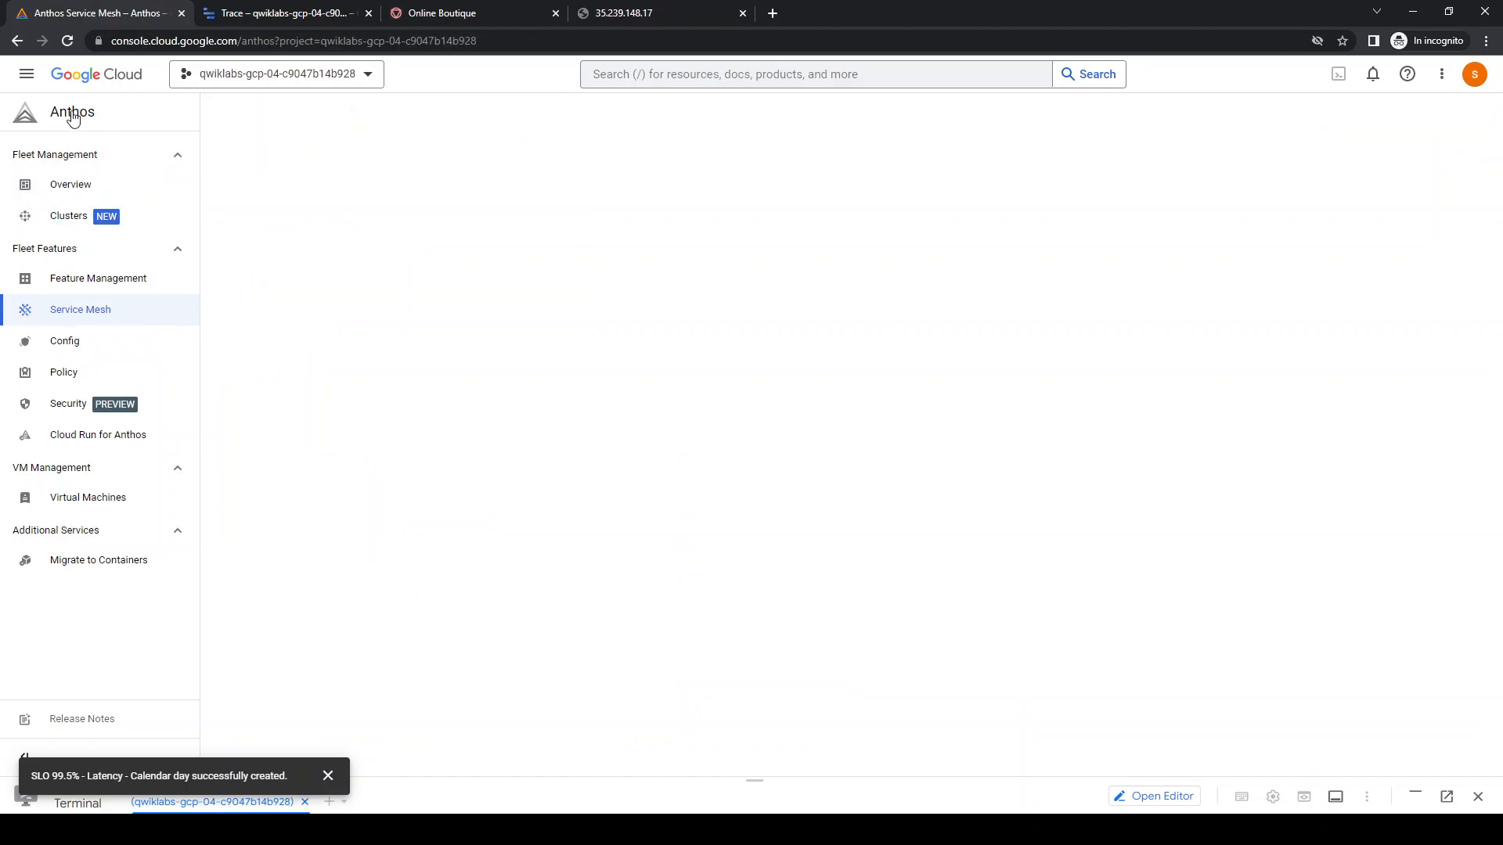
left_click(82, 314)
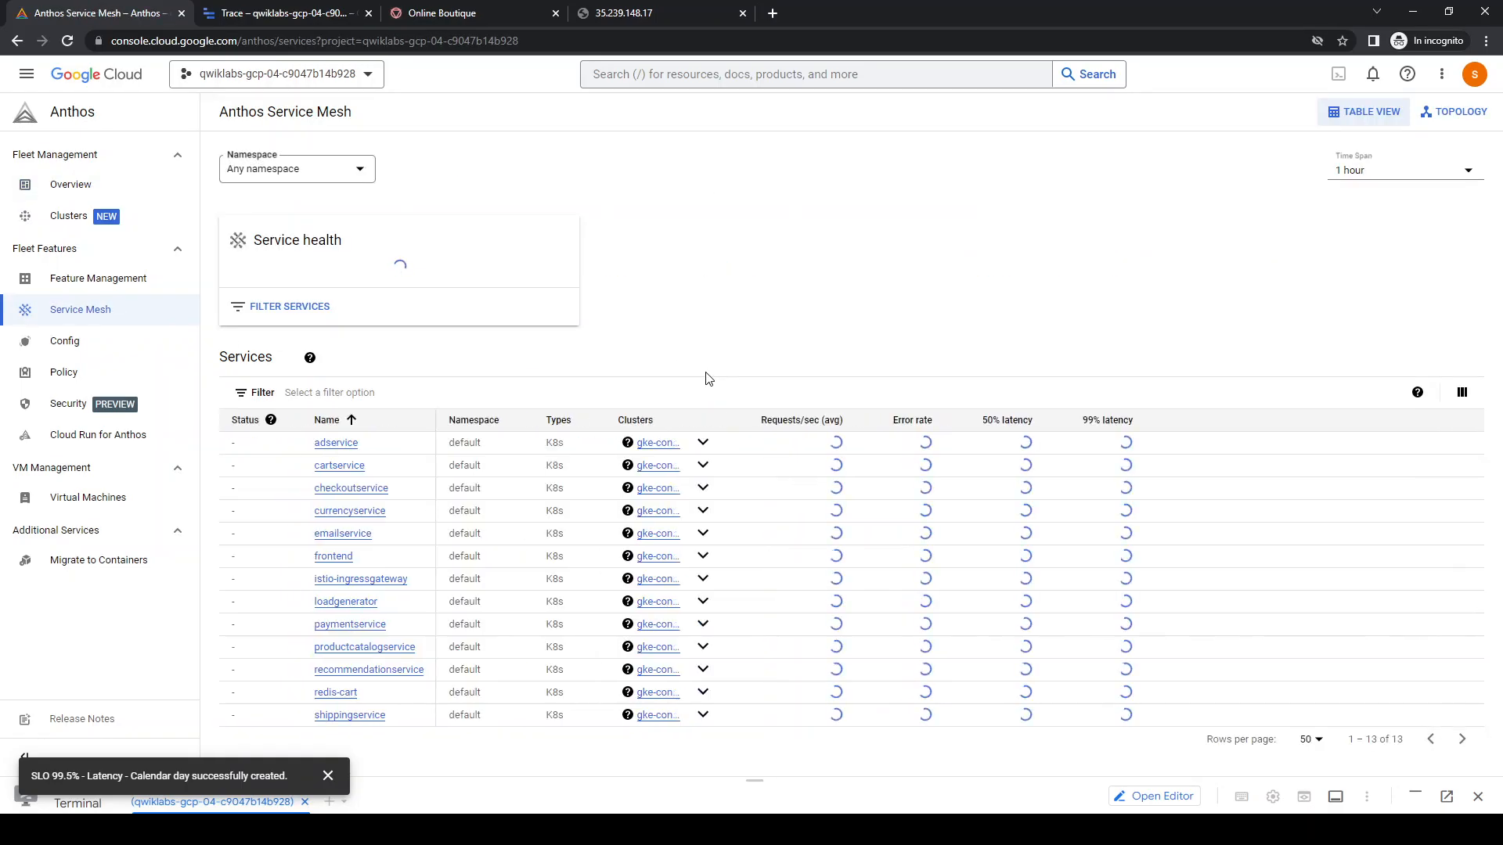
scroll(708, 380, "down", 1)
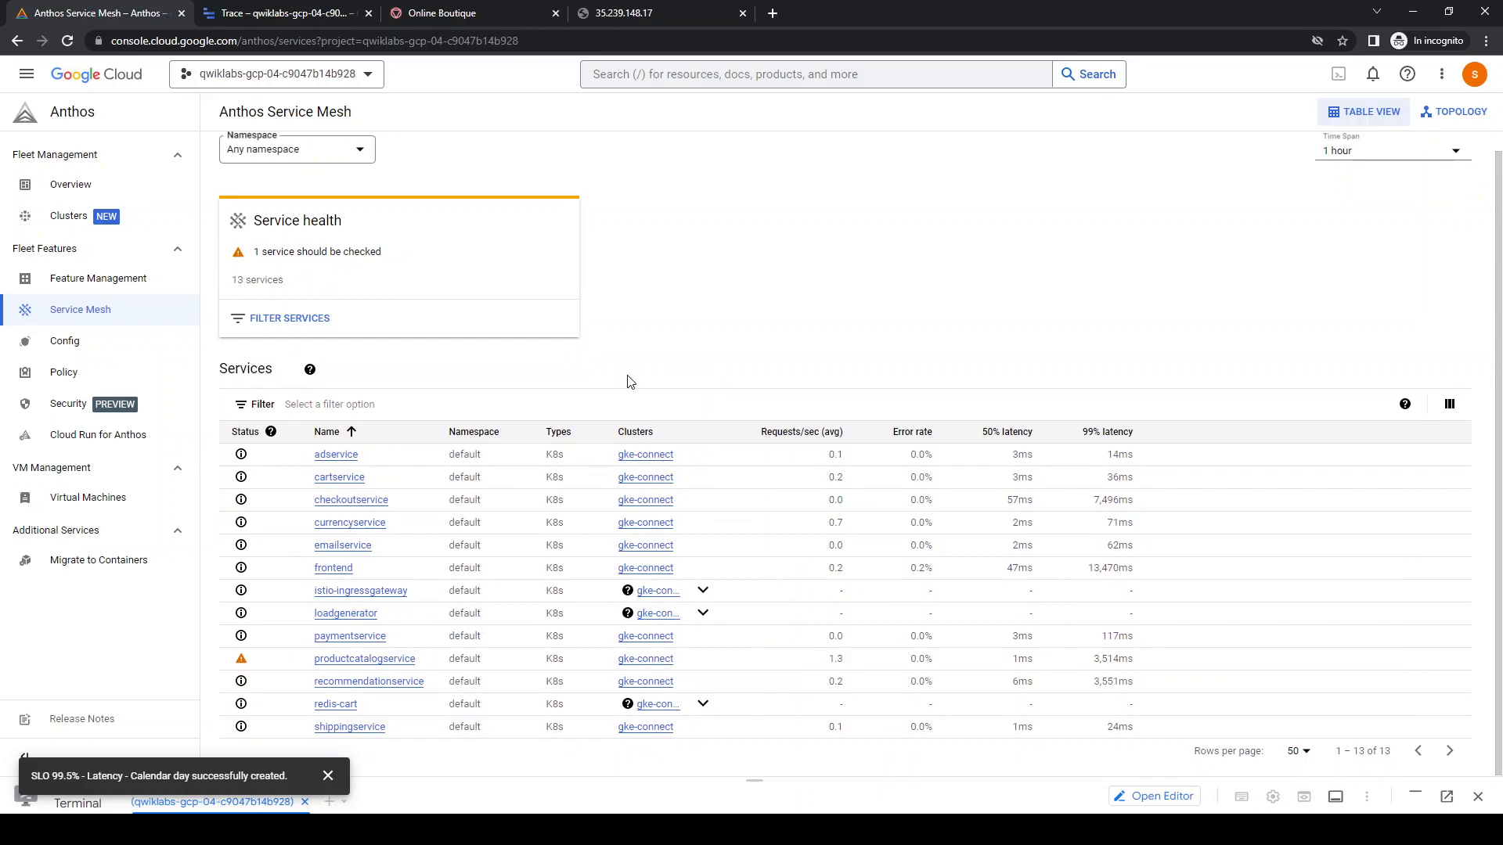
left_click(400, 659)
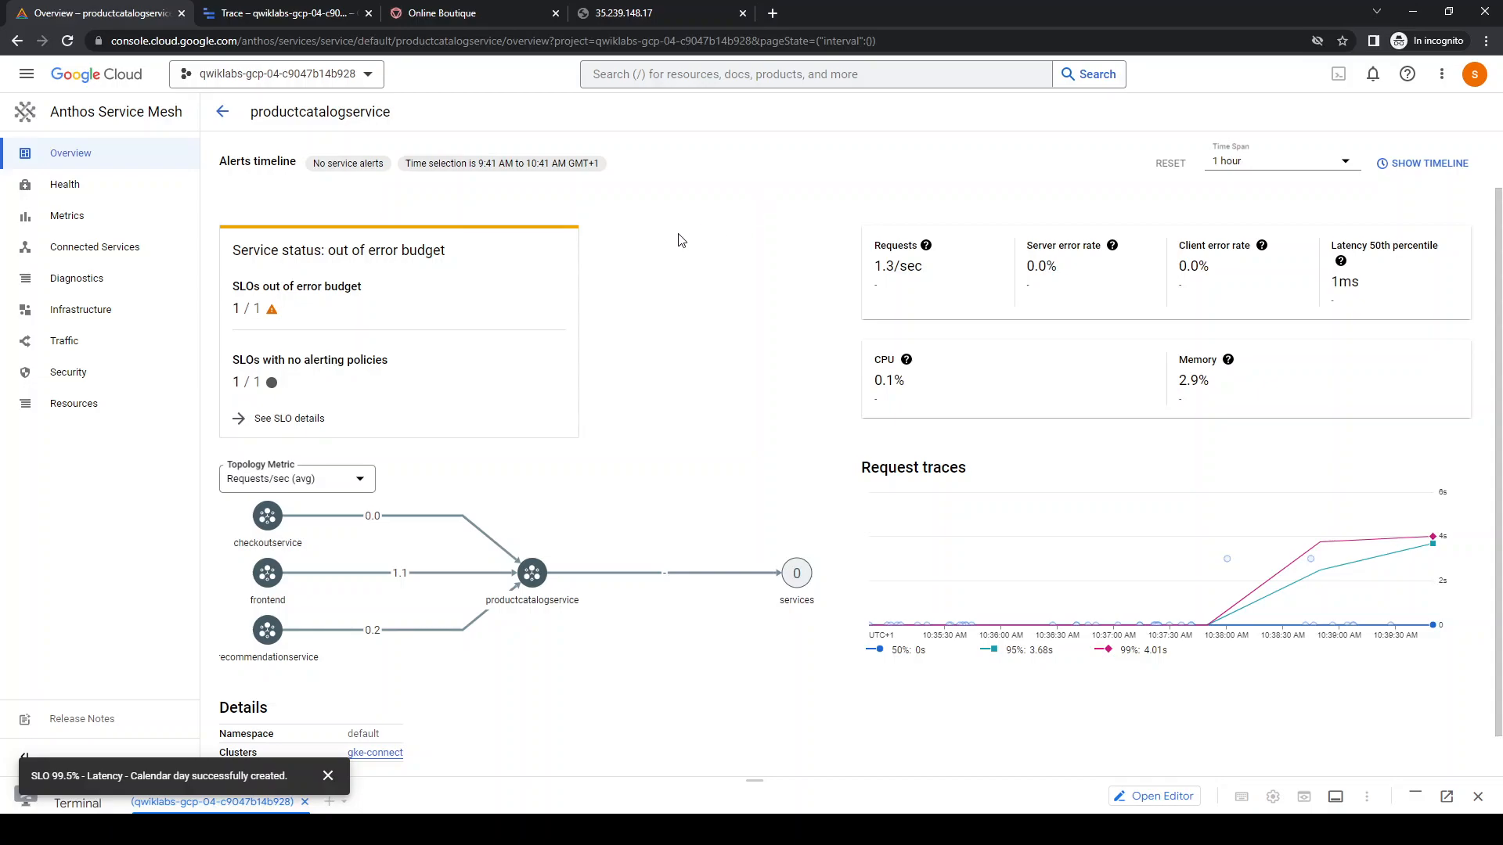
scroll(681, 241, "down", 1)
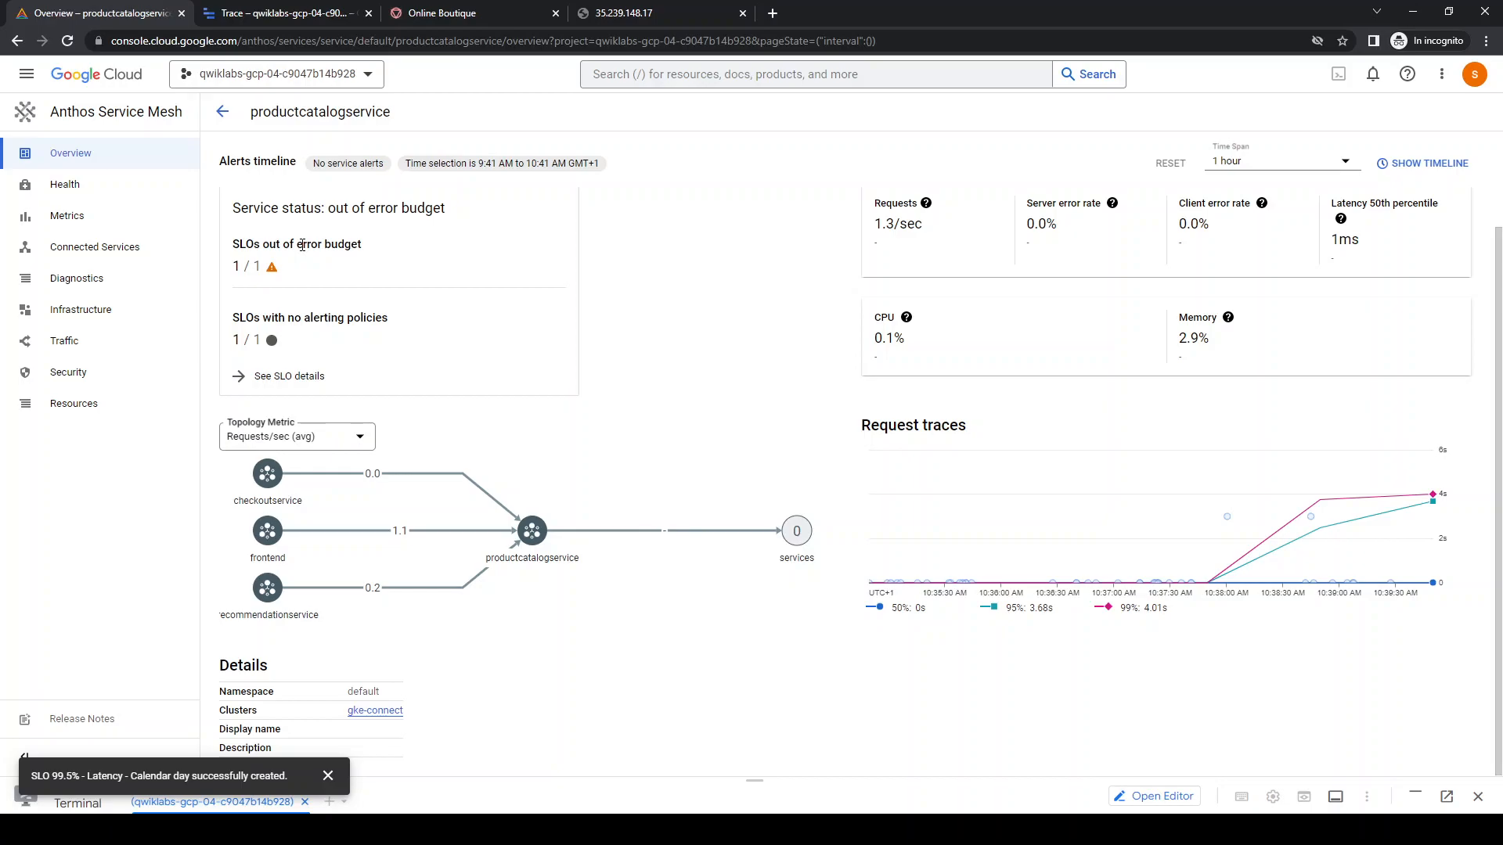
Break down productcatalogservice's requests per second by Source service, and check its SLO status under Health
left_click(81, 217)
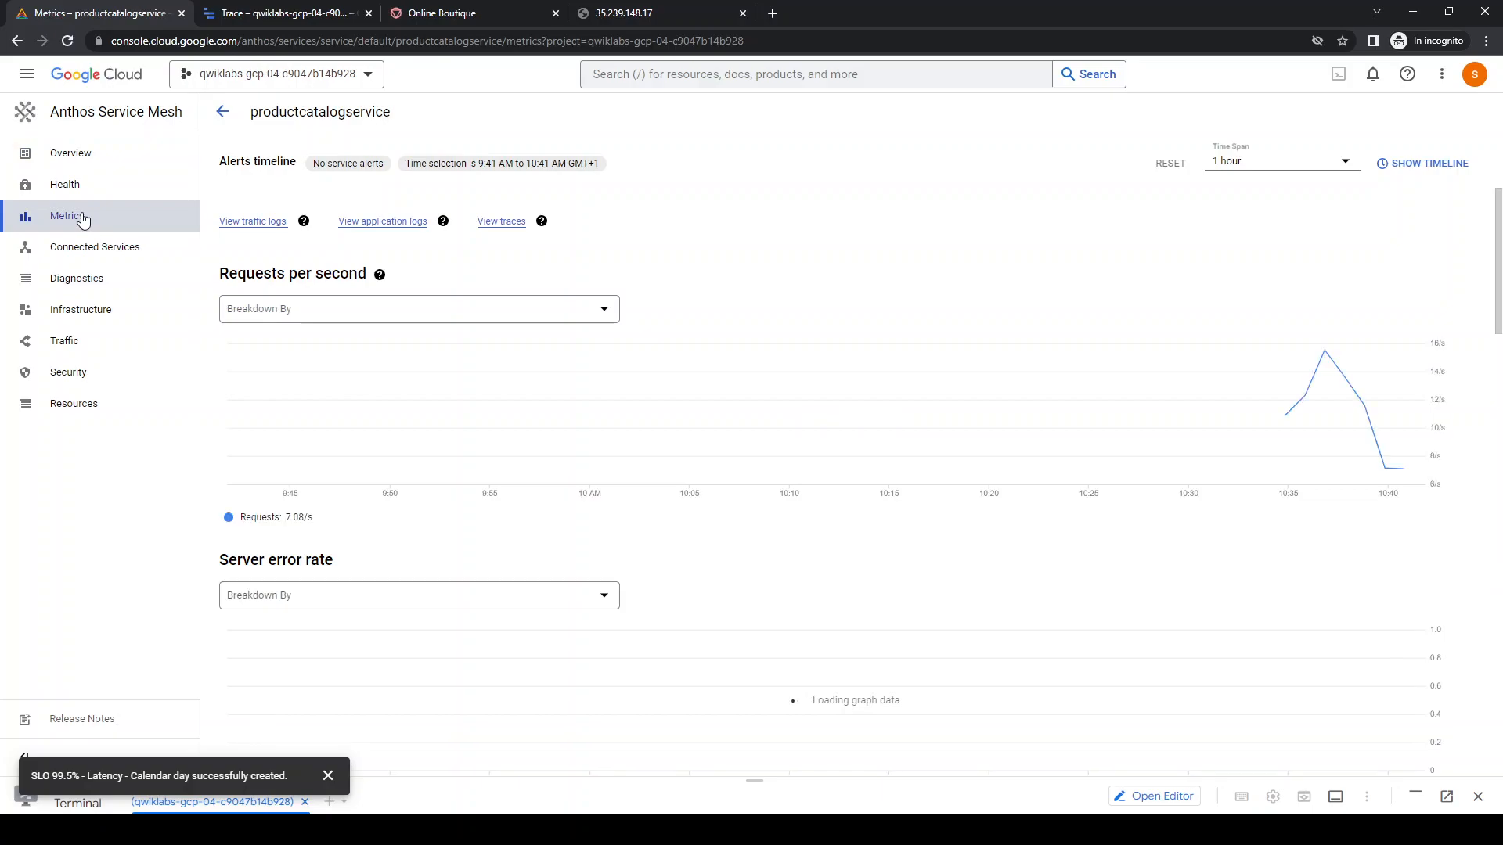
left_click(429, 318)
left_click(309, 395)
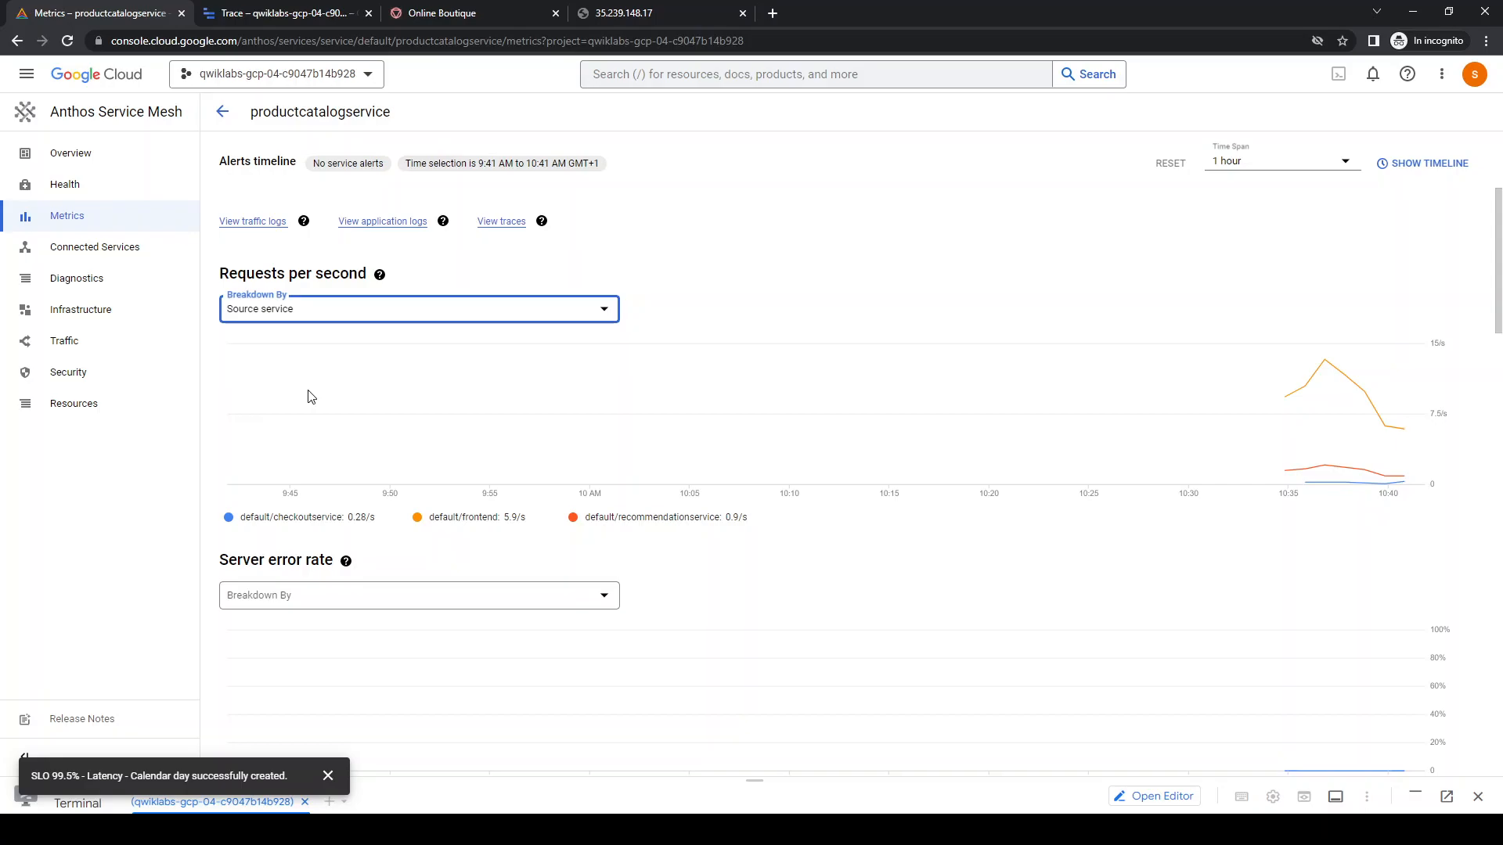
left_click(55, 189)
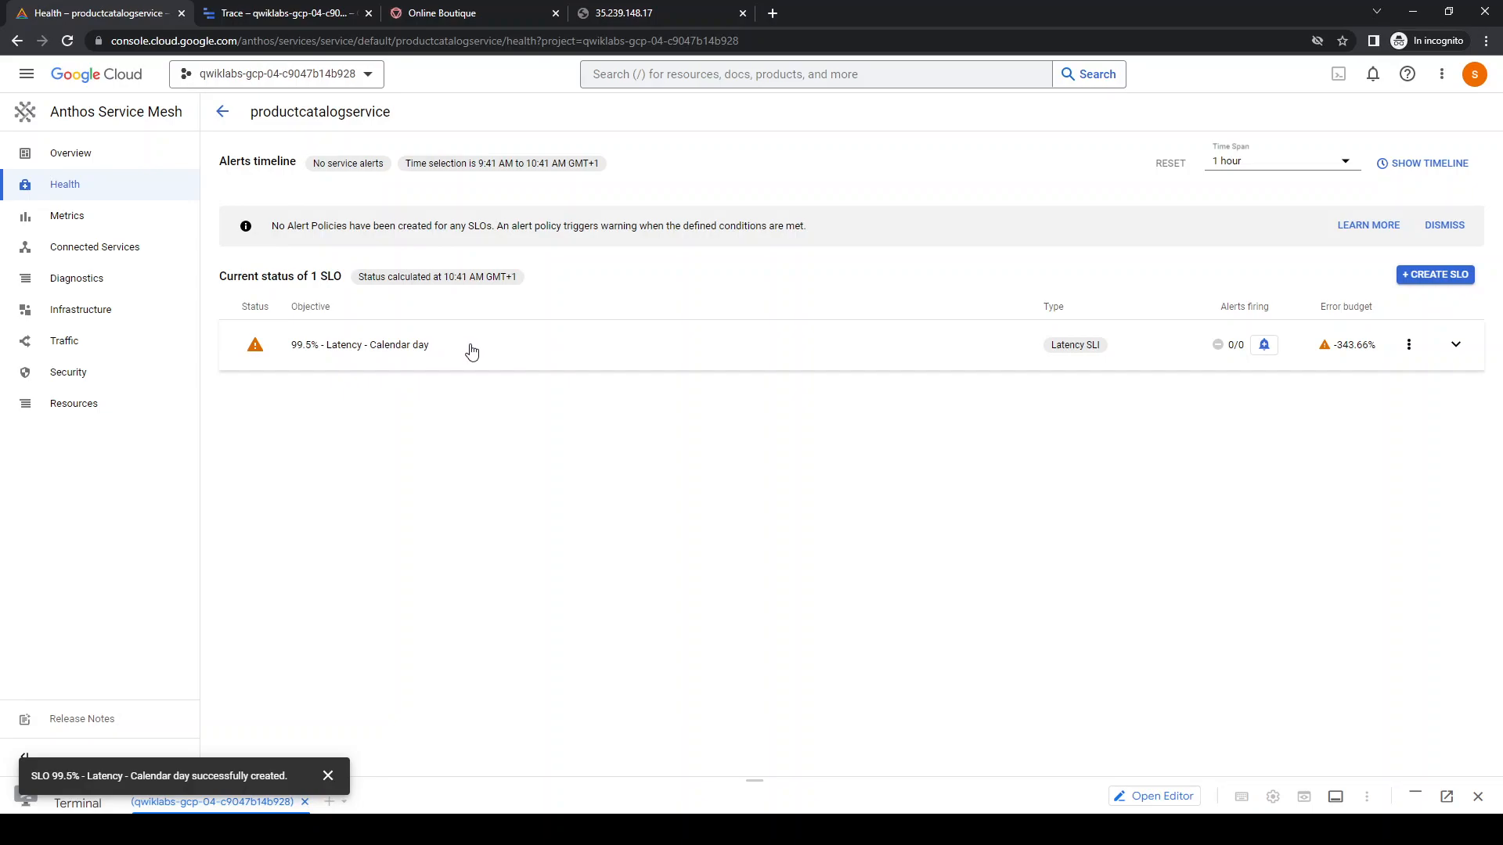
Return to the mesh service list and show the services as a topology graph
left_click(108, 123)
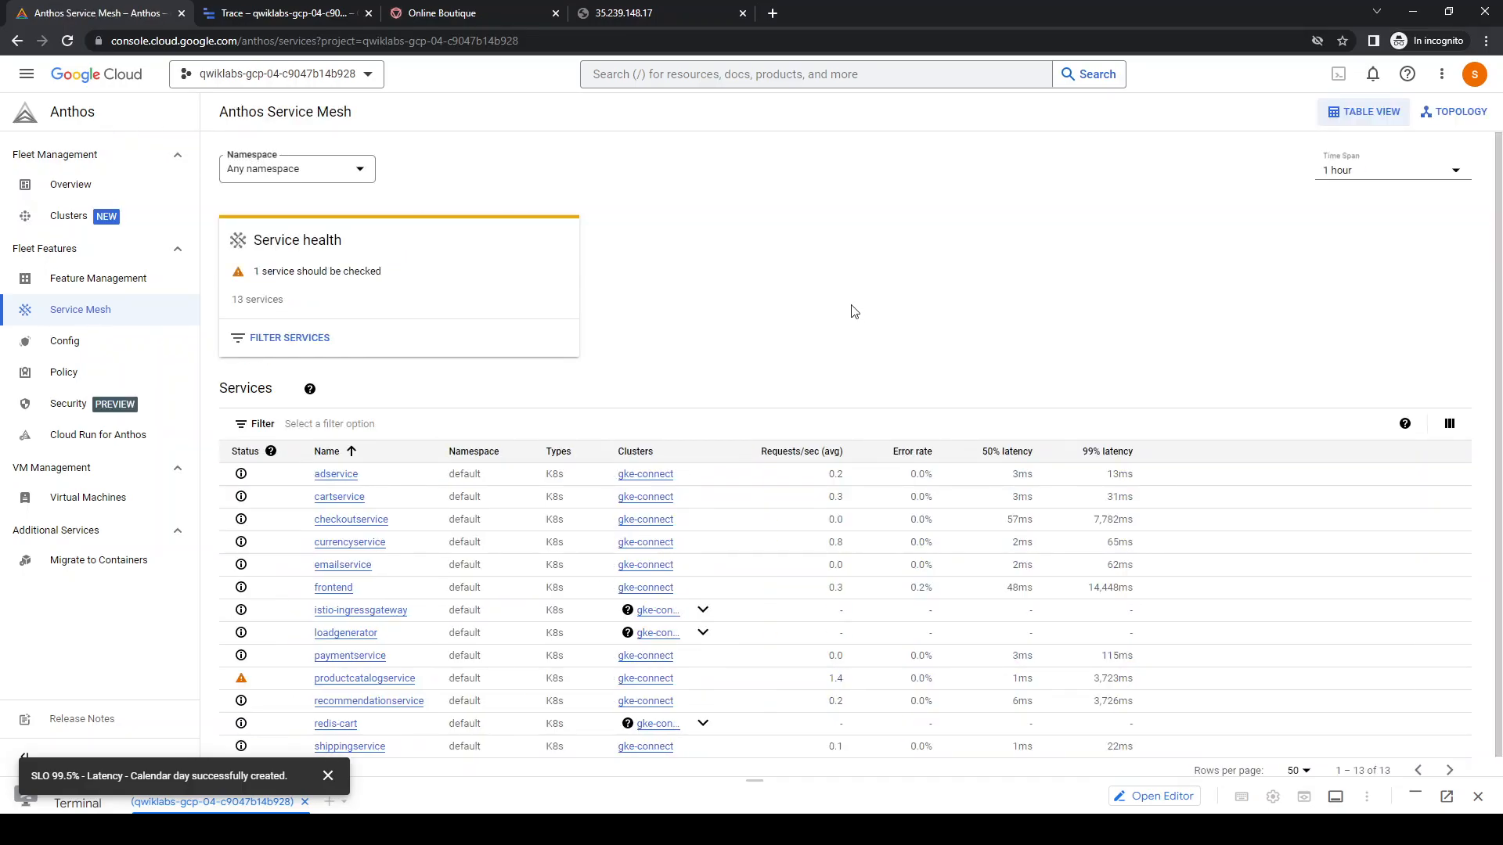
left_click(1442, 118)
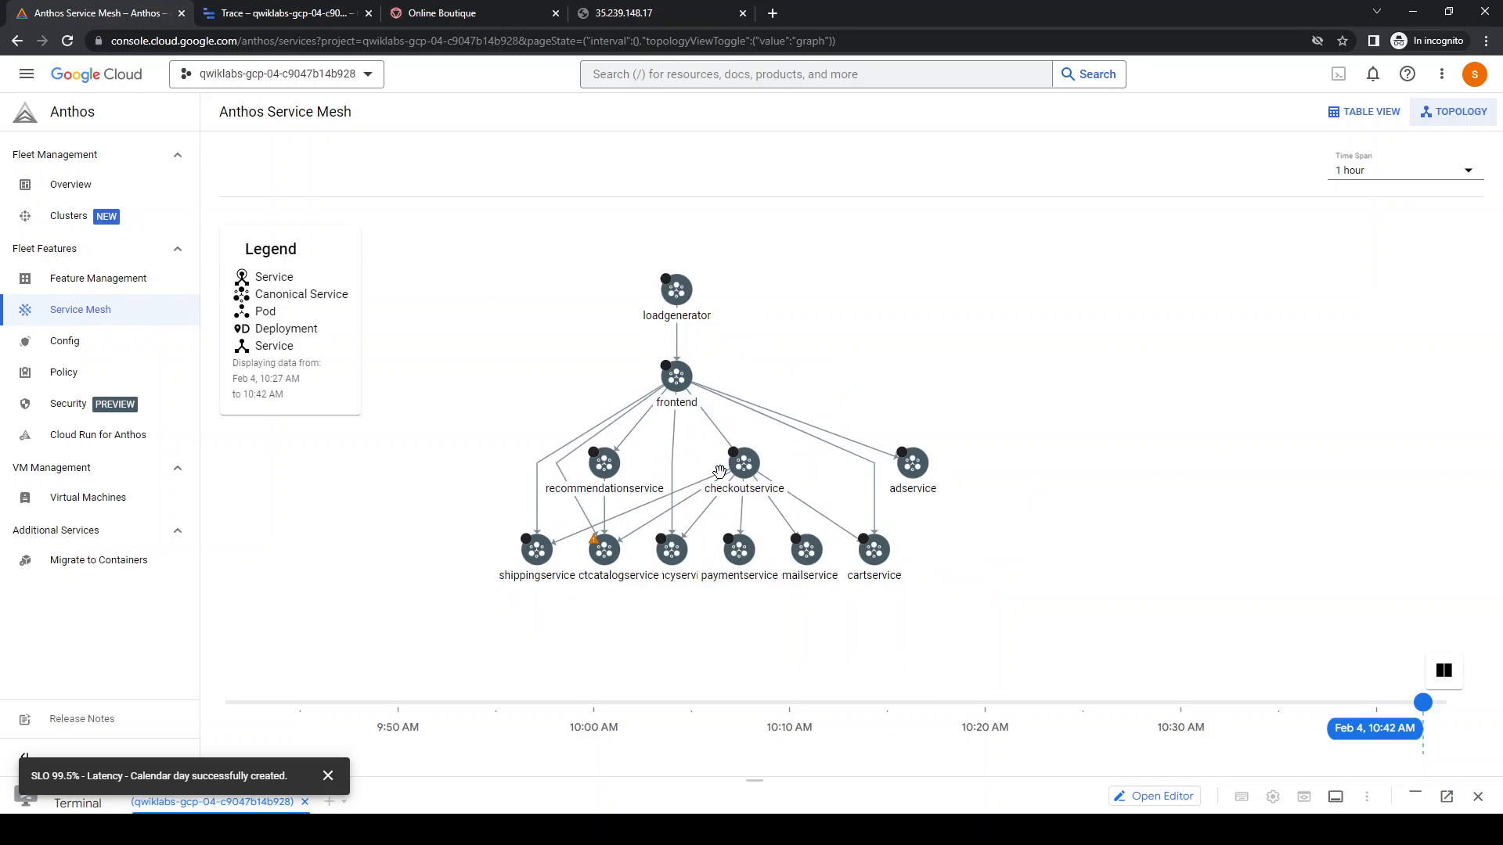
left_click_drag(668, 457, 835, 436)
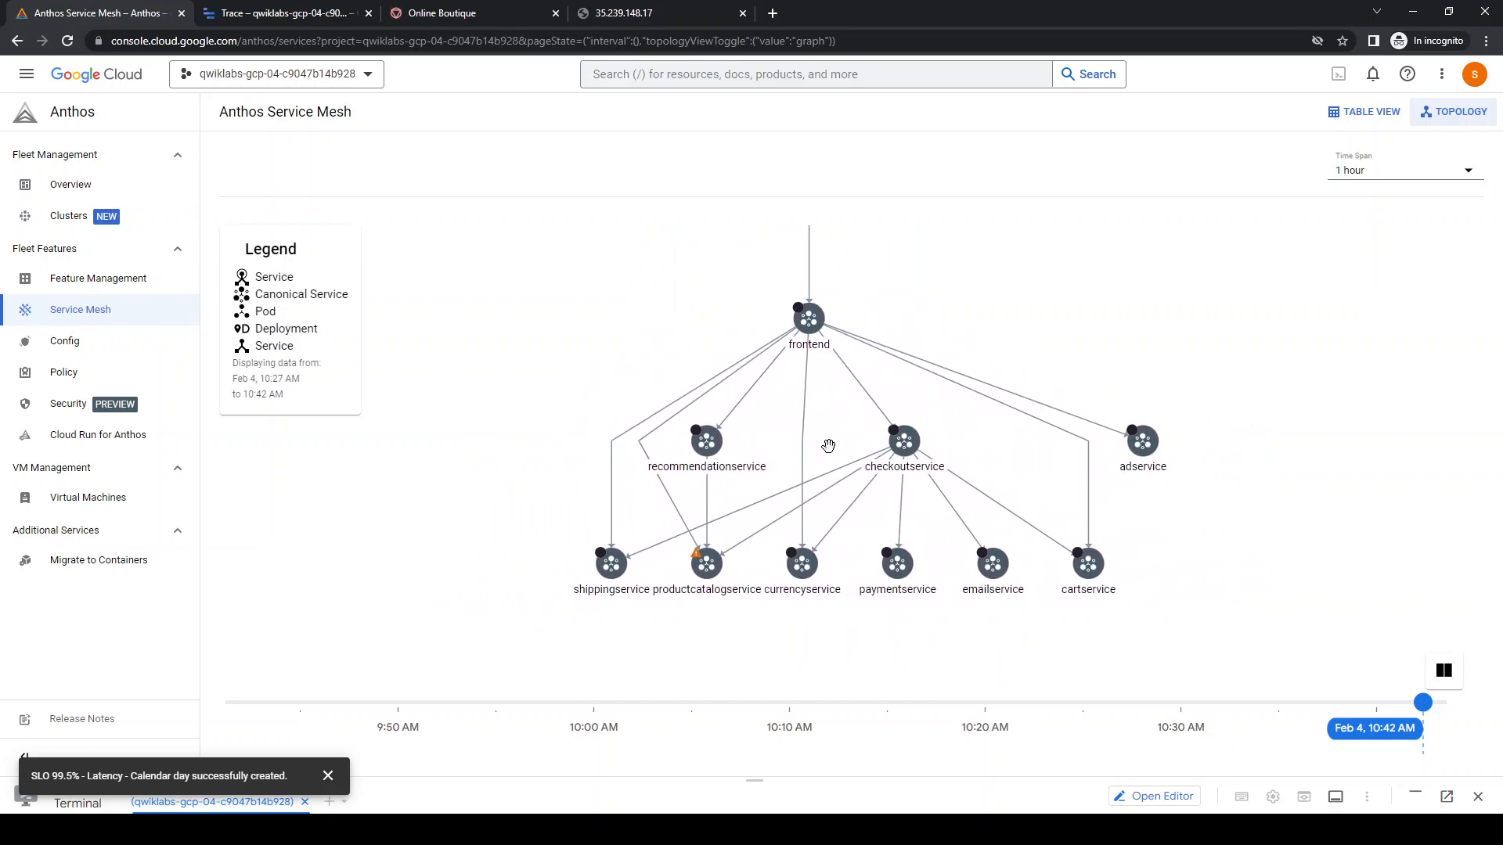
left_click_drag(1092, 311, 1077, 342)
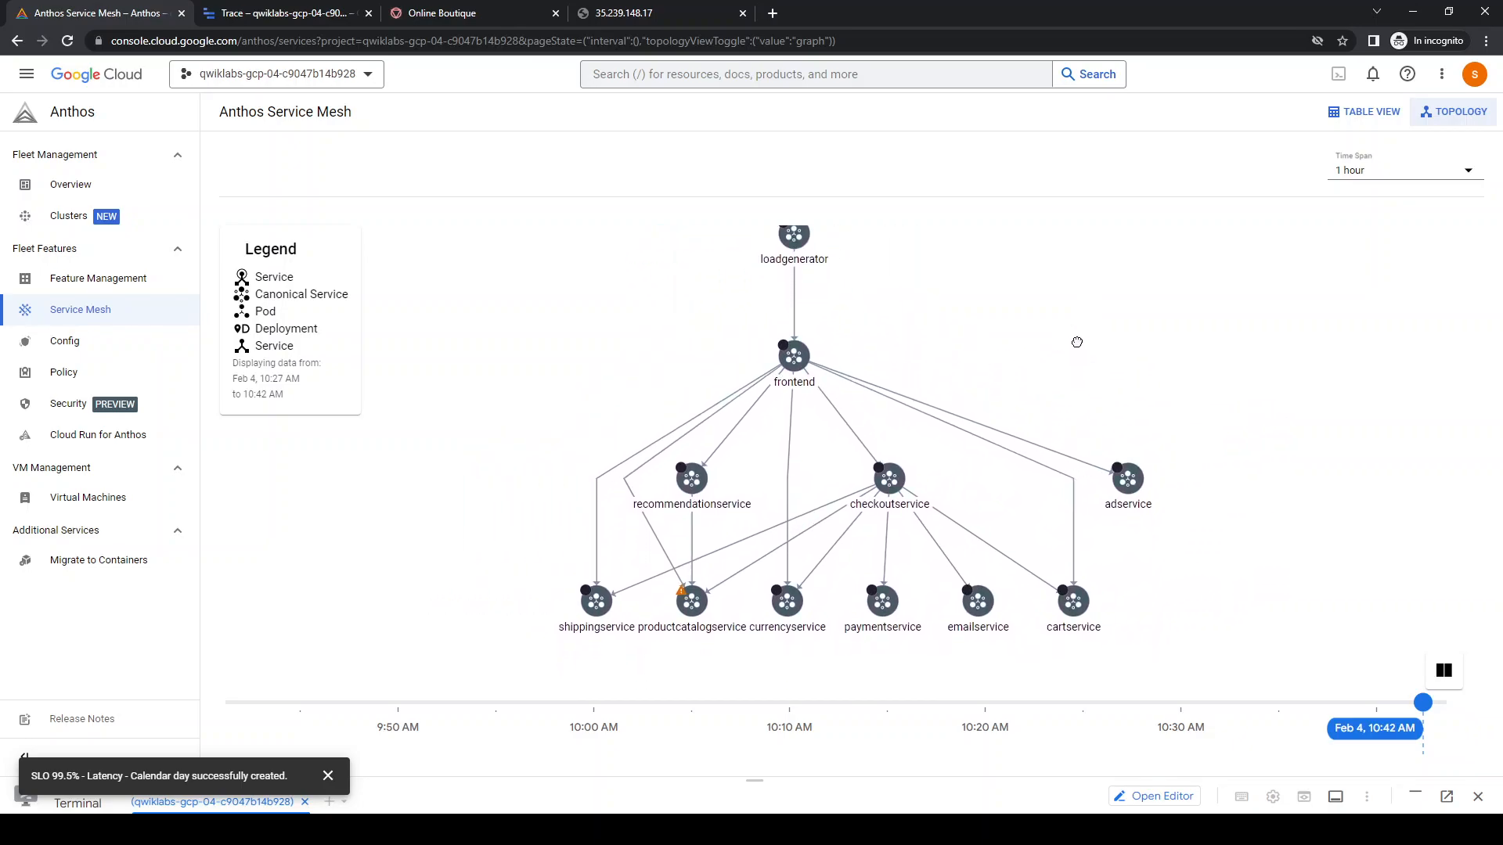
Spread the shipping, recommendation, product catalog, currency, payment, email, cart and ad service nodes apart in the topology graph
left_click_drag(579, 602, 419, 635)
left_click_drag(699, 488, 494, 378)
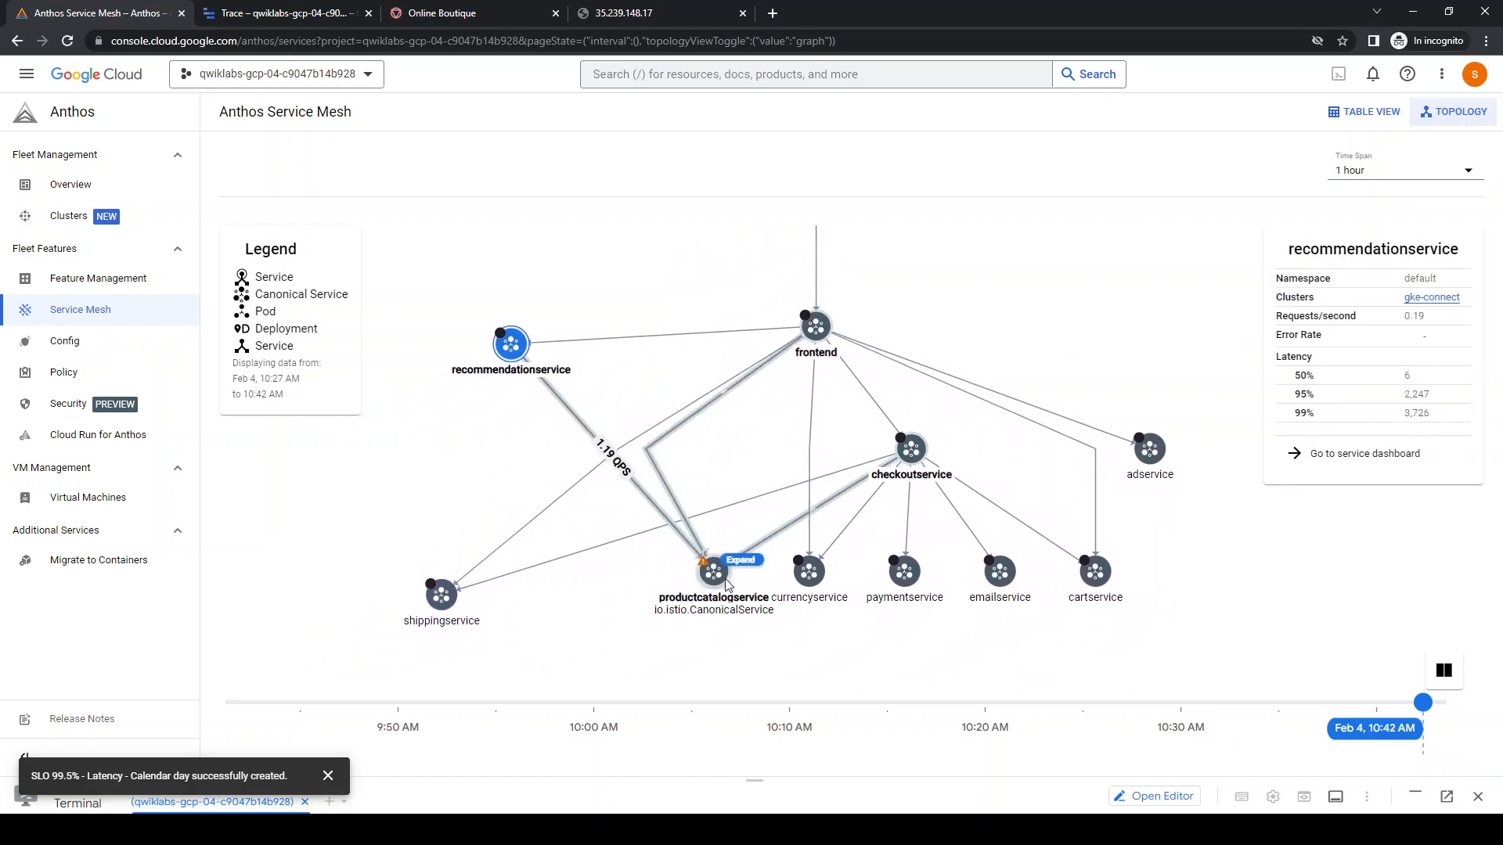
left_click_drag(741, 543, 624, 615)
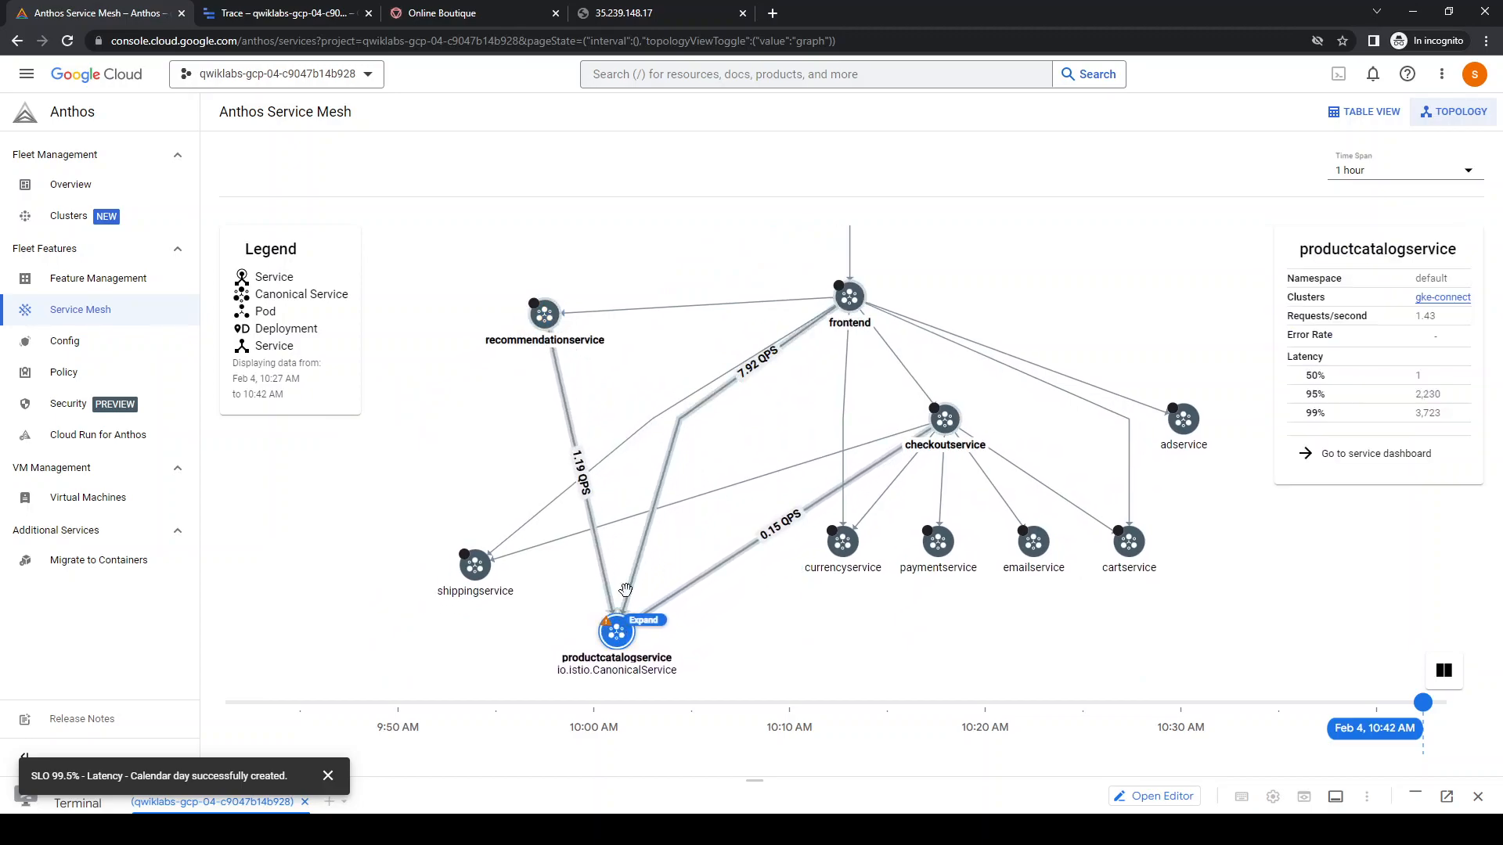
left_click_drag(474, 565, 457, 501)
left_click_drag(548, 317, 641, 453)
left_click_drag(616, 632, 690, 644)
left_click_drag(640, 468, 567, 570)
left_click_drag(849, 554, 855, 653)
left_click_drag(943, 548, 977, 646)
left_click_drag(1028, 558, 1081, 655)
left_click_drag(1152, 557, 1265, 659)
left_click_drag(1182, 438, 1277, 578)
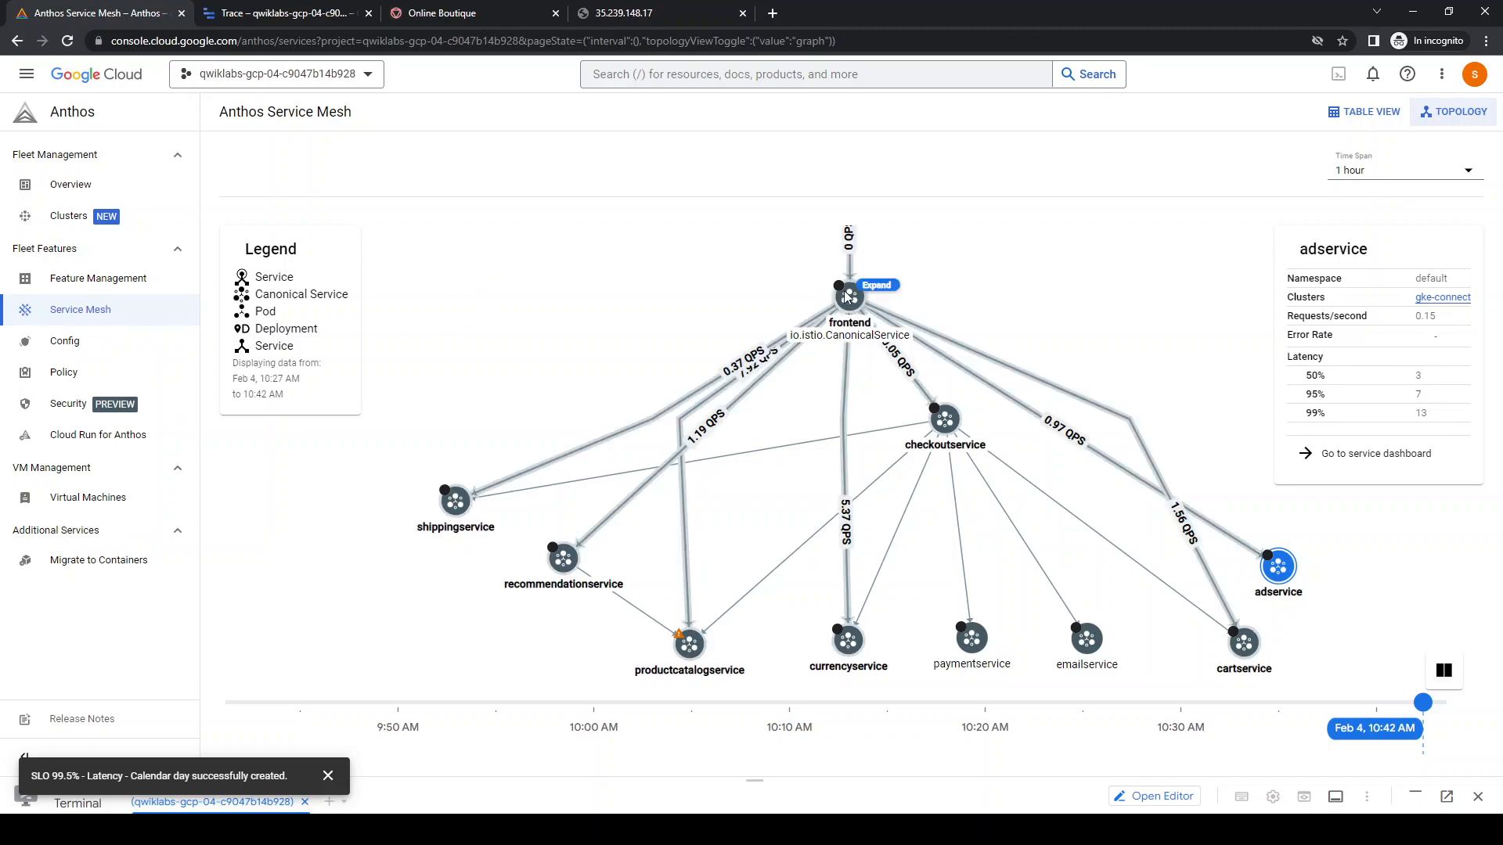
Expand the frontend node in the topology graph and display the frontend service's details
left_click(874, 290)
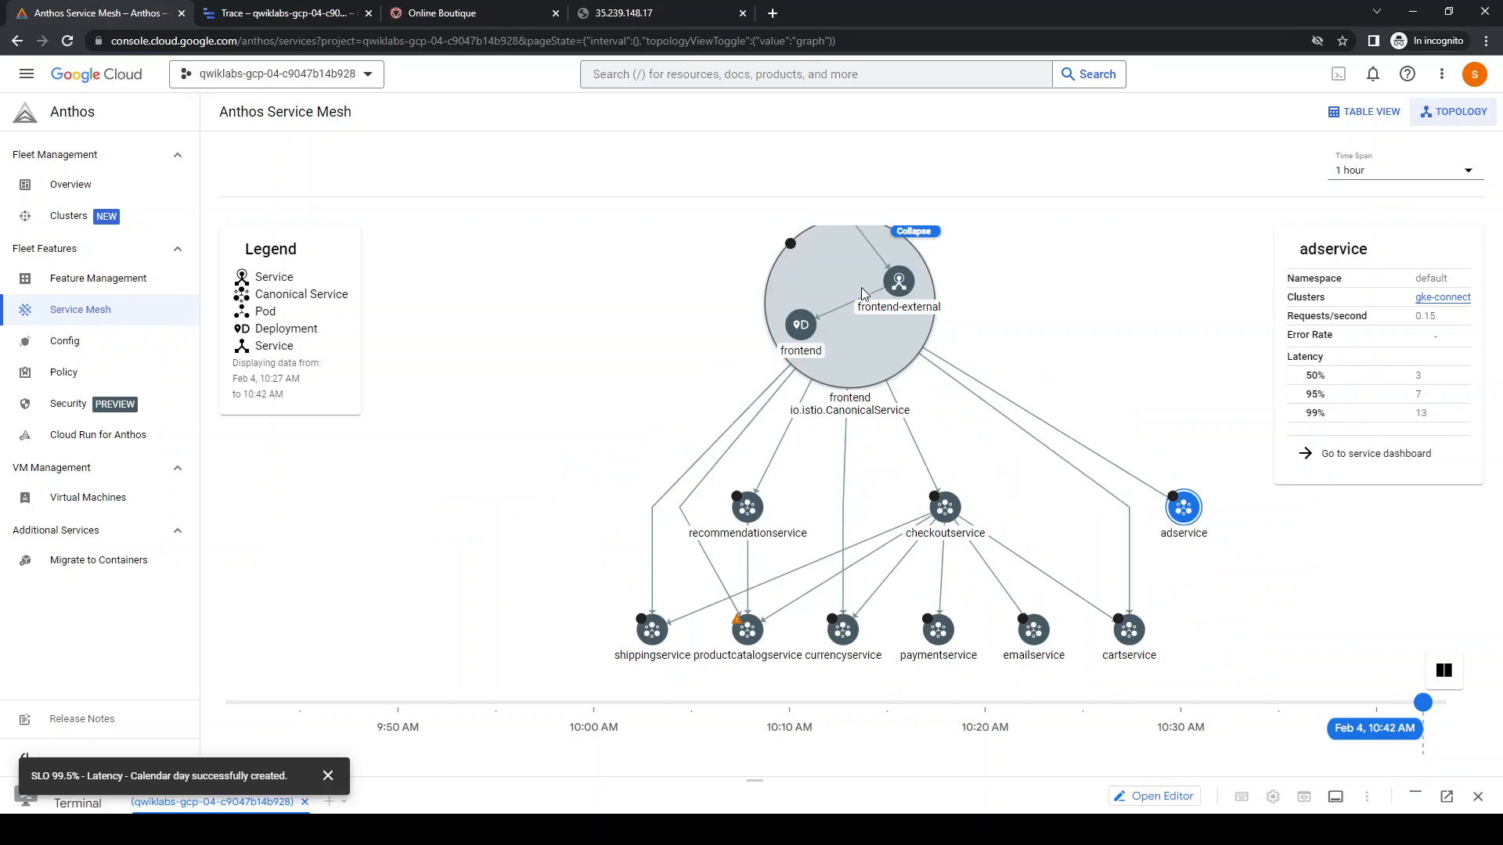
left_click_drag(610, 383, 537, 392)
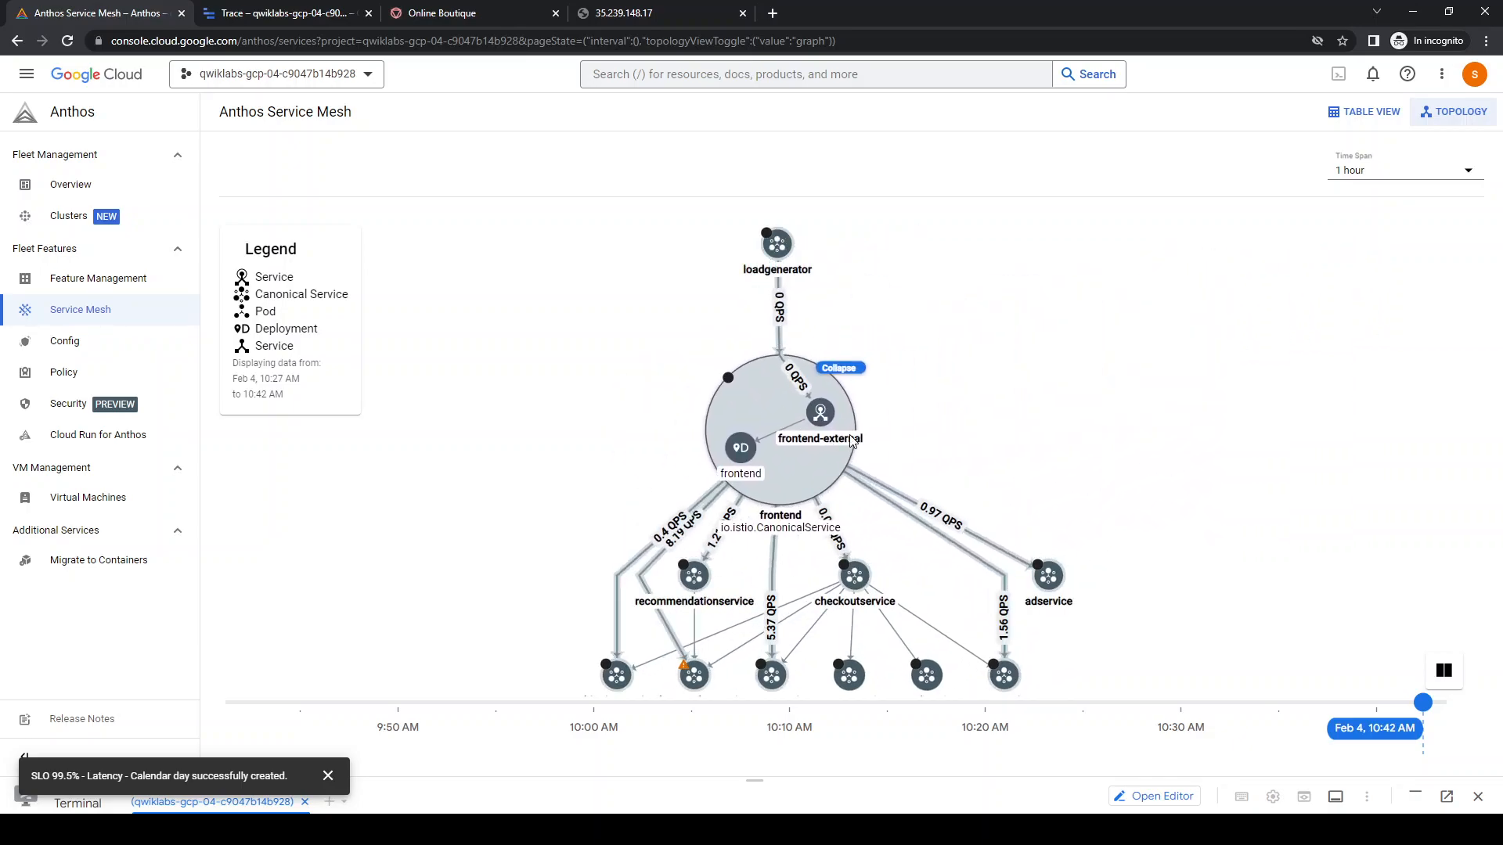
left_click(822, 443)
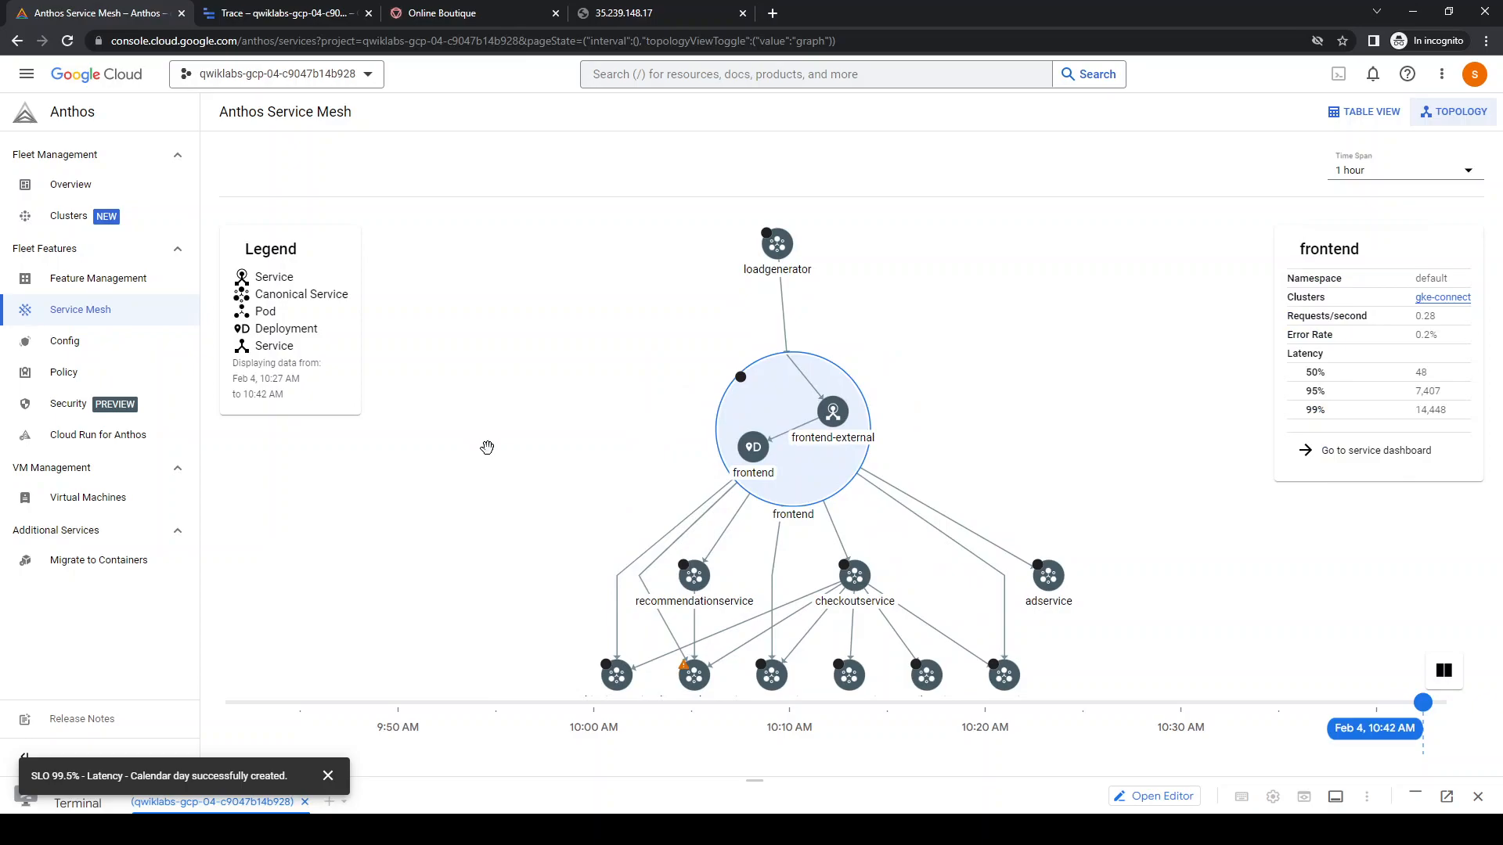